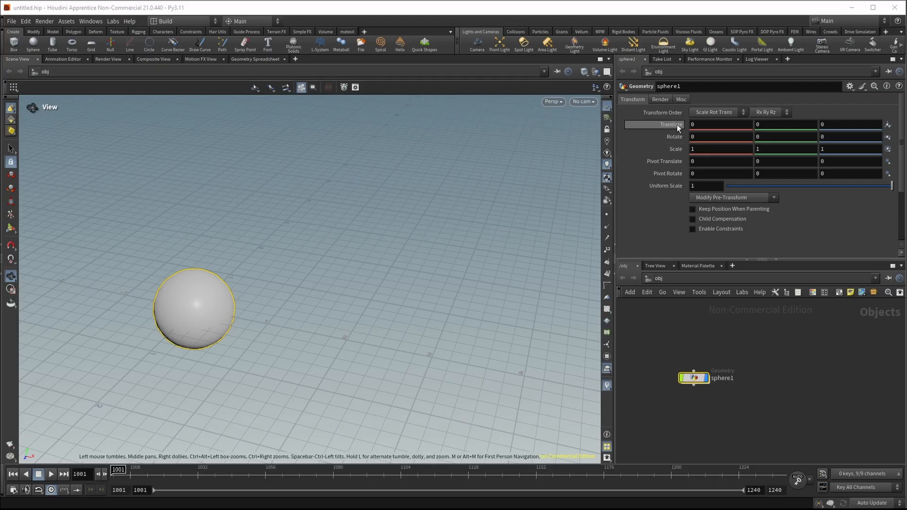
Show the sphere object's transform handles, try moving the sphere with them, and undo the move
left_click(11, 228)
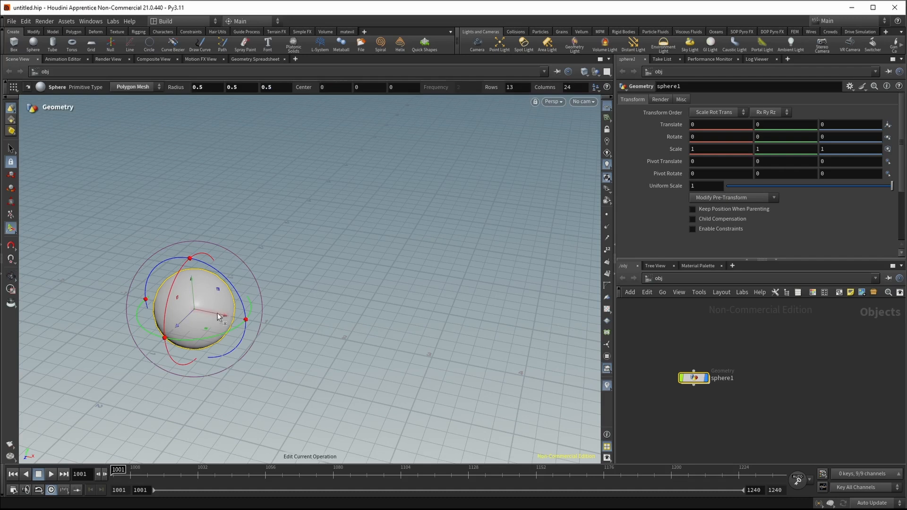
left_click_drag(208, 313, 511, 398)
key("ctrl+z")
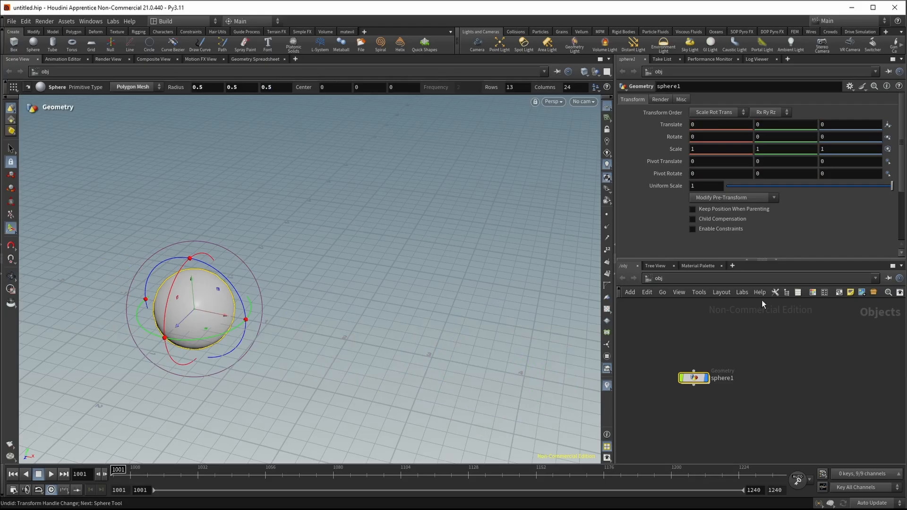
Inside the sphere's geometry network, add a Transform node, connect it to sphere1 and make it the displayed node
double_click(694, 377)
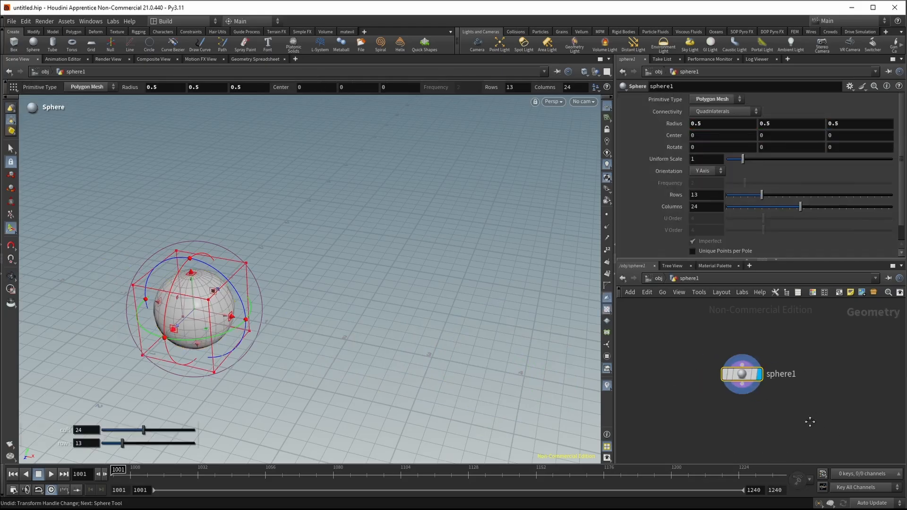
key("Tab")
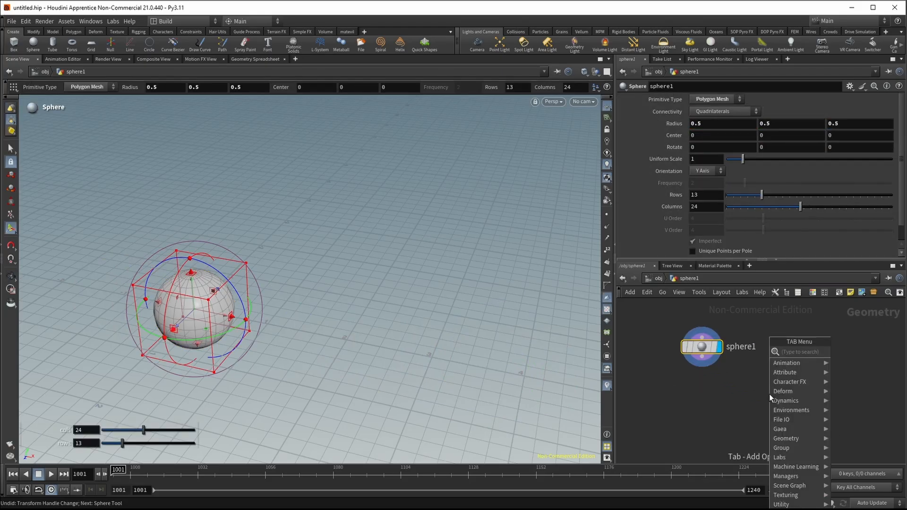
type("trans")
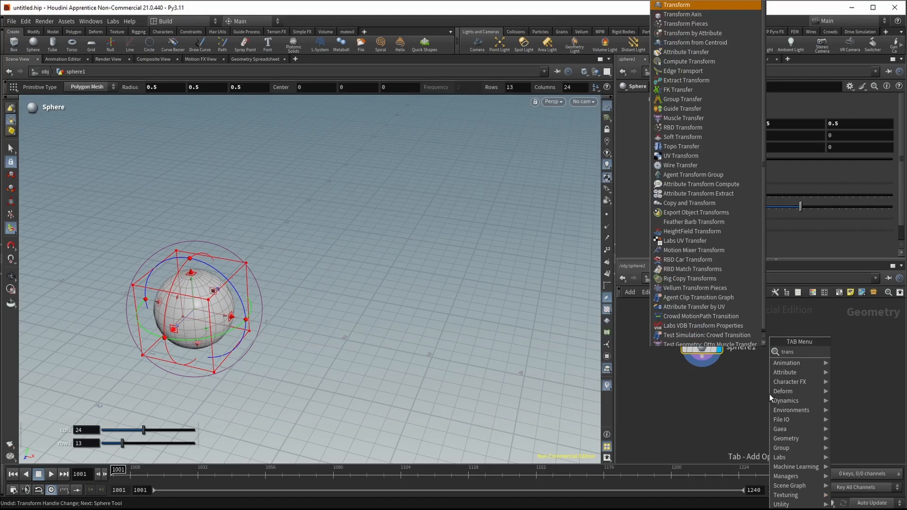
key("Return")
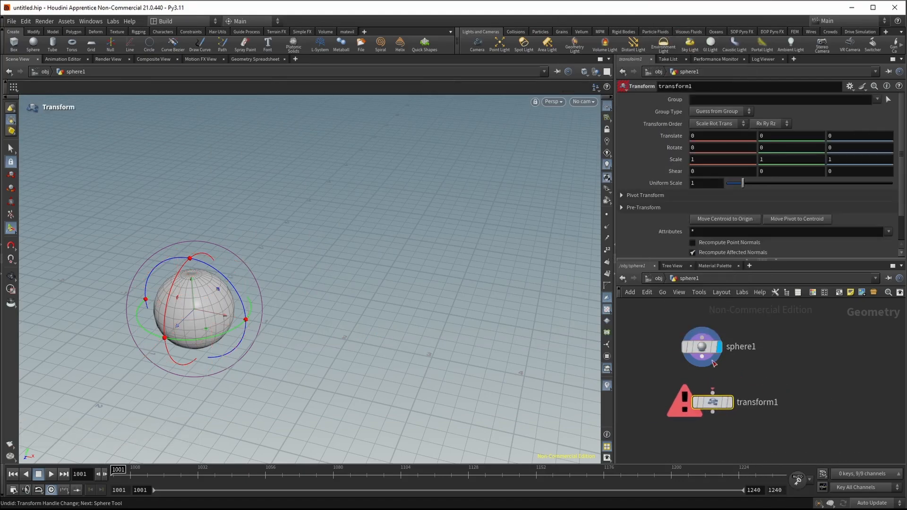
left_click(721, 409)
left_click_drag(720, 409, 716, 406)
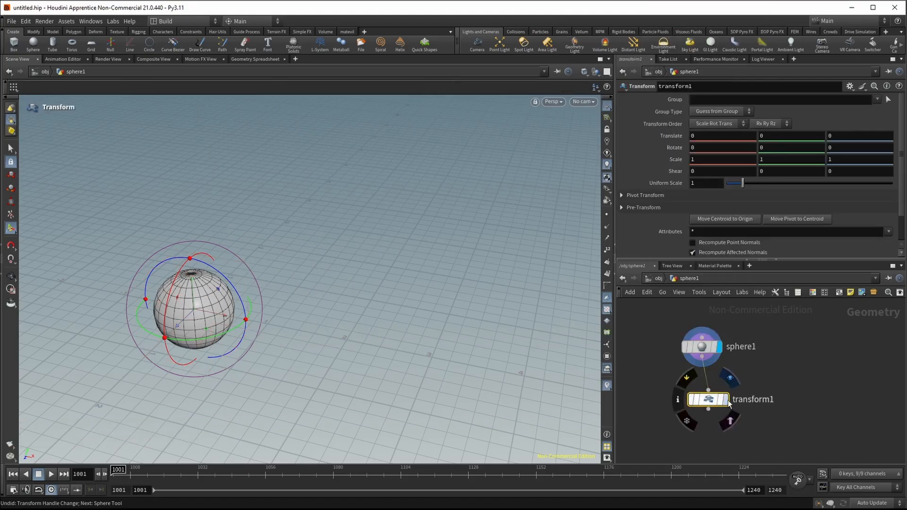
left_click(724, 400)
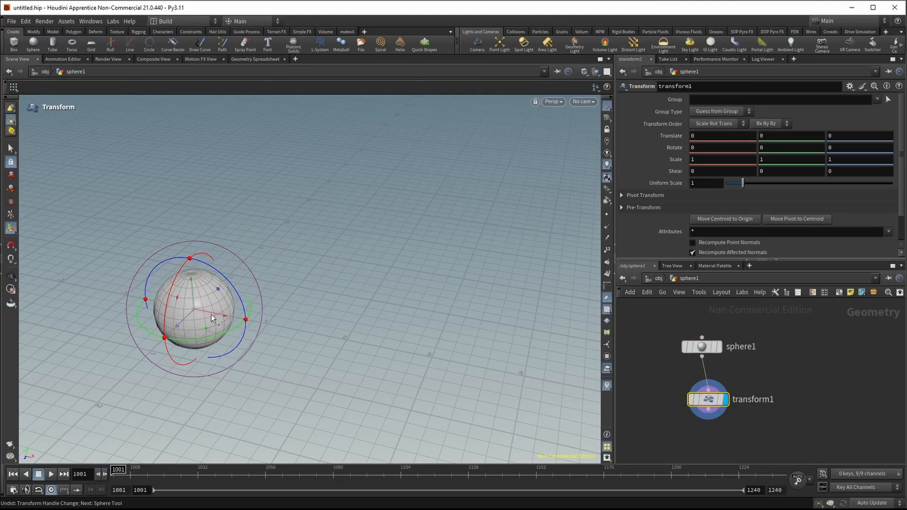
Move the sphere along X to about 3.14 with the Transform node, then reset its X translation to 0
left_click_drag(211, 313, 510, 341)
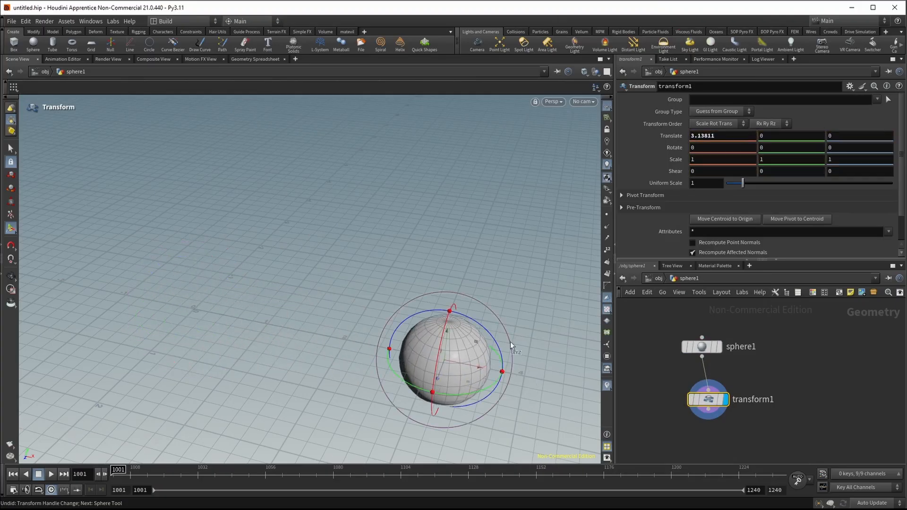
double_click(713, 137)
type("0")
key("Return")
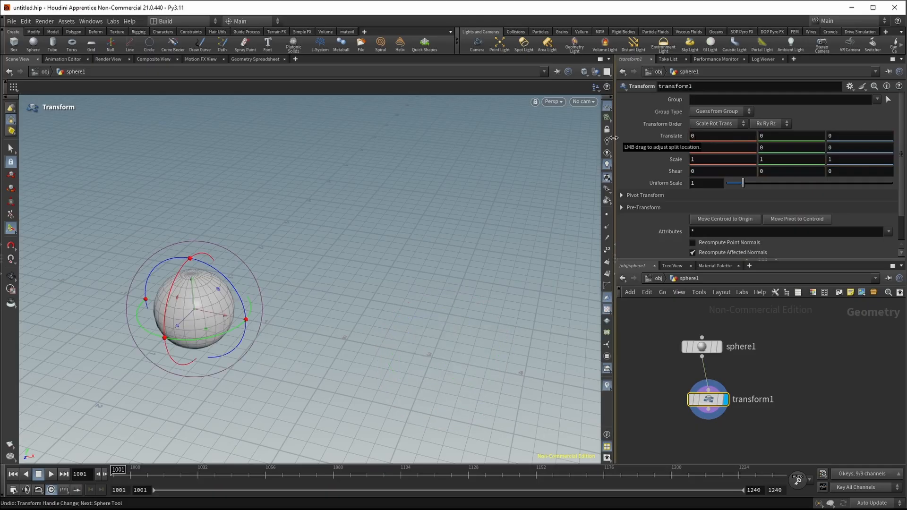
Go up to the object level, re-enter the sphere's geometry network, and delete the transform1 node
left_click(658, 279)
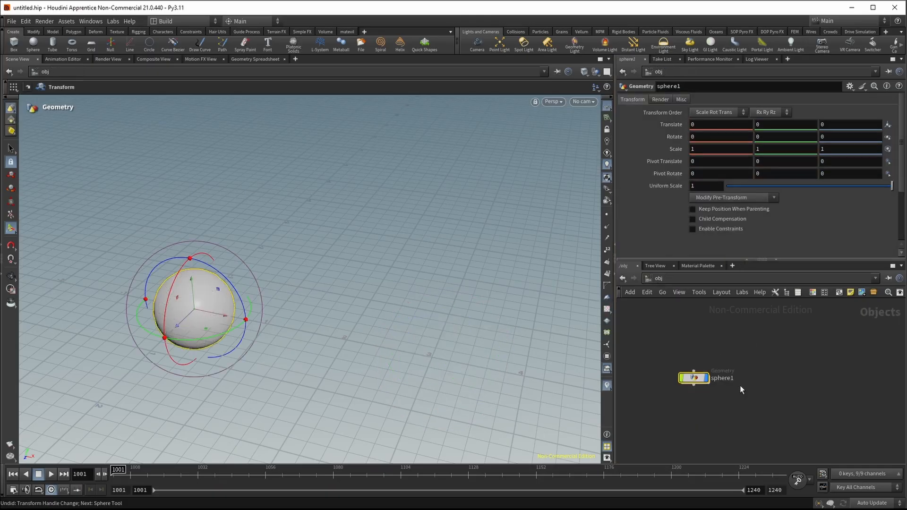
double_click(693, 377)
middle_click_drag(834, 390, 787, 383)
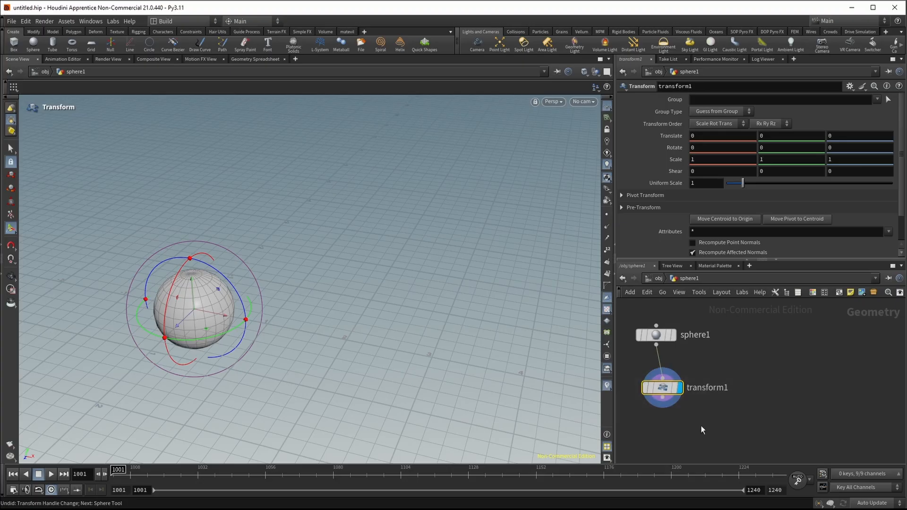
key("Delete")
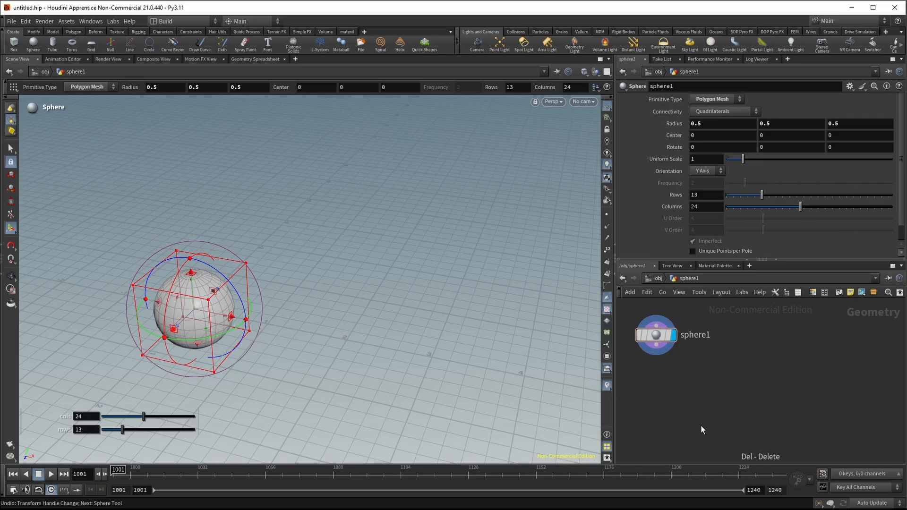
Add the Pyro Configure Billowy Smoke setup to the sphere's geometry network
key("Tab")
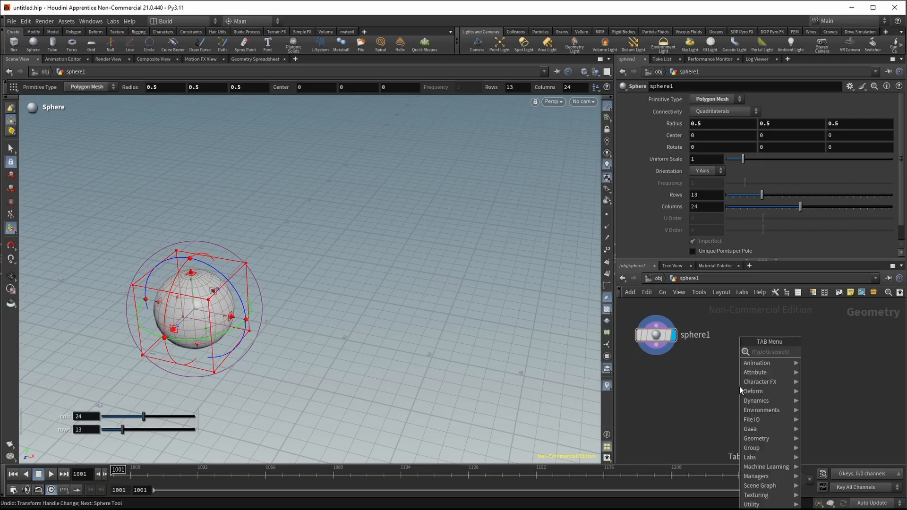
type("py")
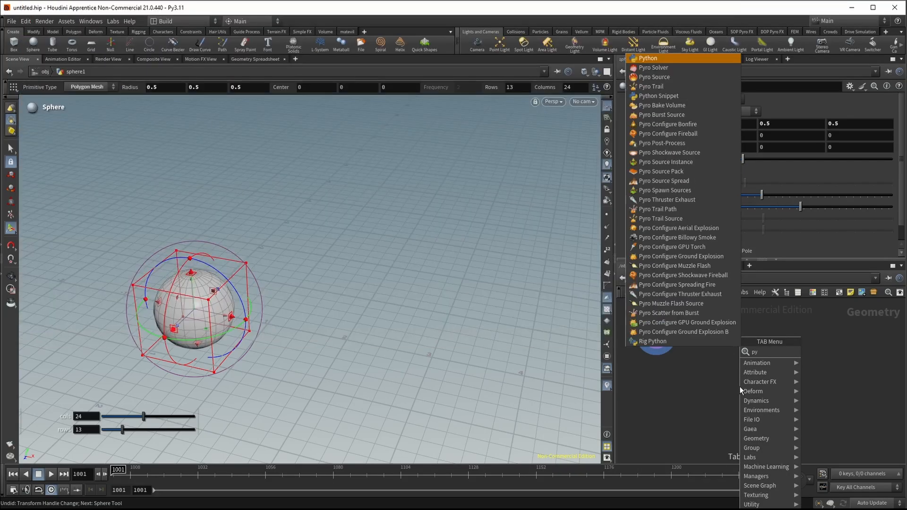
key("Down")
key("Down")
key("Down")
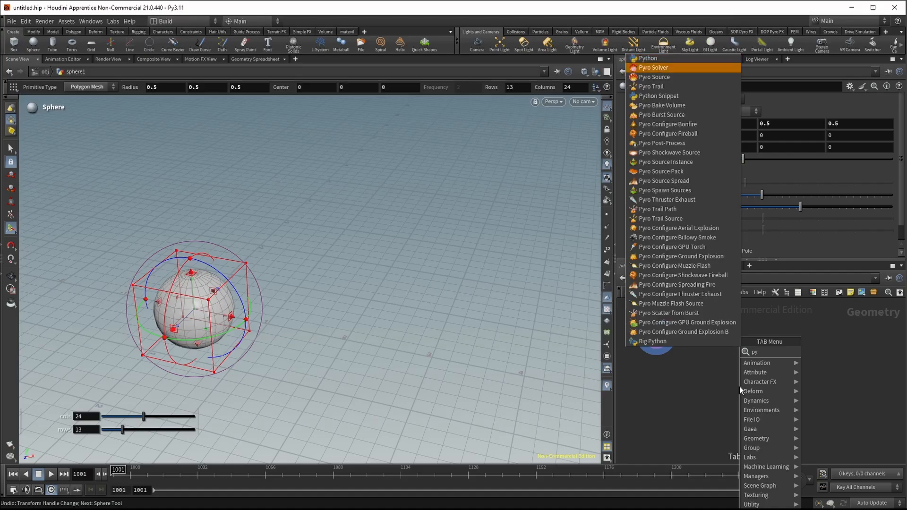
key("Down")
key("Down")
key("Down")
key("Down")
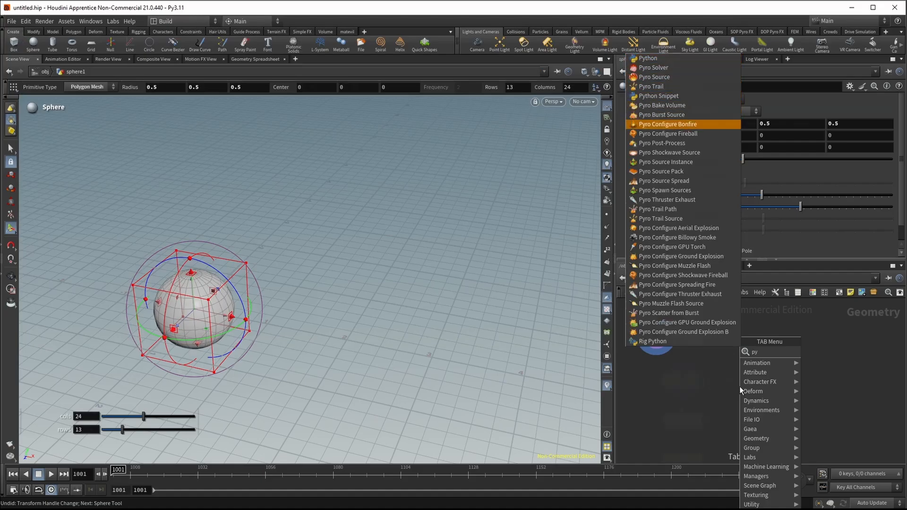
key("Return")
In the Pyro Solver's sourcing settings, set a keyframe of 1 on the density source's Source Scale at frame 1001
middle_click_drag(358, 236, 282, 258)
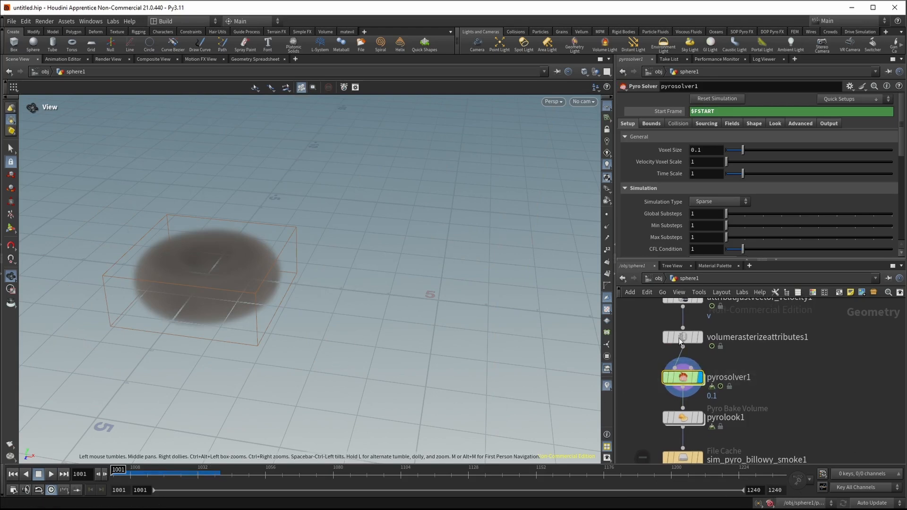
scroll(650, 171, "down", 3)
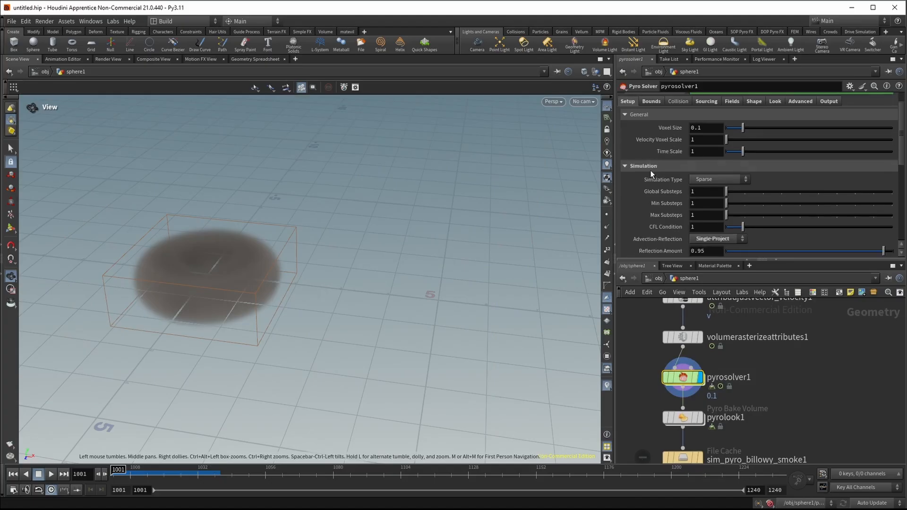
scroll(676, 231, "up", 3)
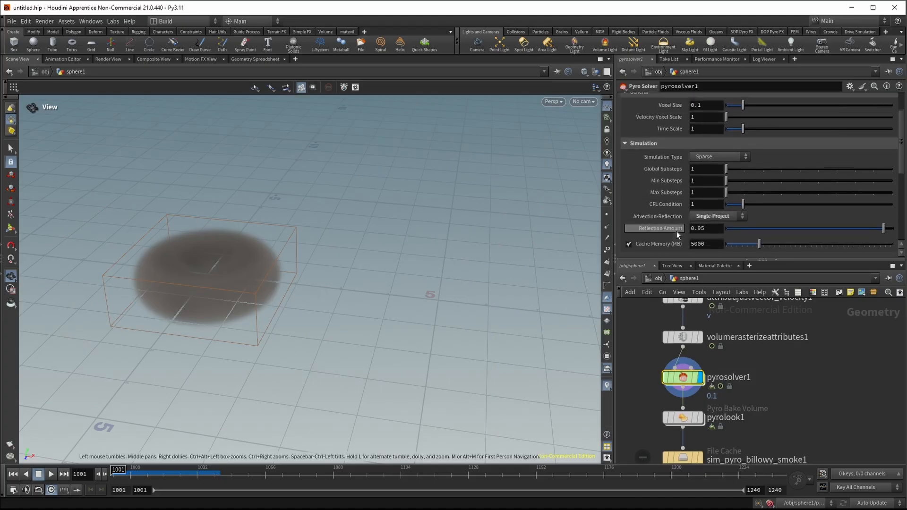
left_click(650, 124)
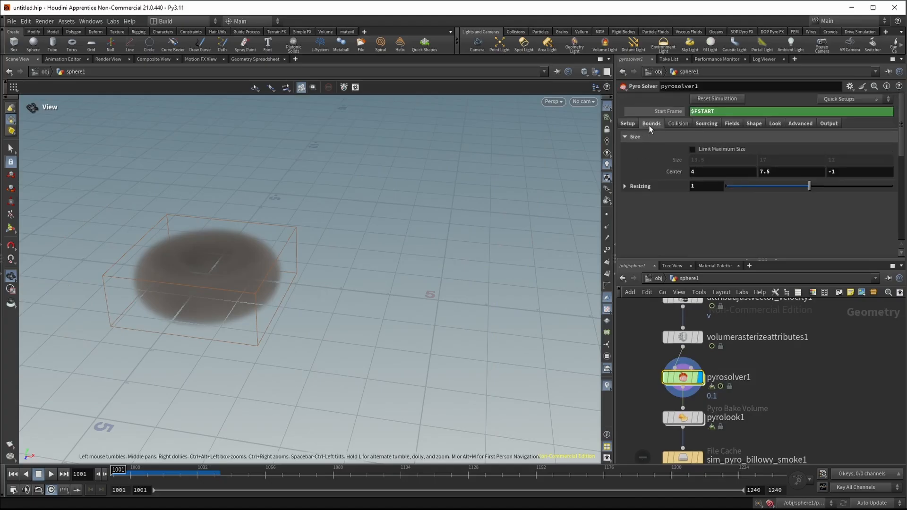
left_click(714, 123)
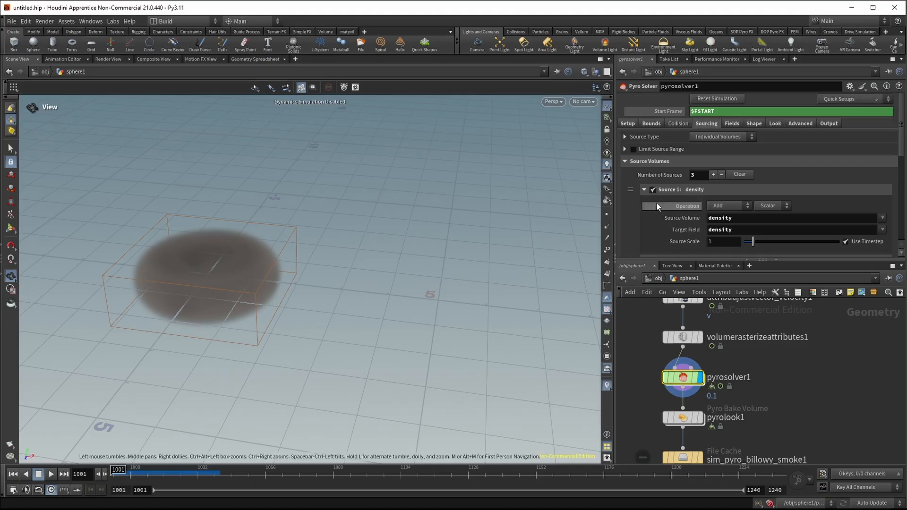
scroll(654, 188, "down", 2)
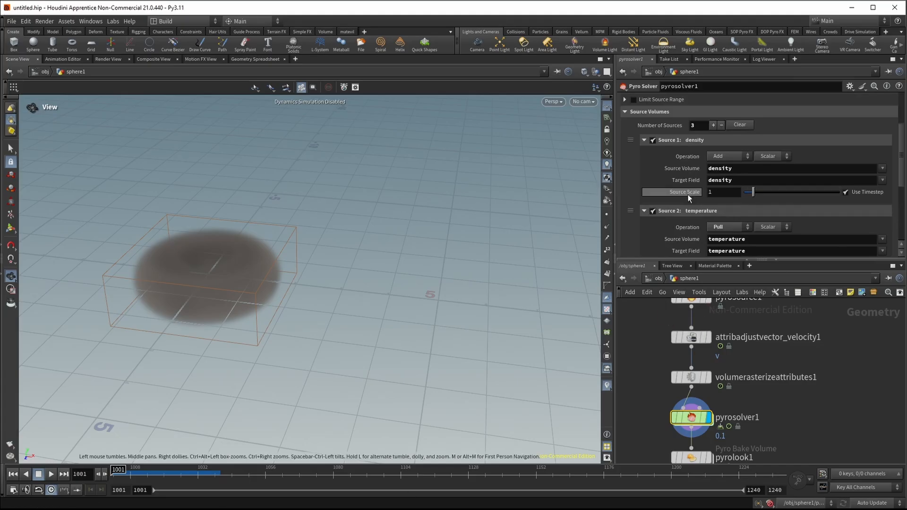
mouse_move(688, 193)
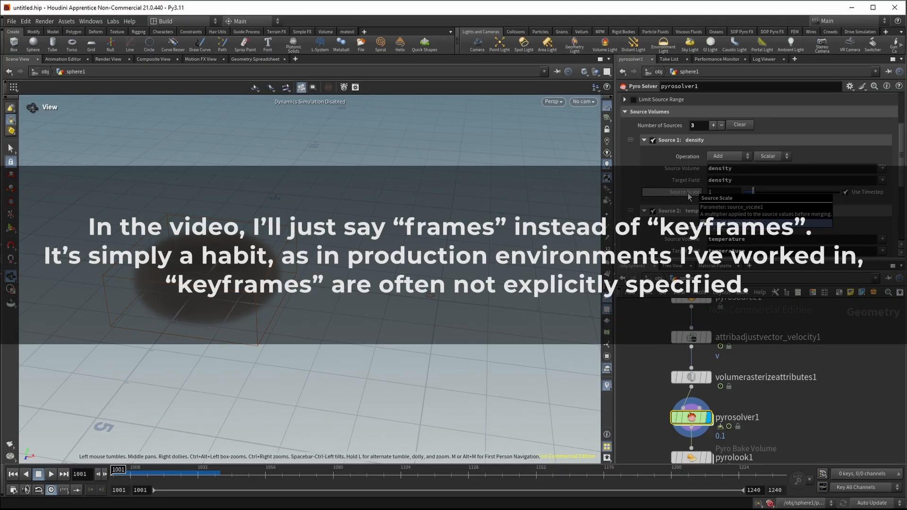
left_click(687, 193, "alt")
Keyframe the density source's Source Scale to 0 at frame 1030, then return the timeline to frame 1001
left_click(193, 471)
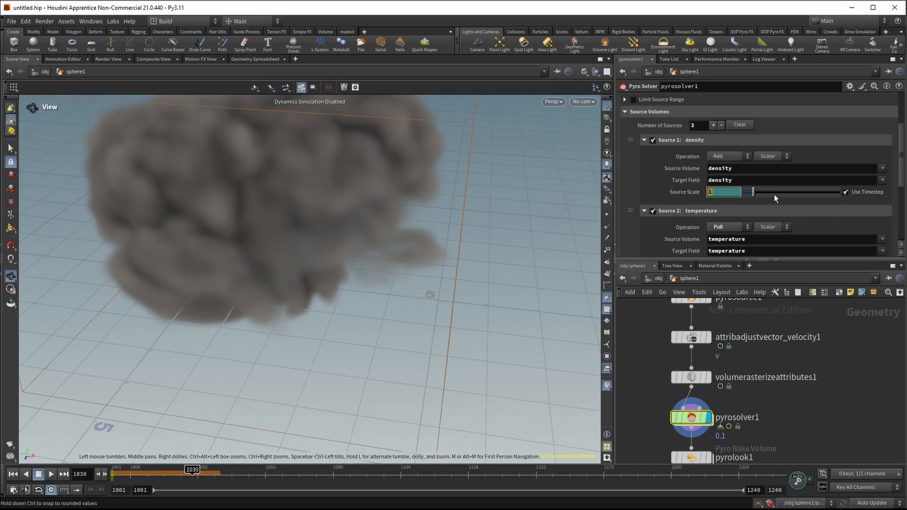
type("0")
key("Return")
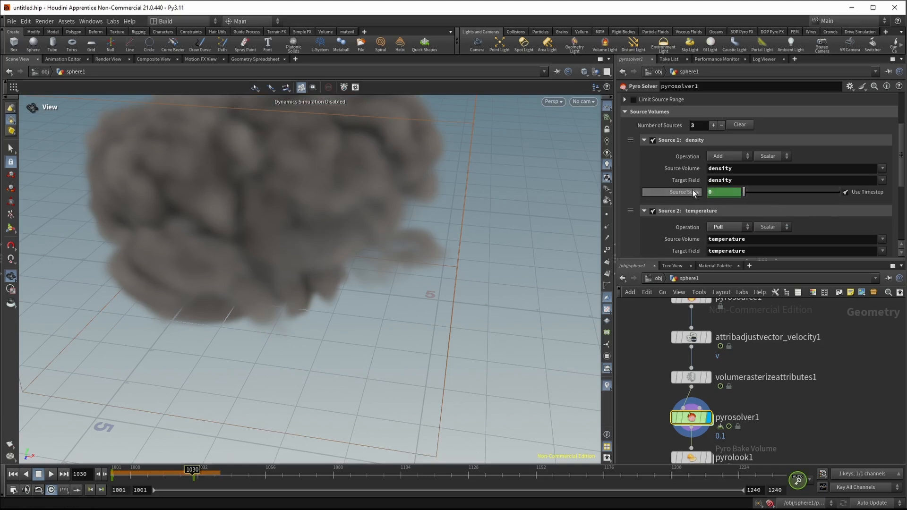
left_click_drag(200, 475, 105, 475)
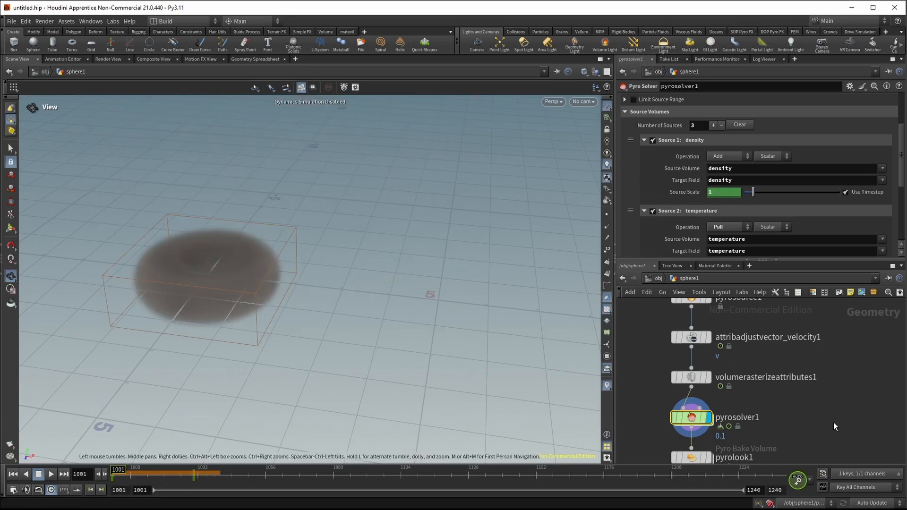
Scrub the timeline between frames 1001 and 1068 to examine the smoke with the sim_pyro_billowy_smoke1 file cache node selected
middle_click_drag(833, 422, 783, 330)
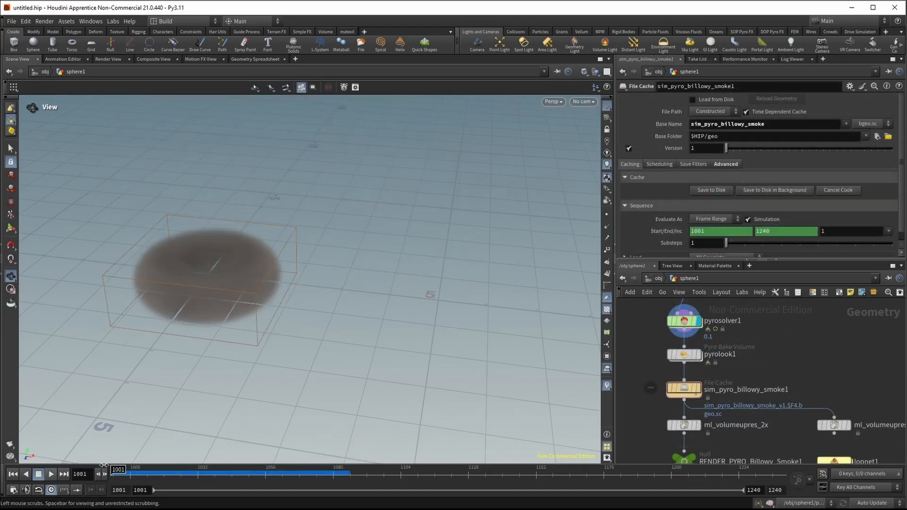
left_click_drag(106, 469, 299, 489)
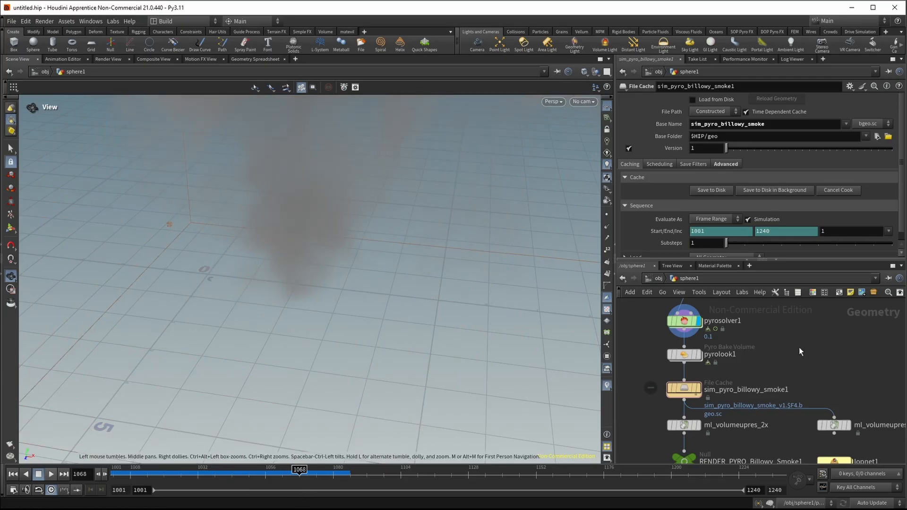
middle_click_drag(798, 347, 792, 387)
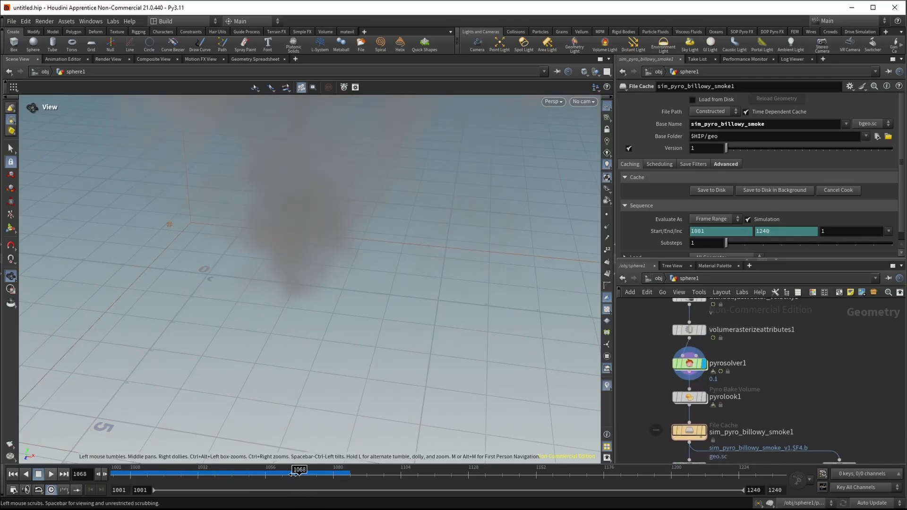
left_click_drag(294, 473, 191, 467)
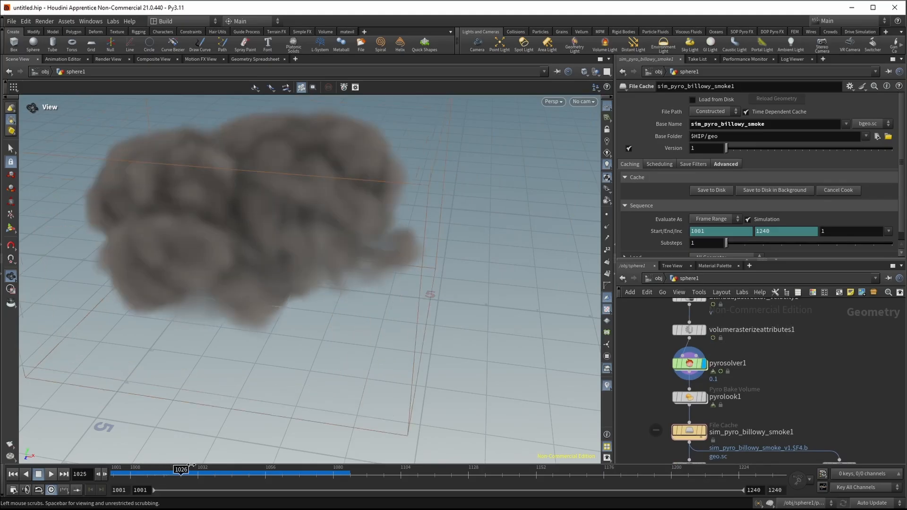
scroll(696, 202, "down", 1)
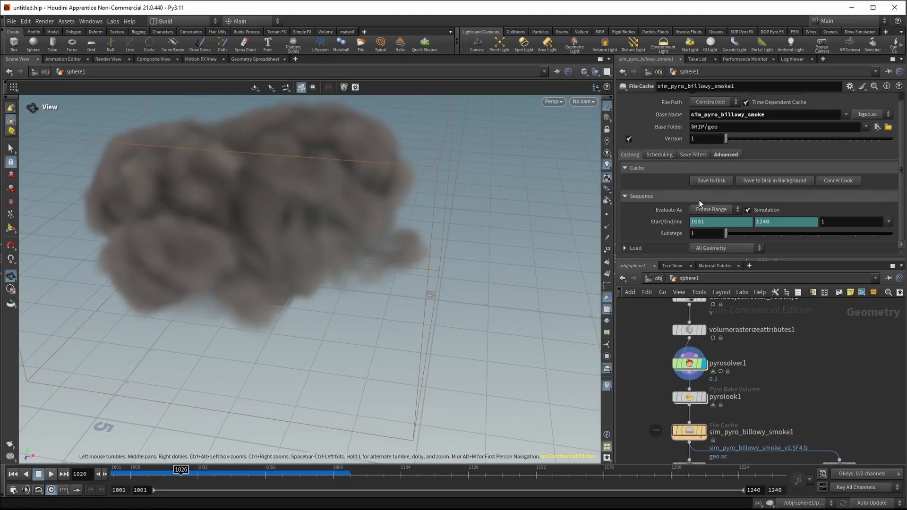
scroll(685, 362, "up", 1)
Select pyrosolver1, inspect the smoke at the Source Scale keyframe on frame 1030, and show the whole node network
left_click(675, 363)
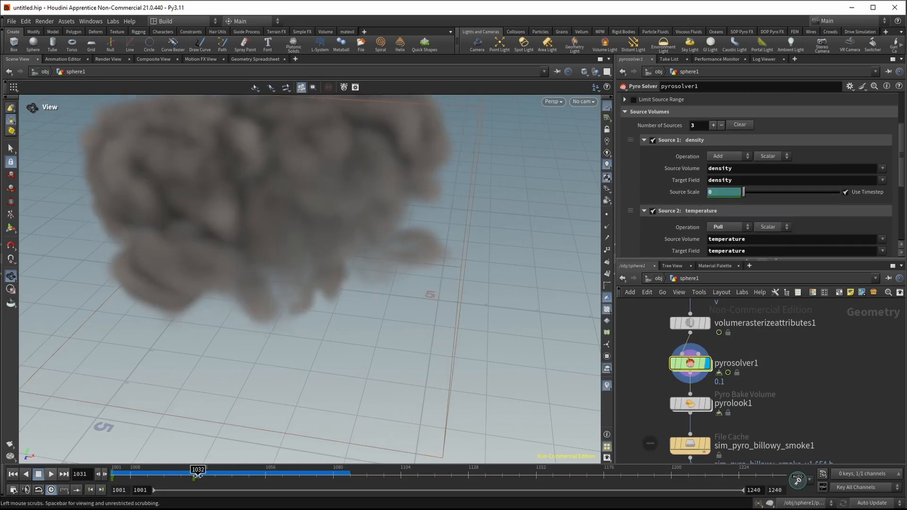
left_click_drag(162, 475, 189, 474)
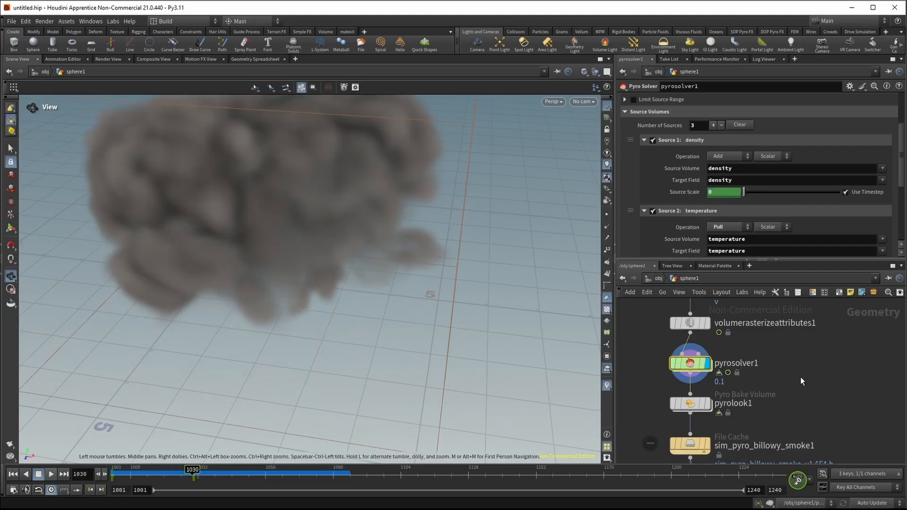
key("h")
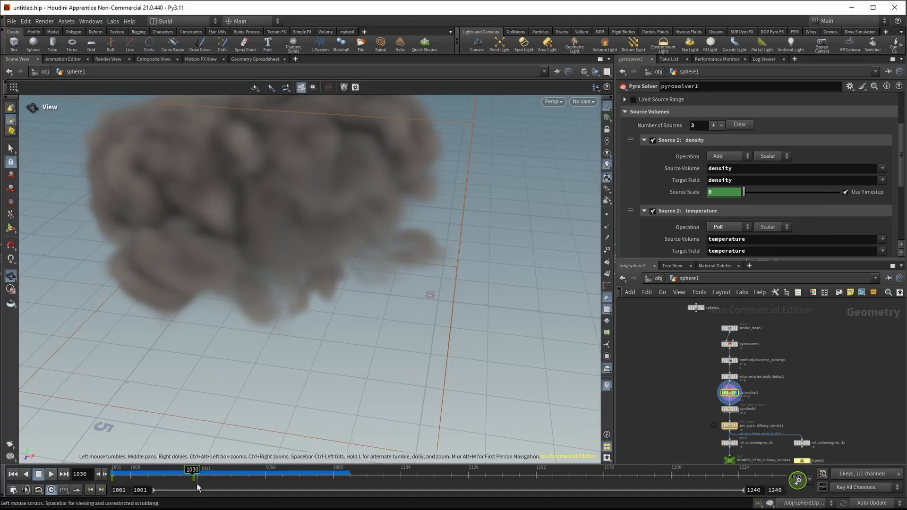
Return the timeline to frame 1001 and delete all smoke network nodes, leaving only the original sphere node
left_click_drag(194, 474, 75, 481)
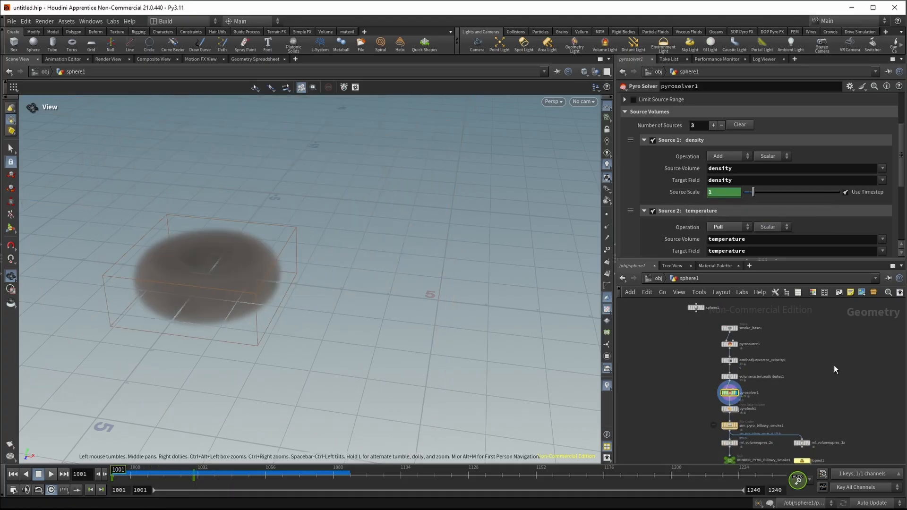
scroll(701, 362, "down", 3)
left_click_drag(823, 335, 710, 438)
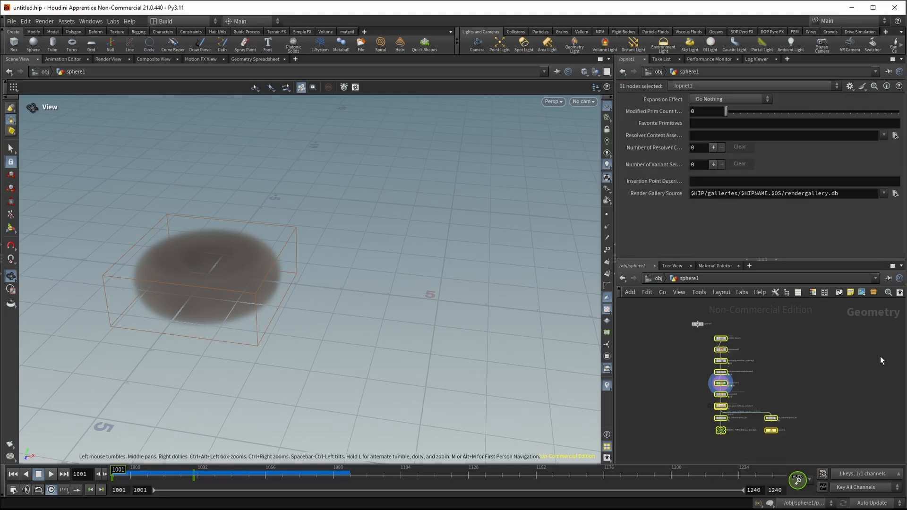
key("Delete")
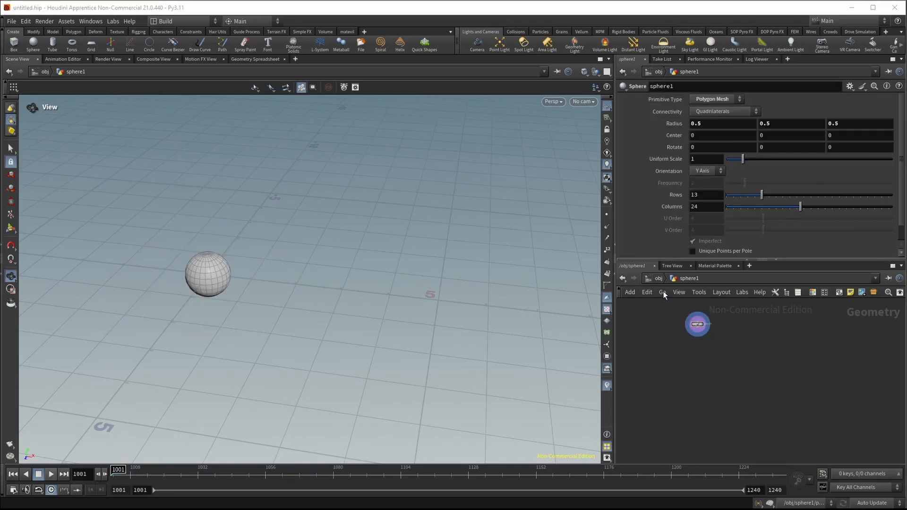
Go up to the object level and add a Null object just above sphere1 in the network
left_click(657, 279)
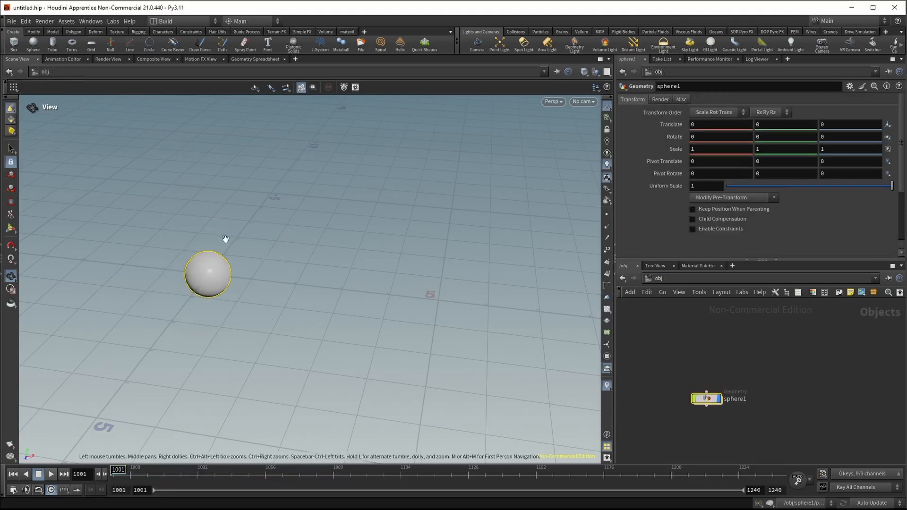
middle_click_drag(750, 380, 763, 389)
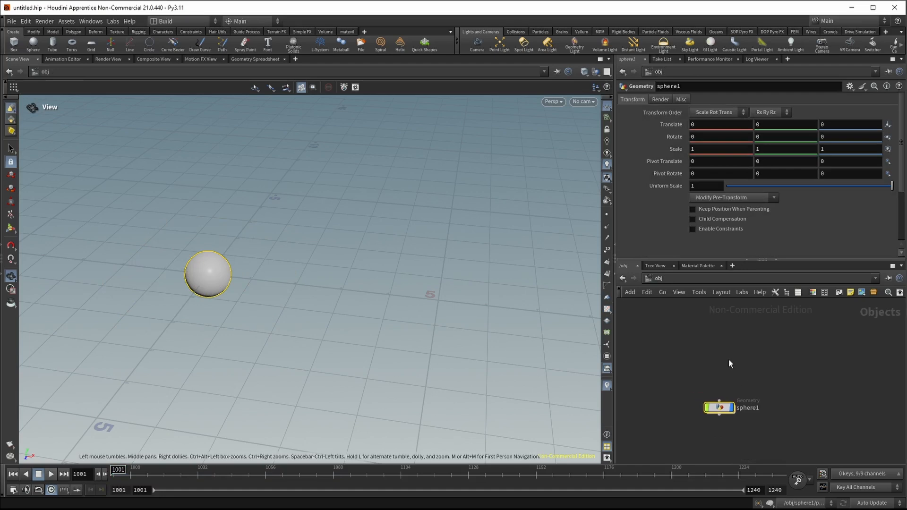
left_click(728, 360)
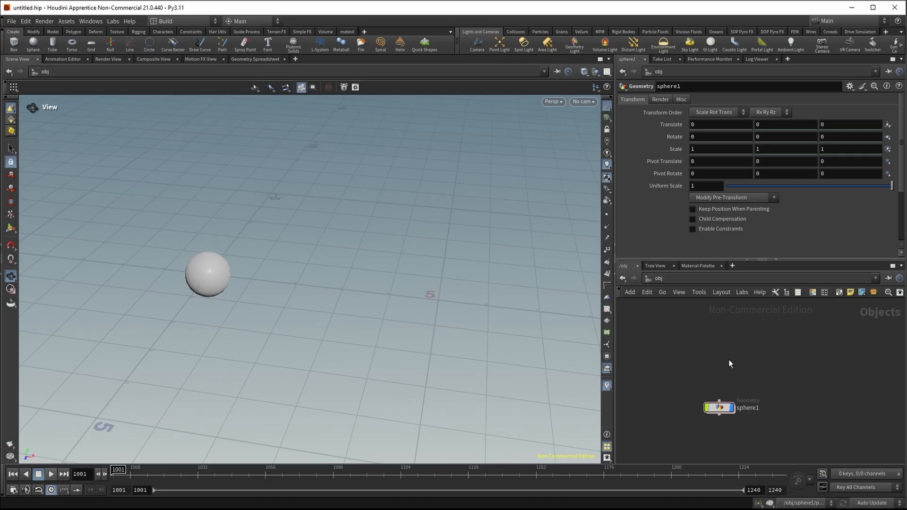
key("Tab")
type("nu")
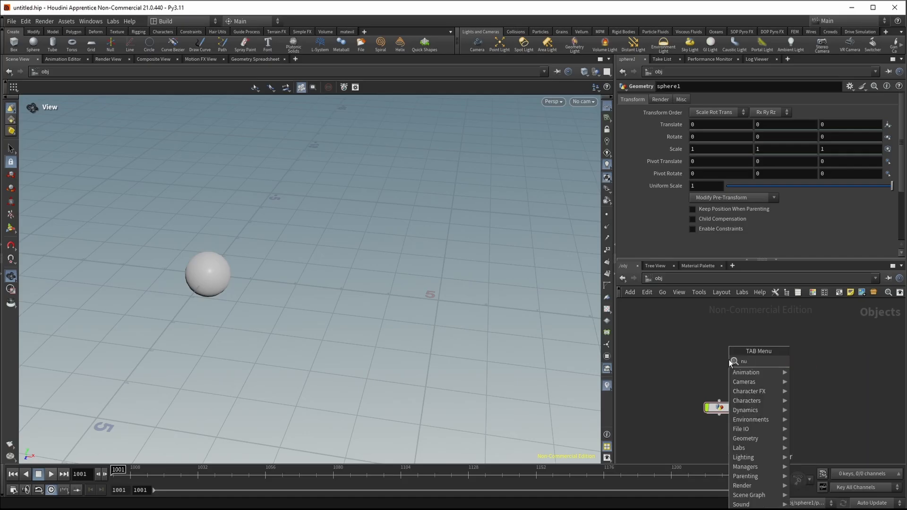
key("Return")
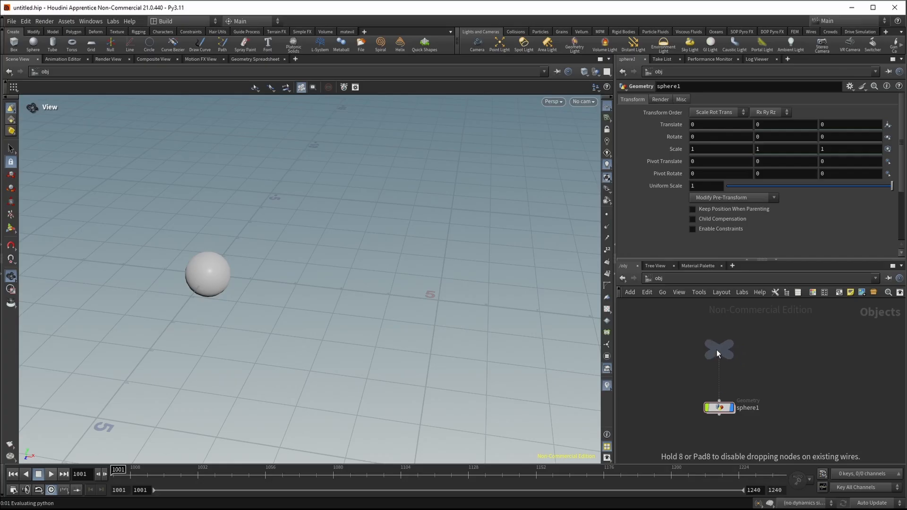
left_click(716, 350)
scroll(773, 345, "up", 3)
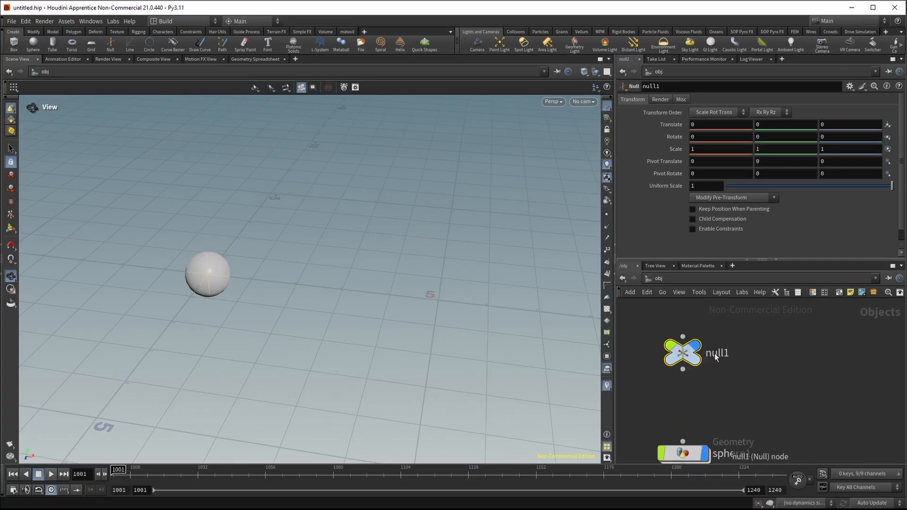
Rename the new null CTRL_Sphere
key("F2")
type("CT")
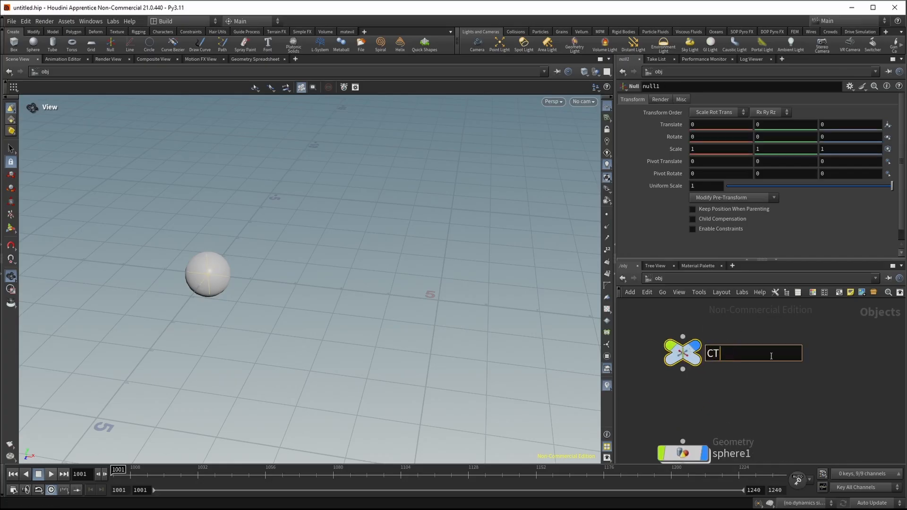
key("BackSpace")
type("TRL_Sphere")
key("Return")
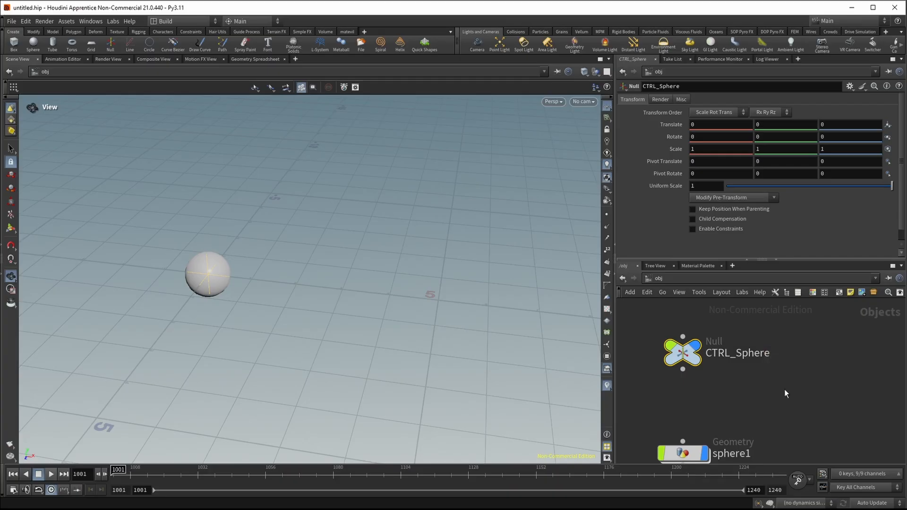
Parent sphere1 to CTRL_Sphere by wiring the null's output into the sphere's parent input
middle_click_drag(723, 399, 747, 375)
left_click(707, 345)
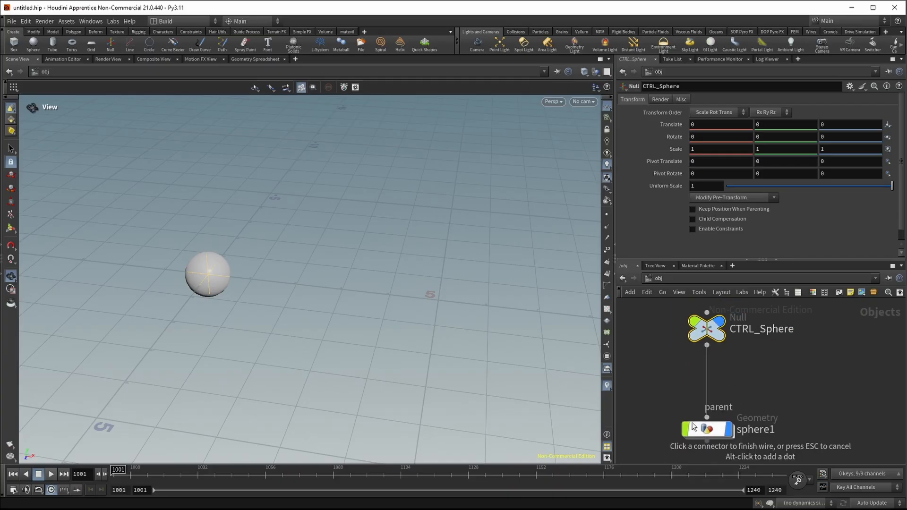
left_click(707, 418)
middle_click_drag(823, 379, 808, 357)
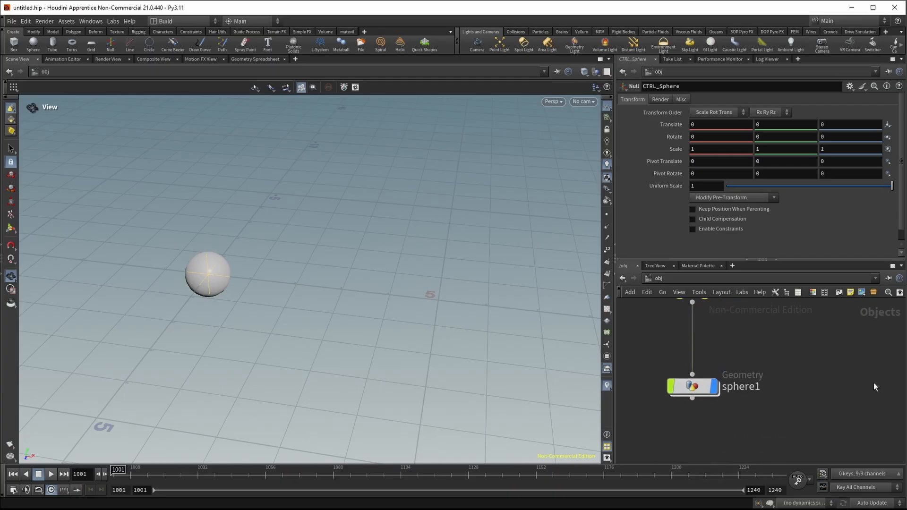
mouse_move(726, 396)
middle_mouse_down()
mouse_move(724, 404)
mouse_move(730, 396)
middle_mouse_up()
middle_click_drag(813, 351, 812, 407)
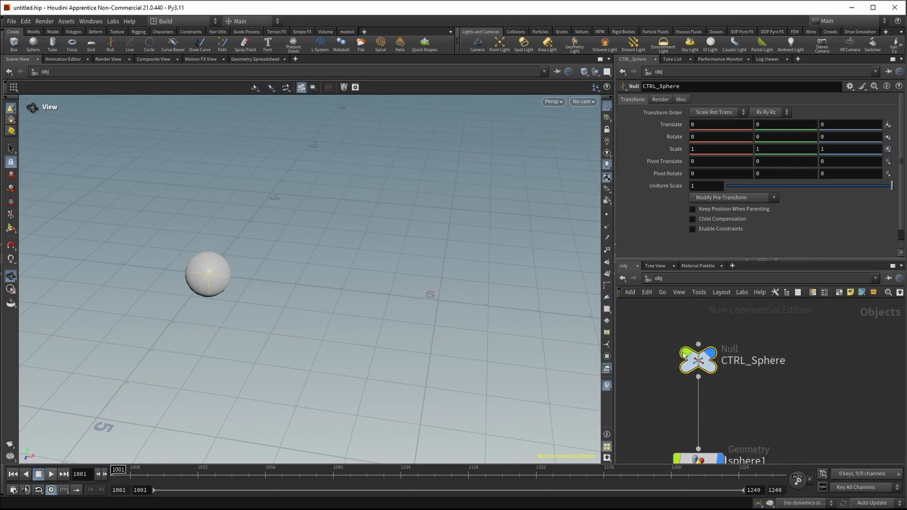
Display CTRL_Sphere's transform handle, try moving the null in the XY plane and about 4.8 along X, and undo both moves
left_click(10, 231)
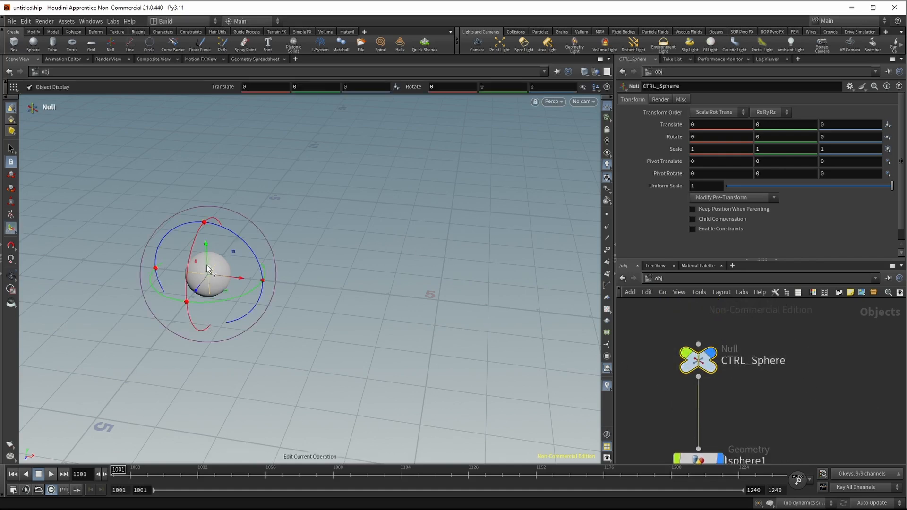
left_click_drag(237, 256, 415, 255)
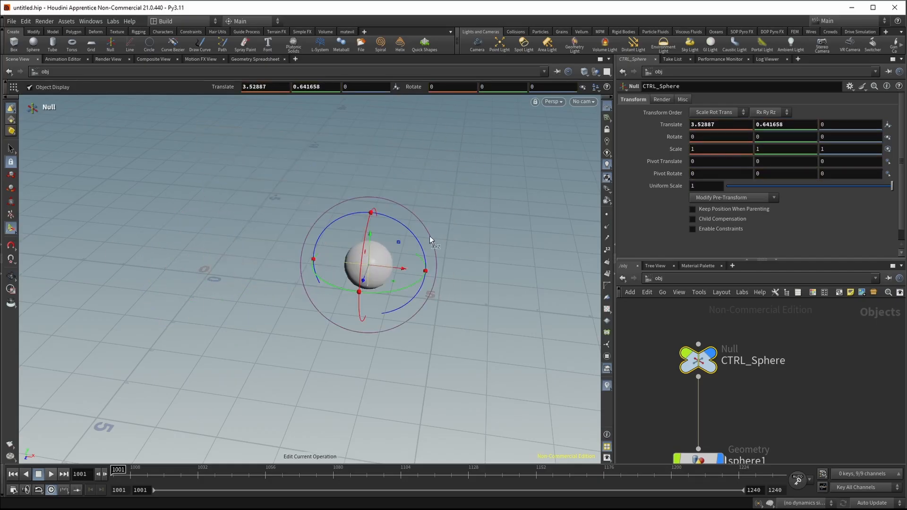
key("ctrl+z")
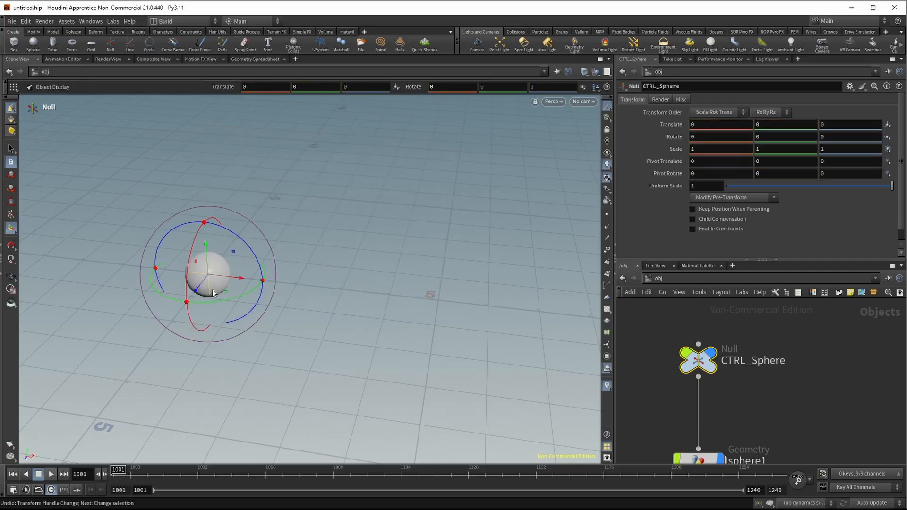
middle_click_drag(747, 401, 775, 361)
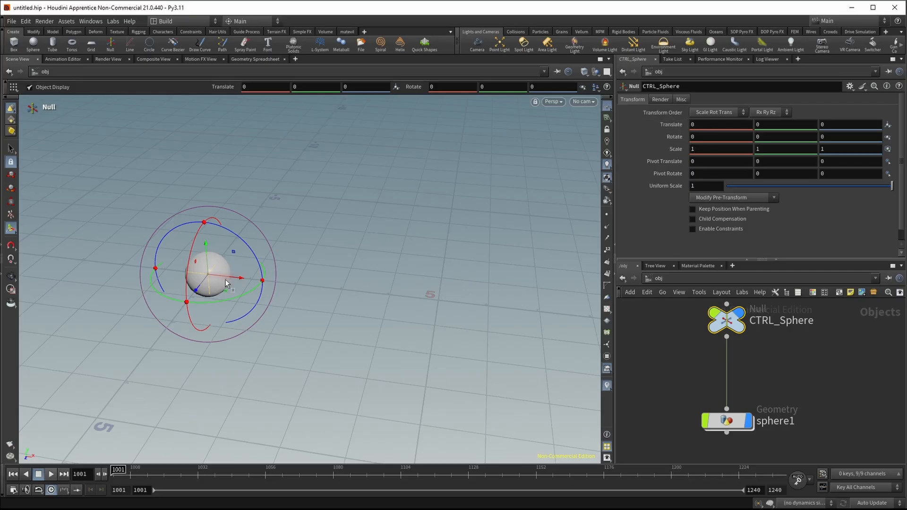
left_click_drag(225, 277, 451, 297)
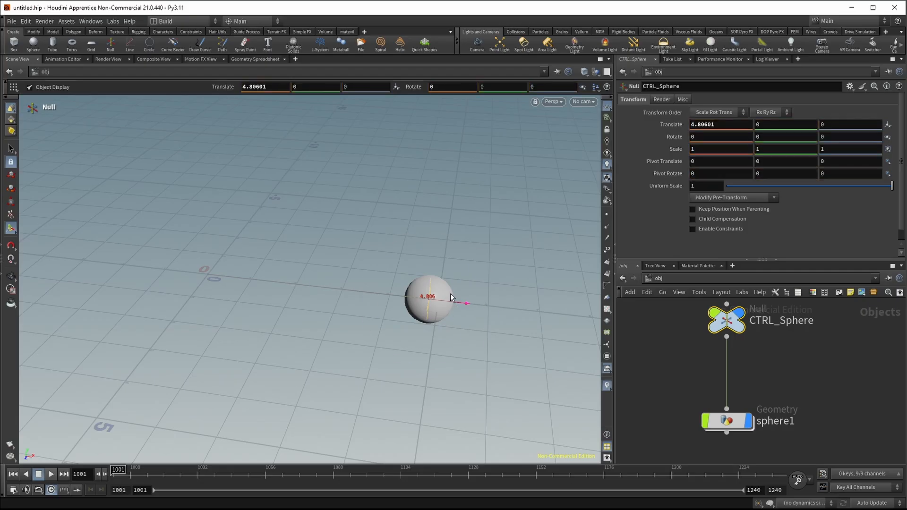
key("ctrl+z")
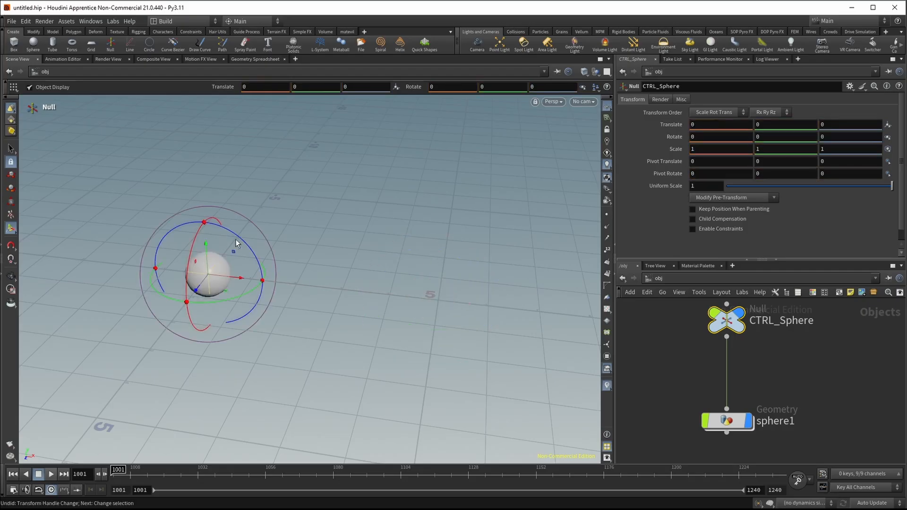
Try rotating CTRL_Sphere and scaling it uniformly to 2.6, undoing each change
left_click_drag(235, 243, 253, 269)
key("ctrl+z")
middle_click_drag(676, 150, 747, 150)
key("ctrl+z")
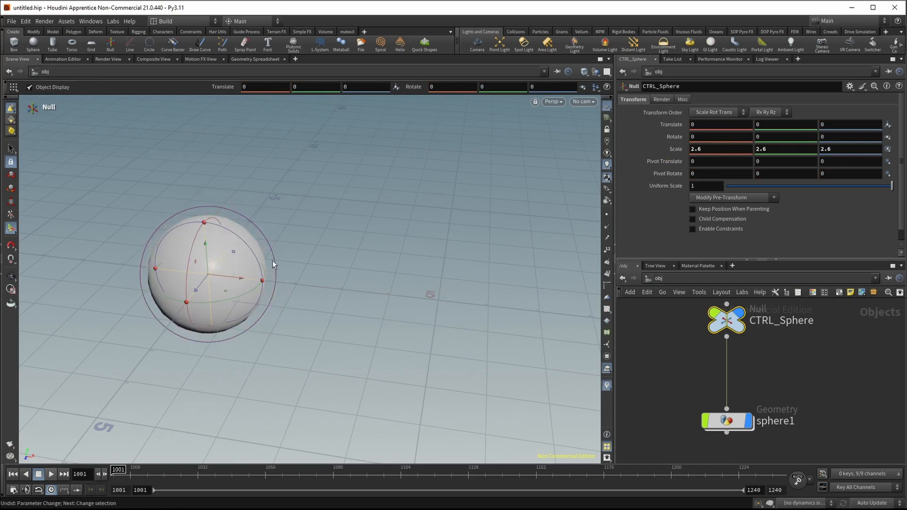
Show CTRL_Sphere's miscellaneous display parameters and examine the null around the sphere in the viewport
mouse_move(735, 331)
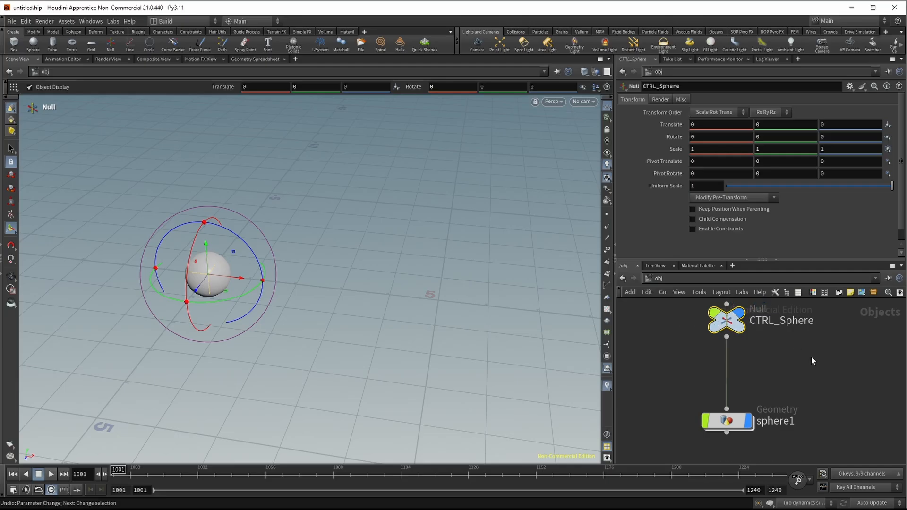
key("h")
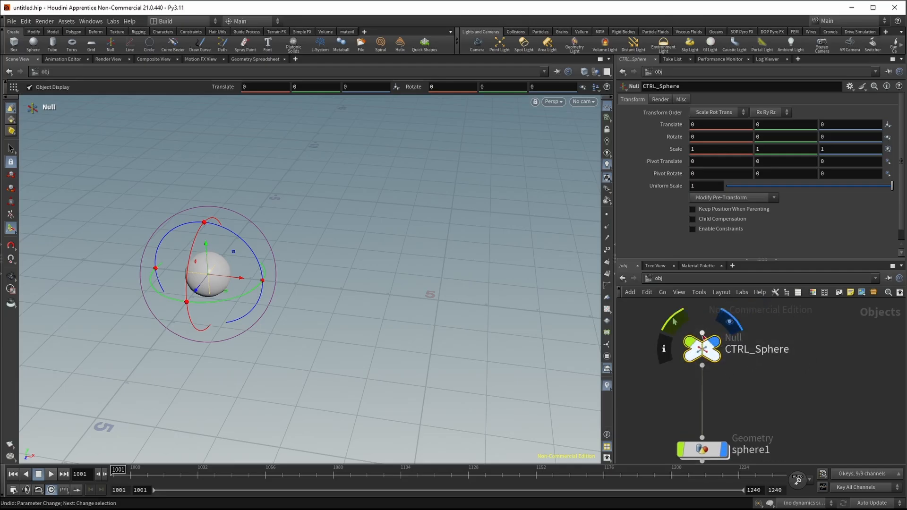
scroll(789, 401, "down", 2)
scroll(834, 411, "up", 3)
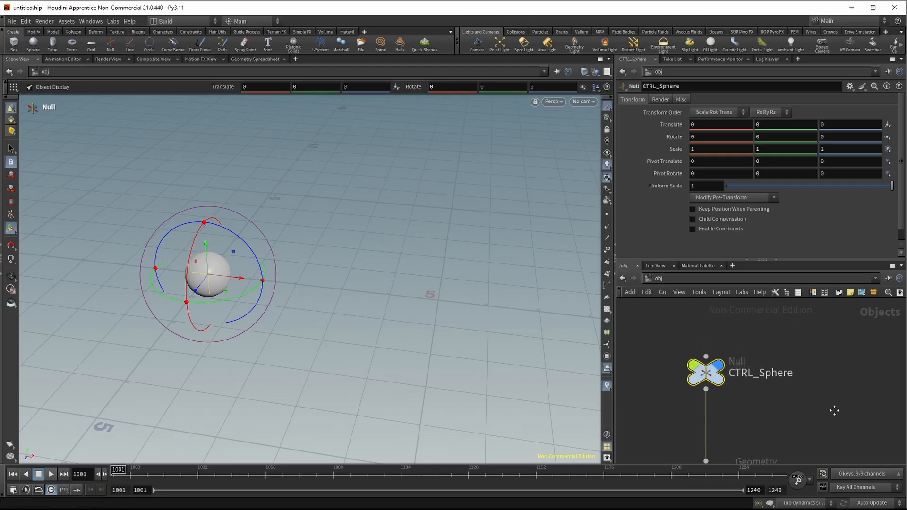
left_click(659, 99)
left_click(681, 100)
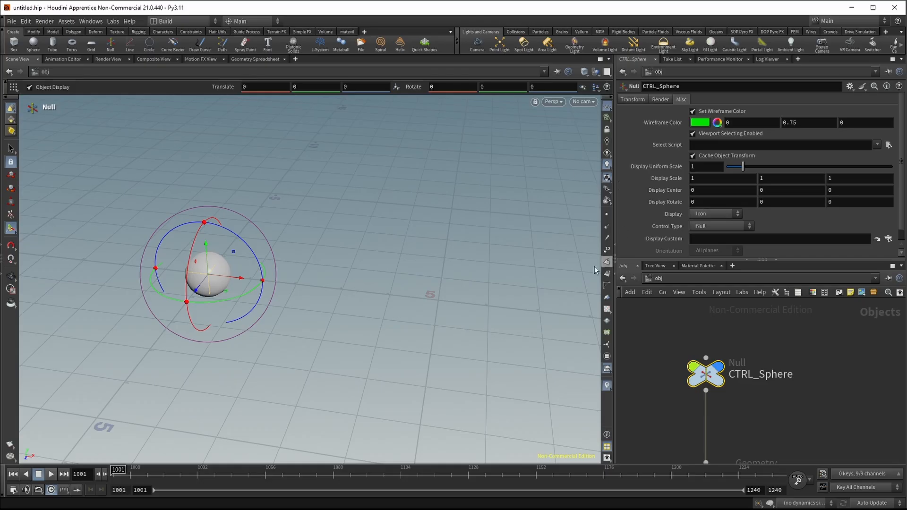
key("Escape")
left_click_drag(330, 235, 397, 247)
key("Return")
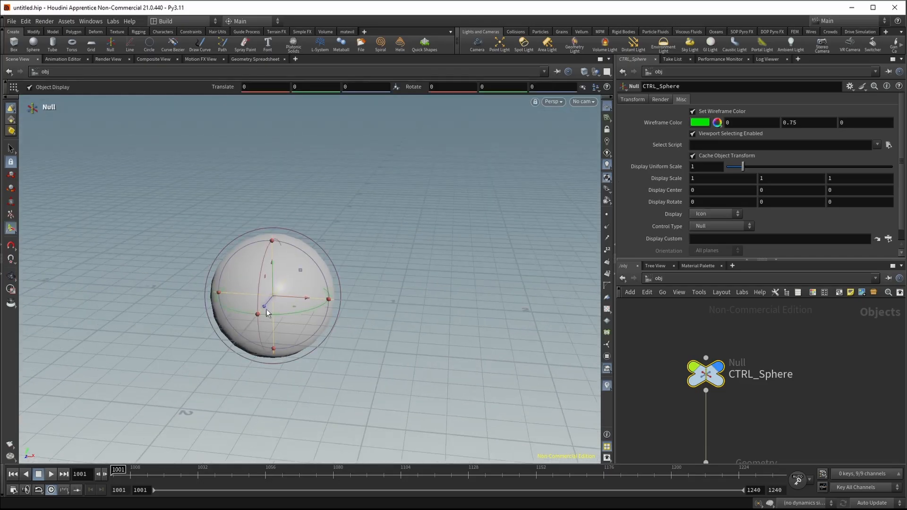
key("Escape")
left_click_drag(265, 308, 308, 251)
key("Return")
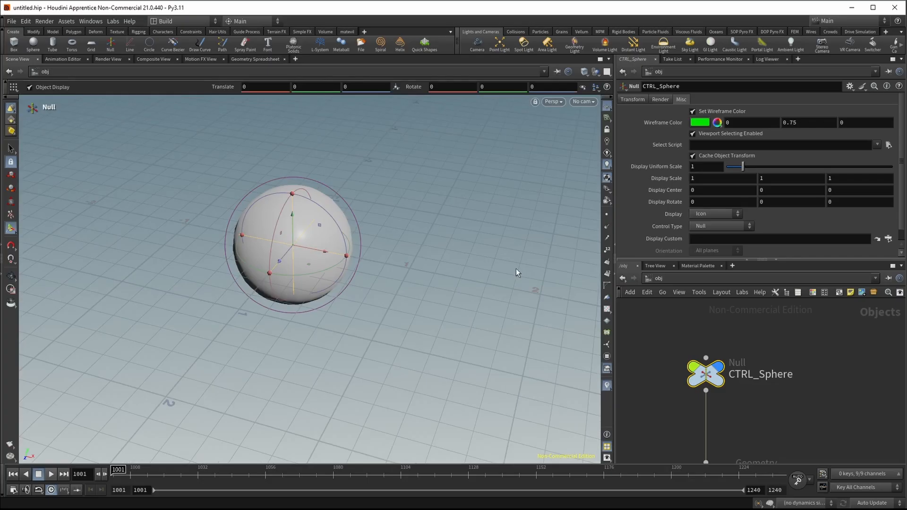
left_click(847, 349)
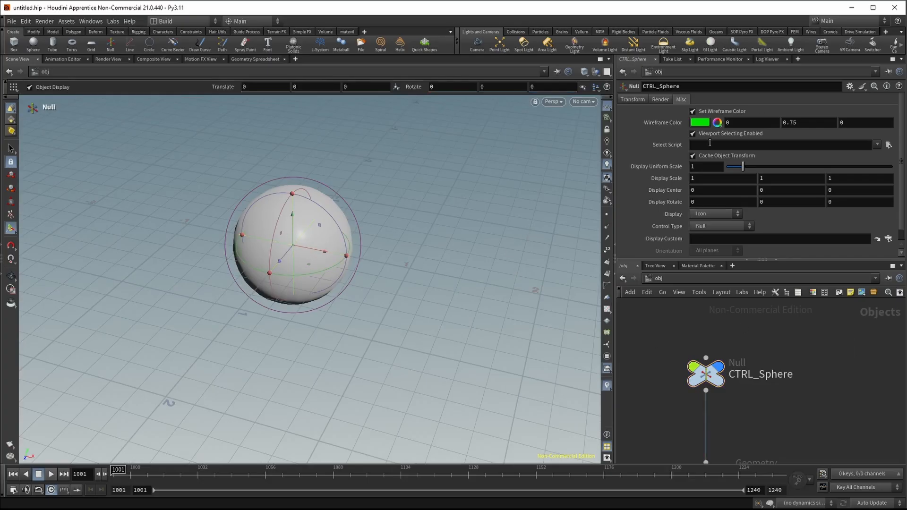
Try several wireframe colors on CTRL_Sphere, then set it to pure red (1, 0, 0) and close the color editor
left_click(699, 122)
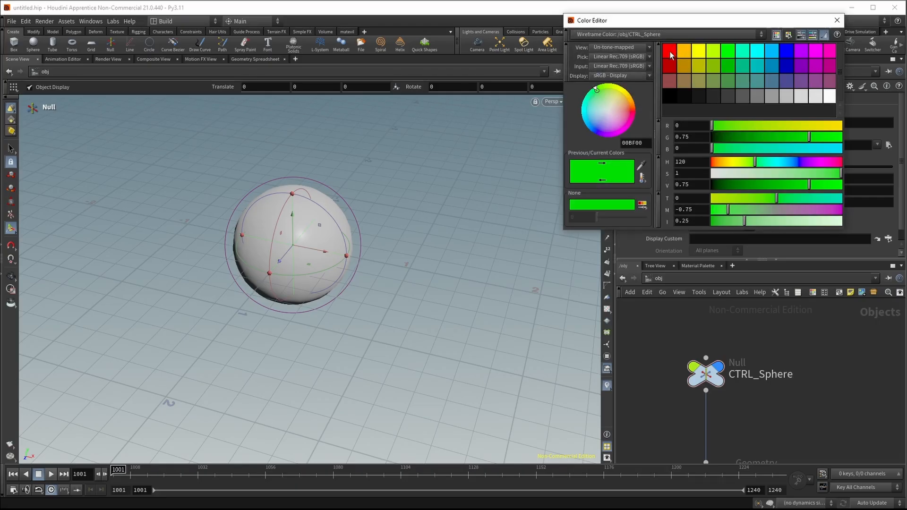
left_click(670, 55)
left_click(817, 56)
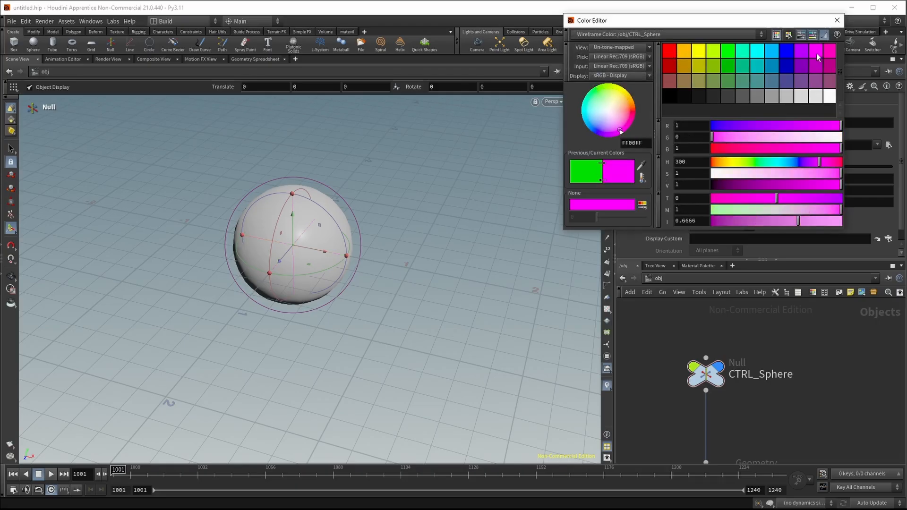
left_click(701, 63)
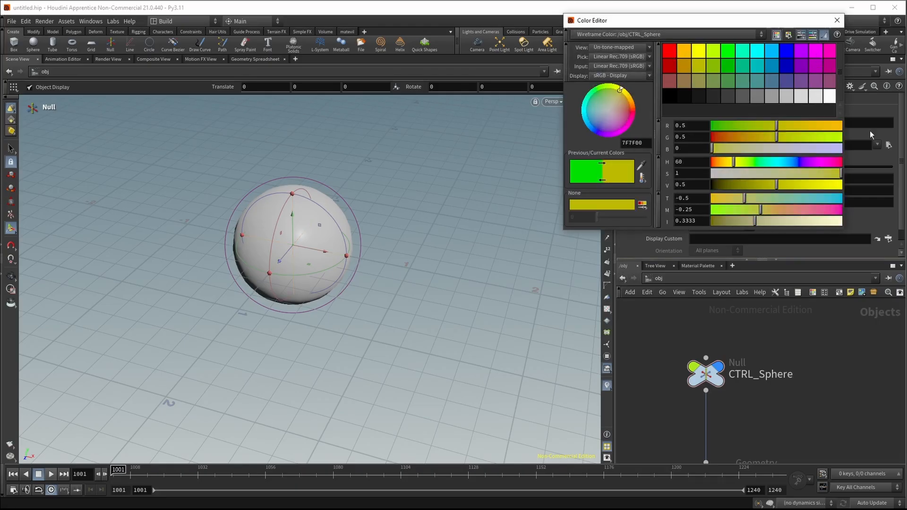
left_click(735, 52)
left_click(665, 56)
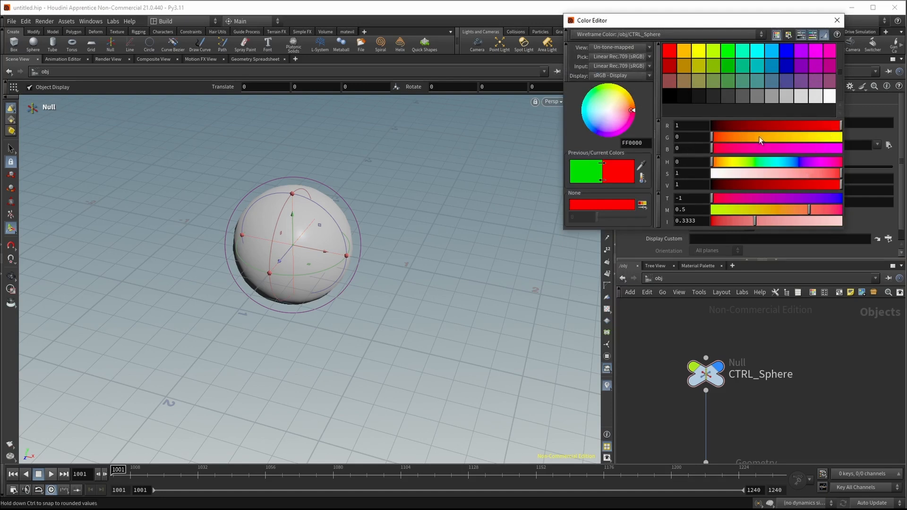
left_click_drag(758, 136, 713, 137)
left_click(837, 20)
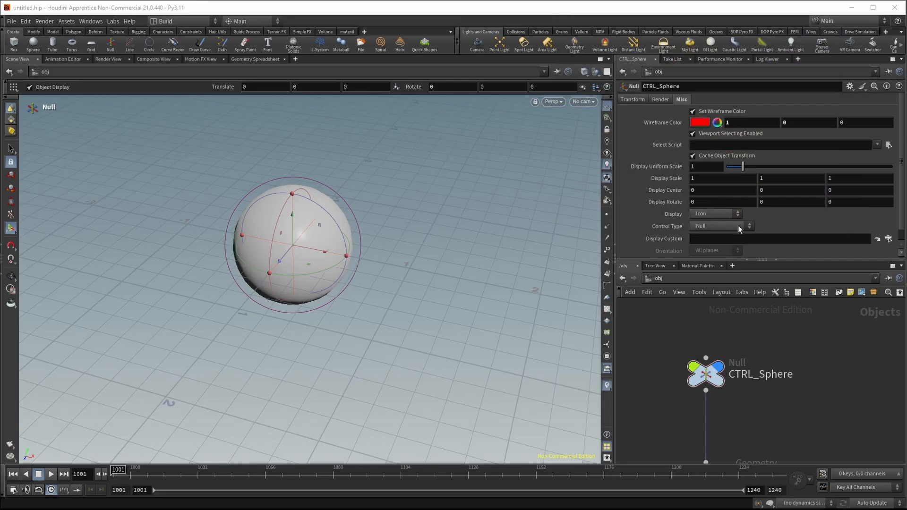
Keep CTRL_Sphere's display as Icon, try the Box and Planes control types, then set its control type to Circles
scroll(738, 226, "down", 1)
left_click(701, 202)
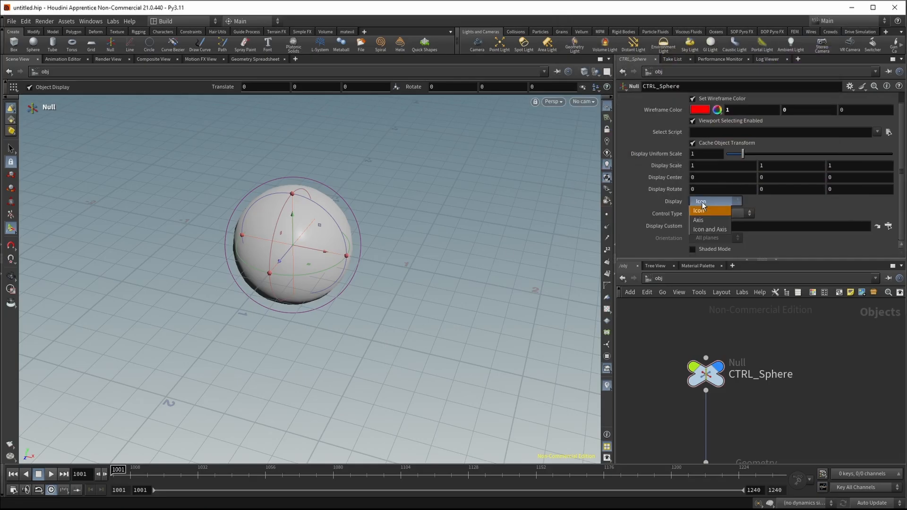
left_click(694, 209)
left_click(718, 212)
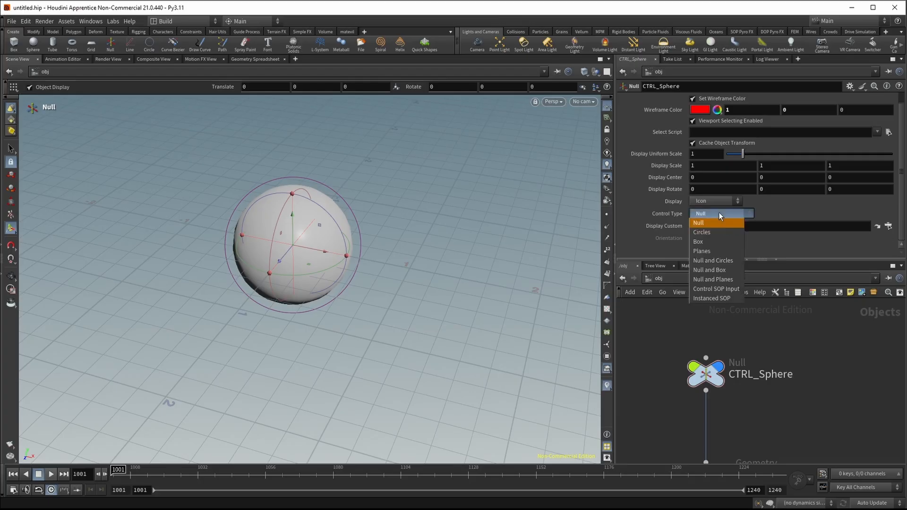
left_click(730, 231)
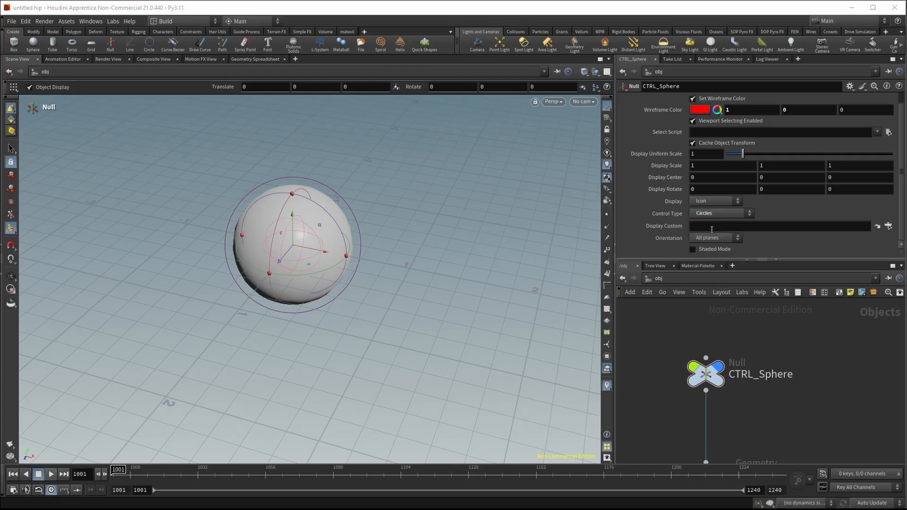
left_click(721, 214)
left_click(713, 239)
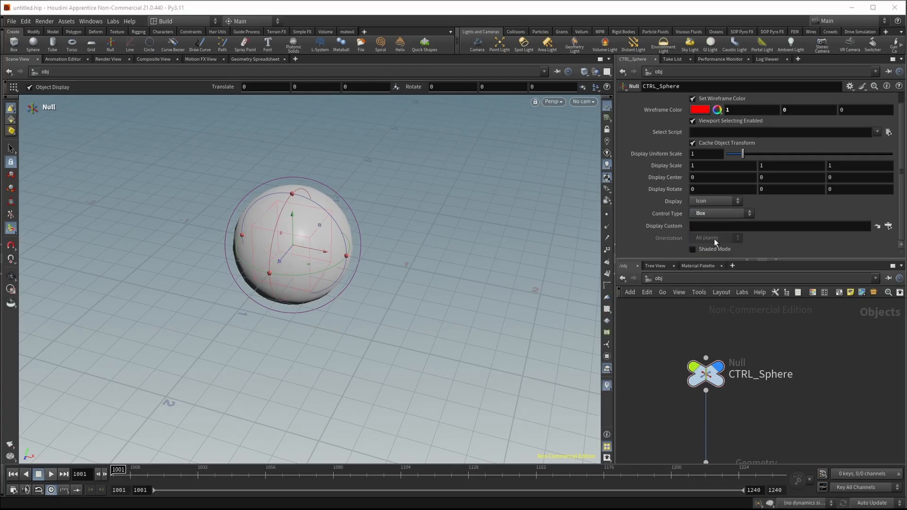
left_click(722, 213)
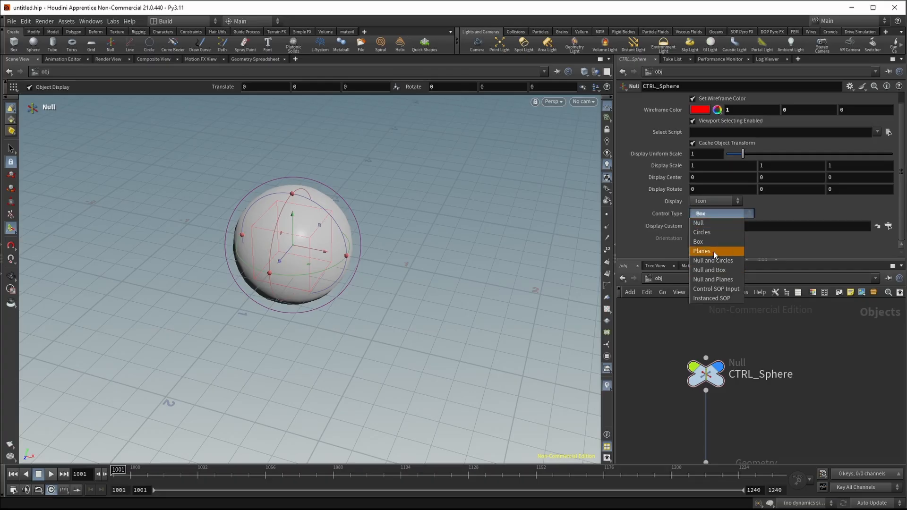
left_click(713, 251)
left_click(727, 213)
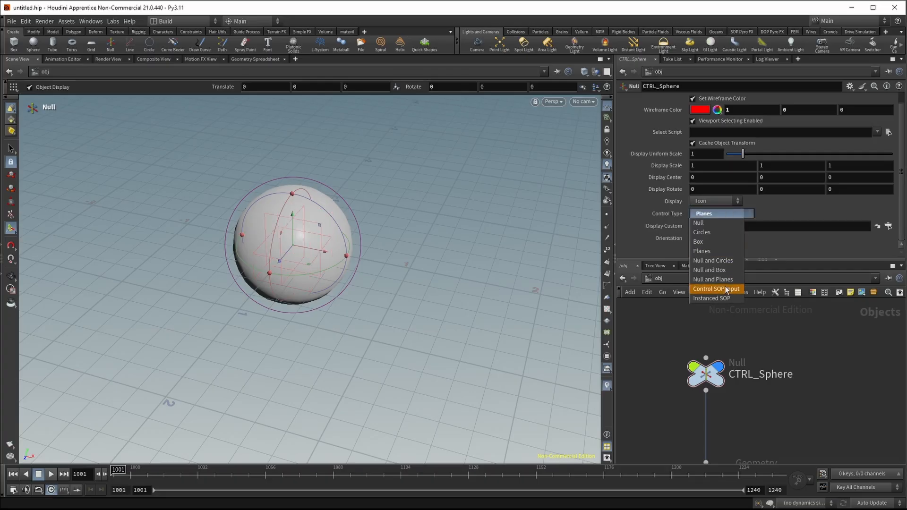
left_click(717, 233)
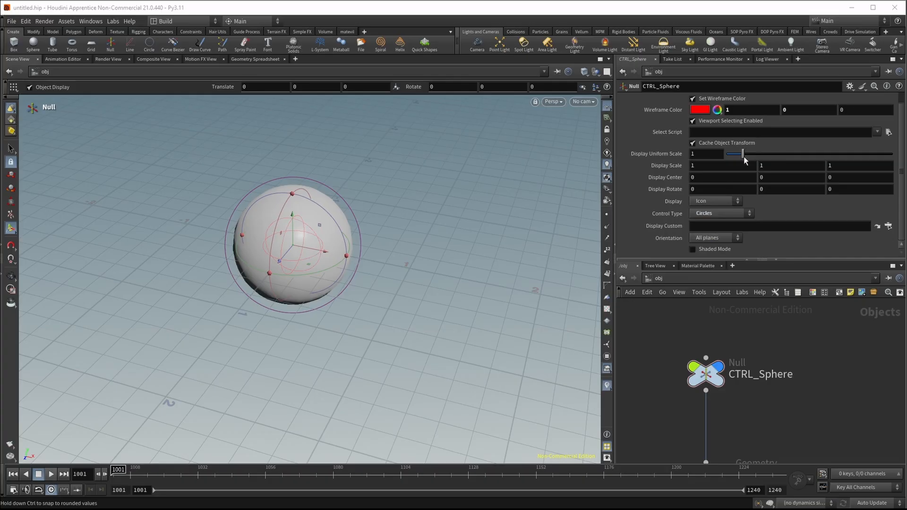
Increase CTRL_Sphere's display uniform scale to 2.14 and examine the circles around the sphere
left_click_drag(744, 155, 762, 165)
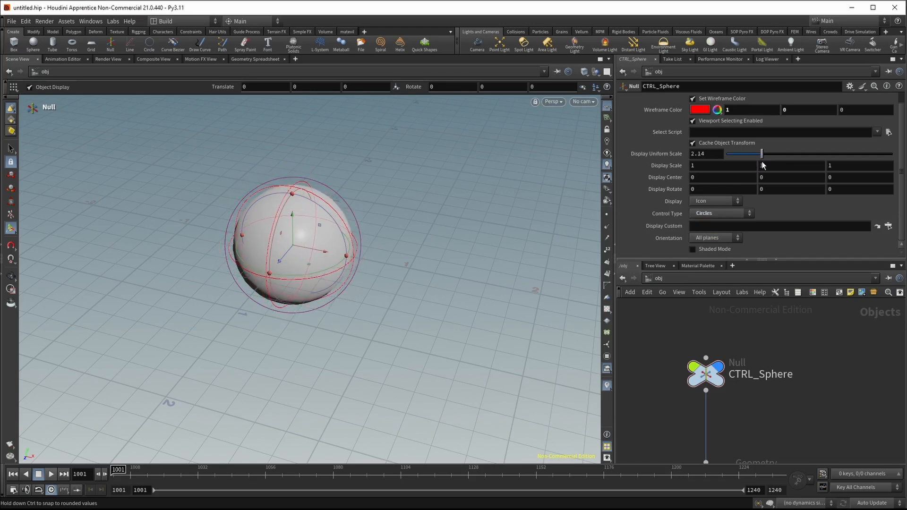
middle_click_drag(866, 395, 869, 362)
left_click_drag(389, 247, 436, 219, "alt")
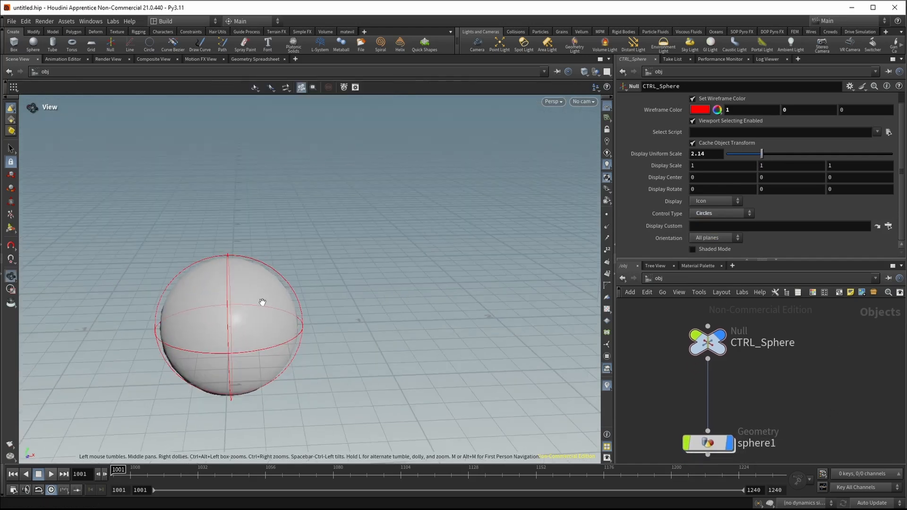
right_click_drag(262, 302, 480, 282)
middle_click_drag(312, 316, 352, 267)
left_click_drag(353, 267, 336, 253)
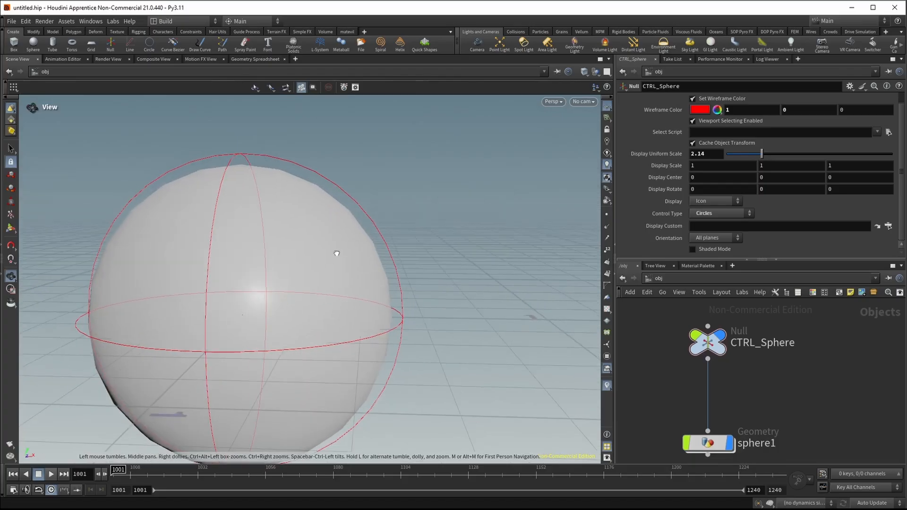
right_click_drag(427, 265, 387, 259, "alt")
left_click_drag(387, 259, 367, 267, "alt")
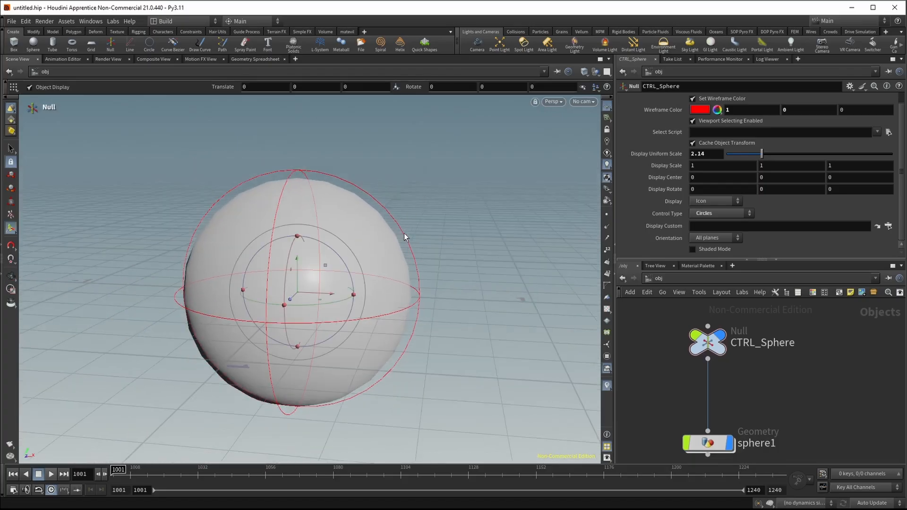
Try a display uniform scale of 2 on CTRL_Sphere, then raise it to 2.1
left_click_drag(715, 154, 685, 158)
type("2")
key("Return")
left_click_drag(401, 300, 421, 279, "alt")
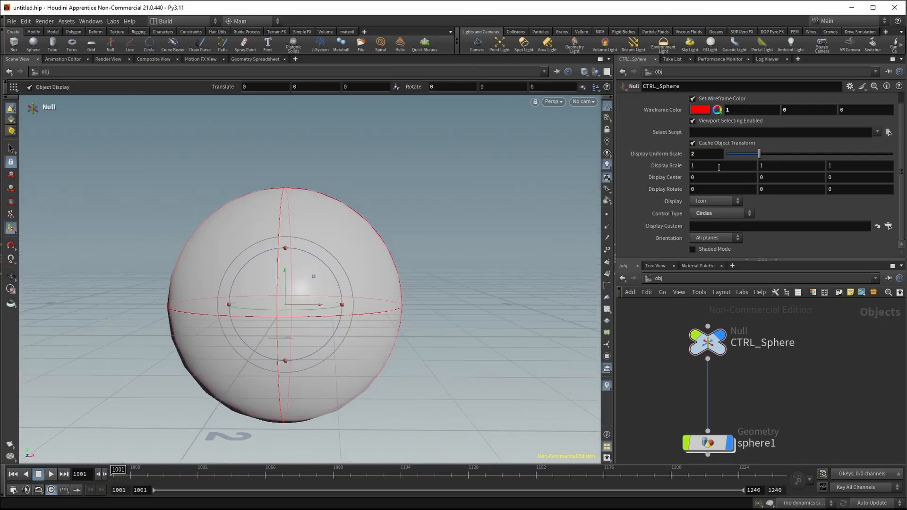
left_click(697, 157)
type(".1")
key("Return")
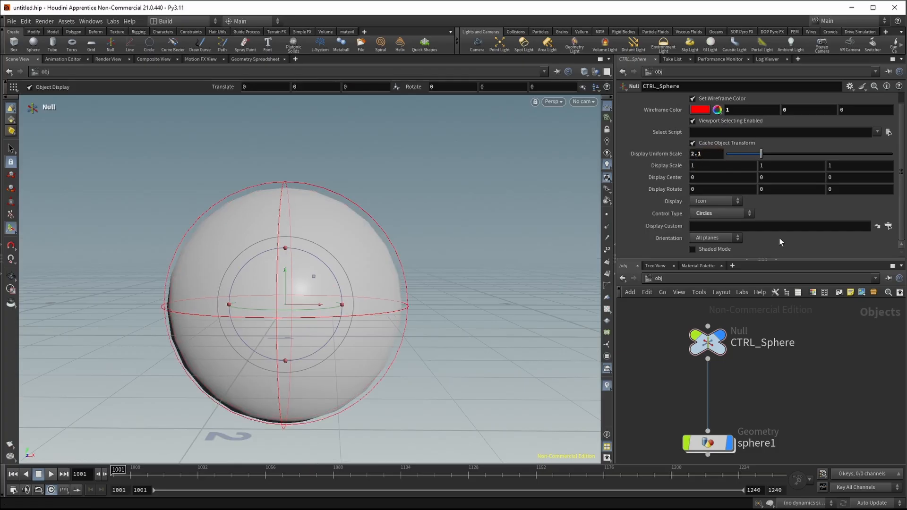
left_click_drag(419, 257, 405, 239, "alt")
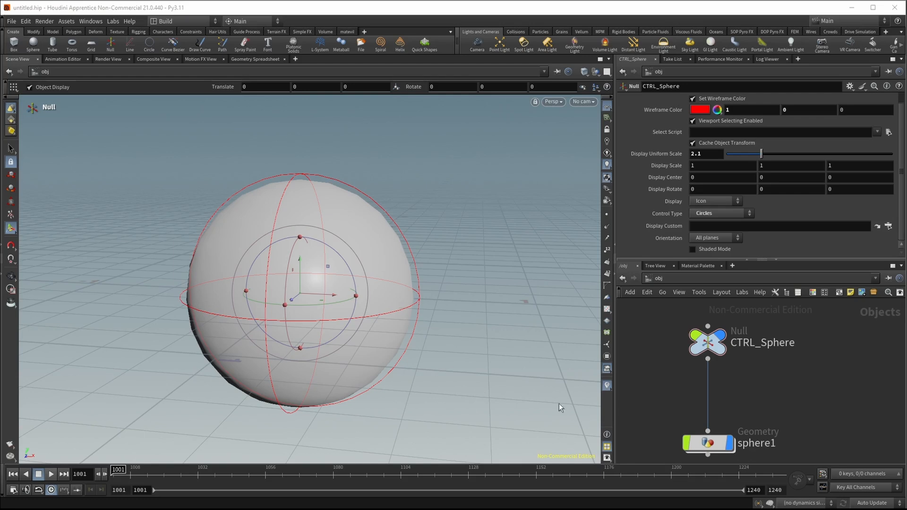
Select CTRL_Sphere and sphere1 in turn and compare how each one is highlighted in the viewport
left_click(707, 343)
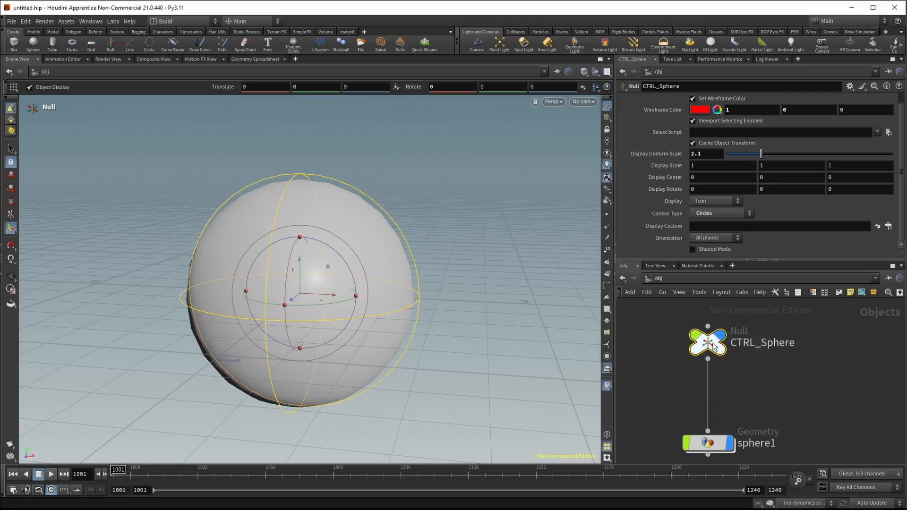
left_click_drag(761, 372, 654, 459)
middle_click_drag(826, 404, 798, 404)
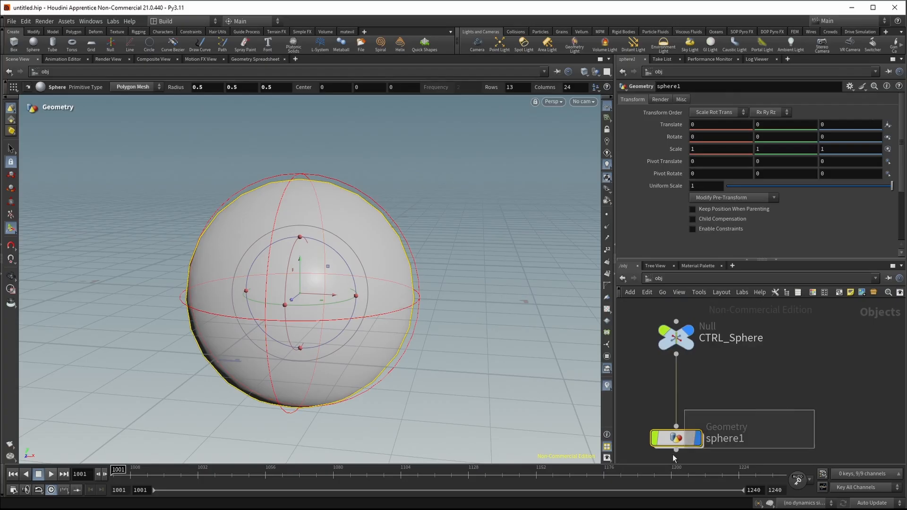
left_click_drag(826, 332, 695, 361)
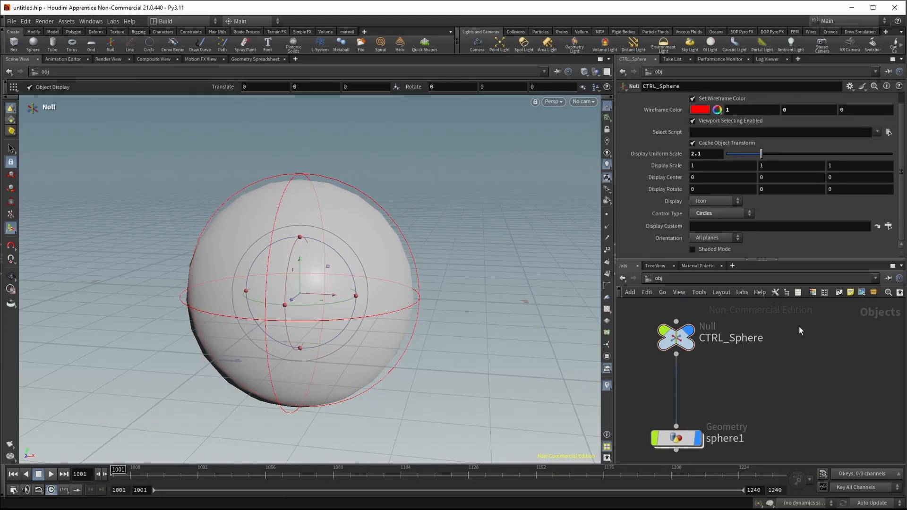
left_click(411, 234)
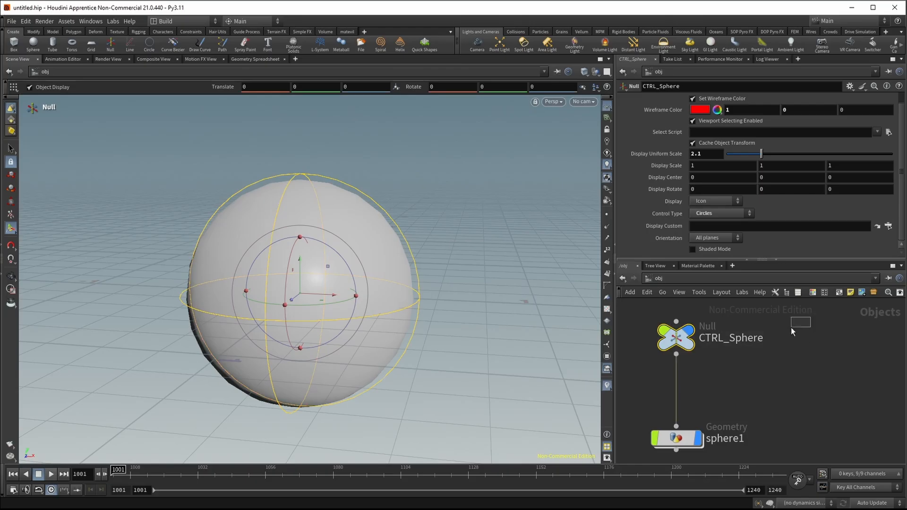
left_click_drag(791, 328, 619, 372)
middle_click_drag(770, 375, 795, 438)
left_click_drag(843, 361, 666, 420)
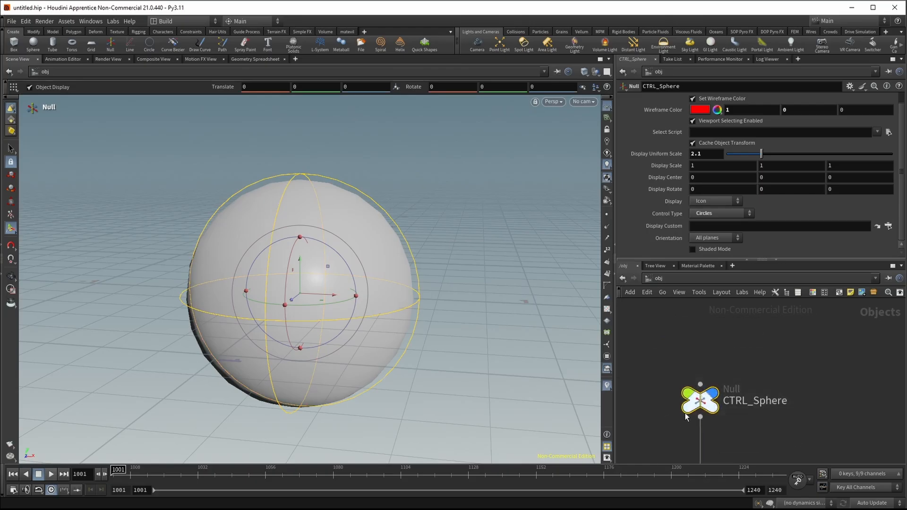
middle_click_drag(745, 401, 761, 348)
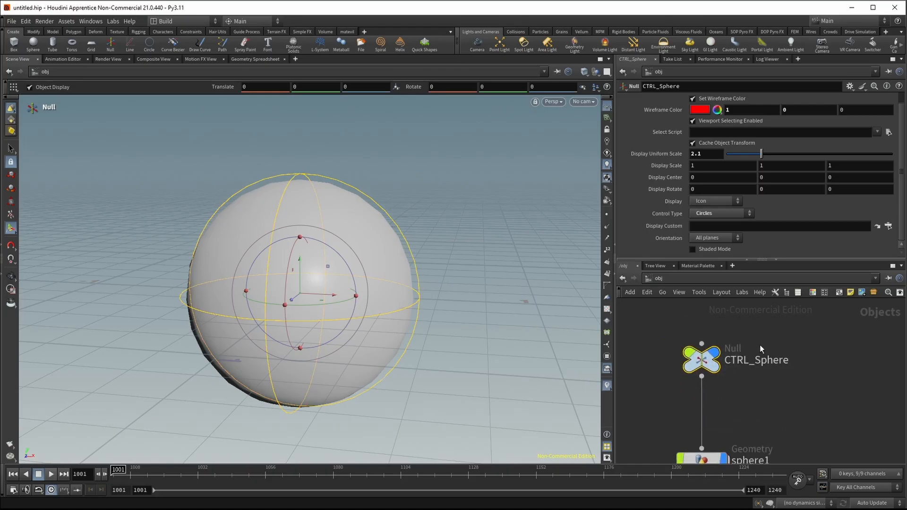
Set CTRL_Sphere's display uniform scale to 2 and deselect the null
left_click_drag(710, 156, 660, 163)
type("2")
key("Return")
left_click(824, 370)
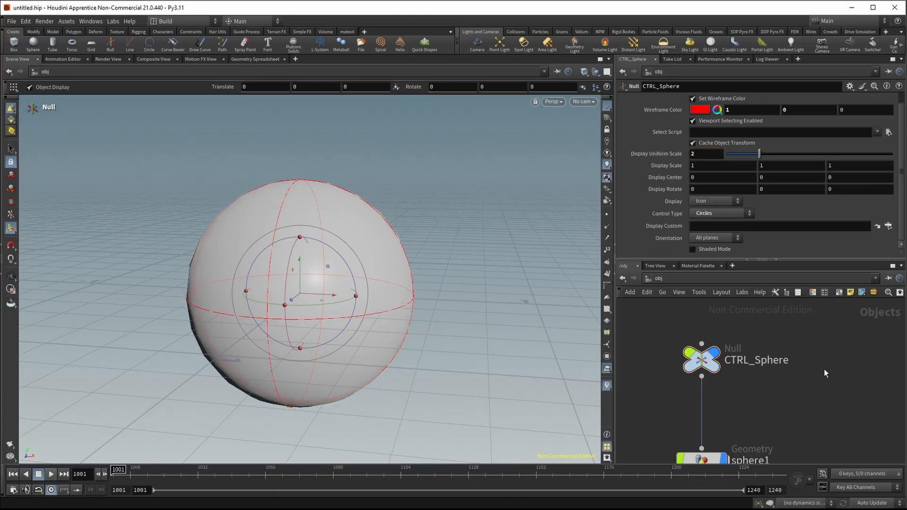
Hide sphere1 in the viewport, show it again, and select CTRL_Sphere
middle_click_drag(781, 426, 763, 361)
left_click(701, 404)
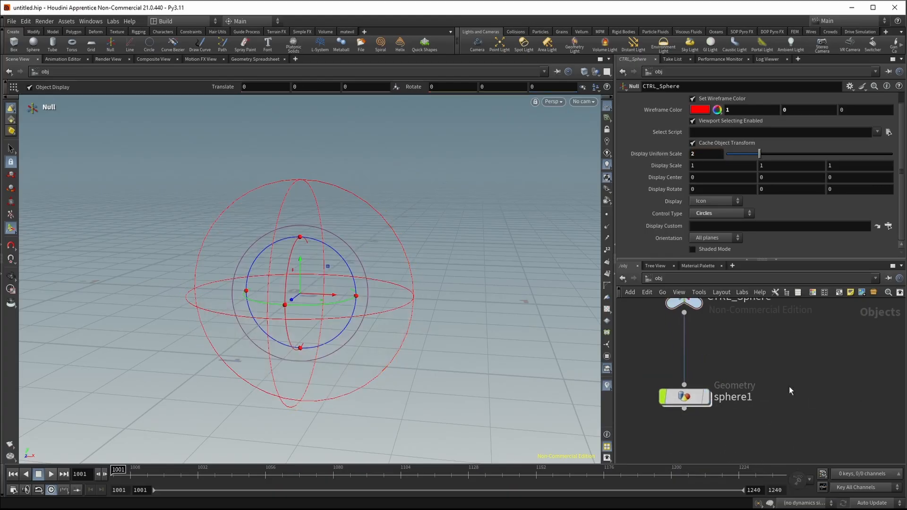
left_click(707, 401)
middle_click_drag(765, 337, 776, 390)
left_click(695, 350)
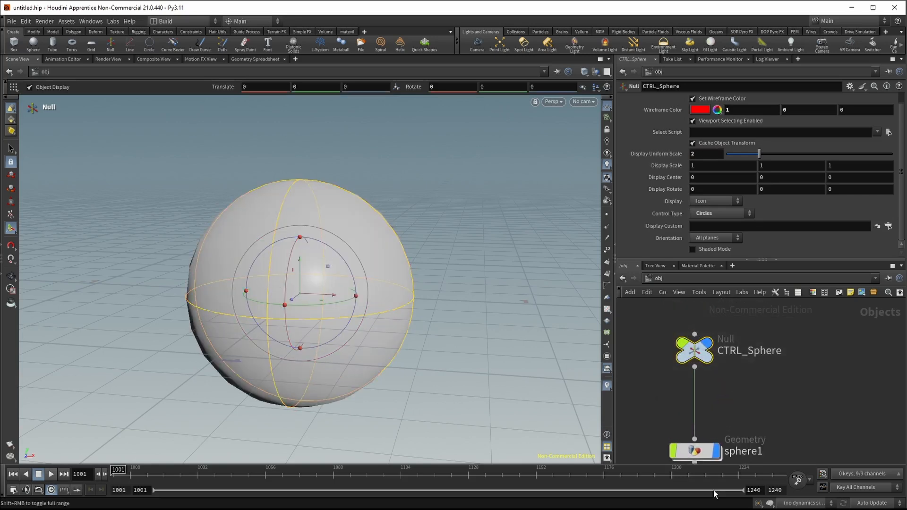
With sphere1 hidden, try moving CTRL_Sphere to about (0.87, 0.76, -0.35), undo the move, and show sphere1 again
left_click(715, 451)
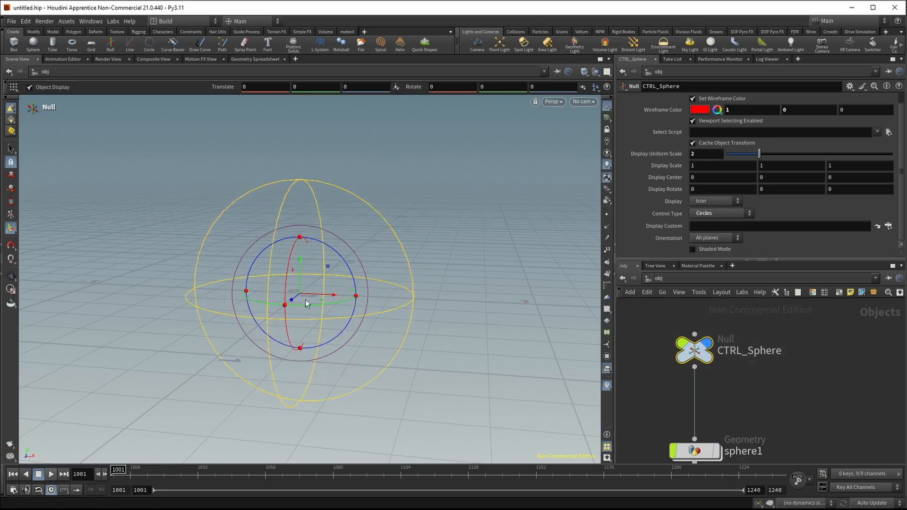
left_click_drag(293, 299, 510, 118)
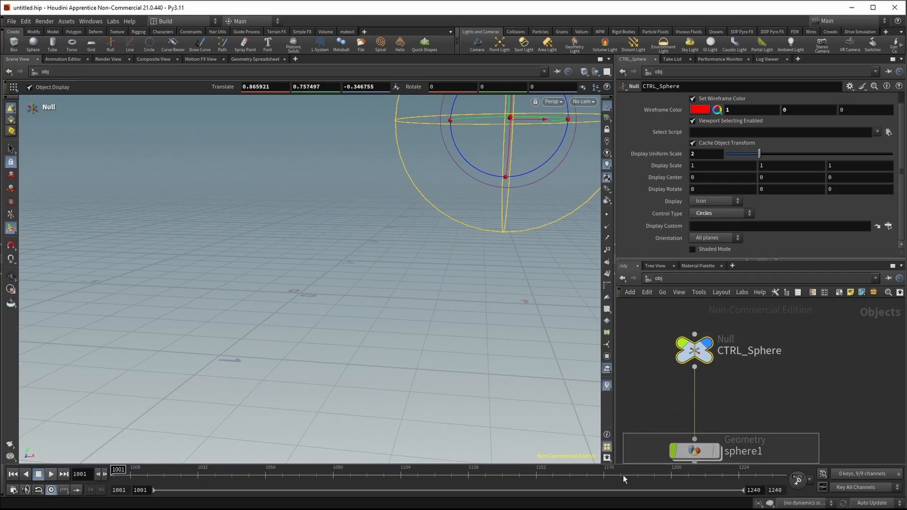
left_click(694, 451)
left_click(716, 451)
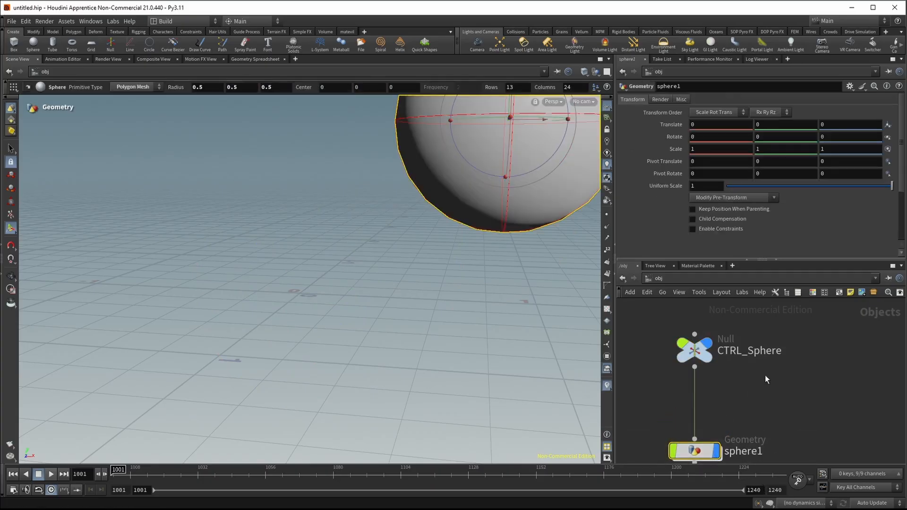
key("ctrl+z")
key("ctrl+z")
key("ctrl+z")
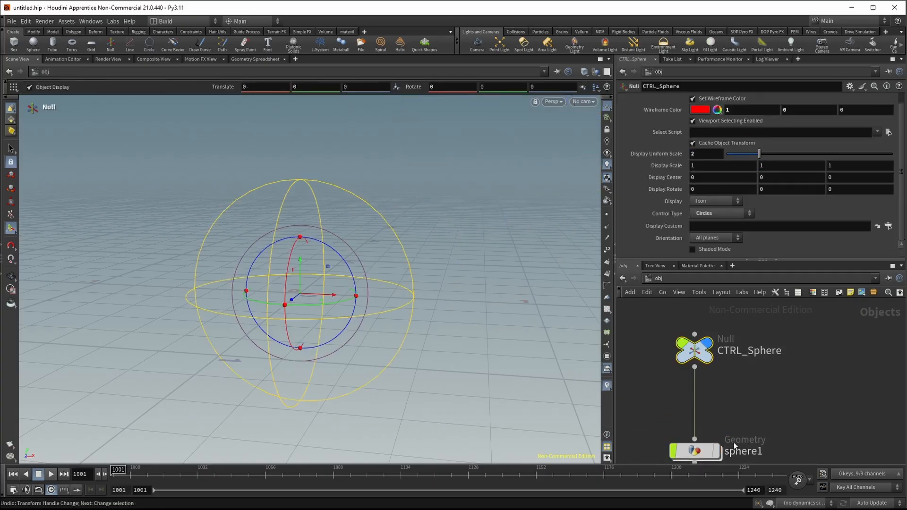
left_click(716, 451)
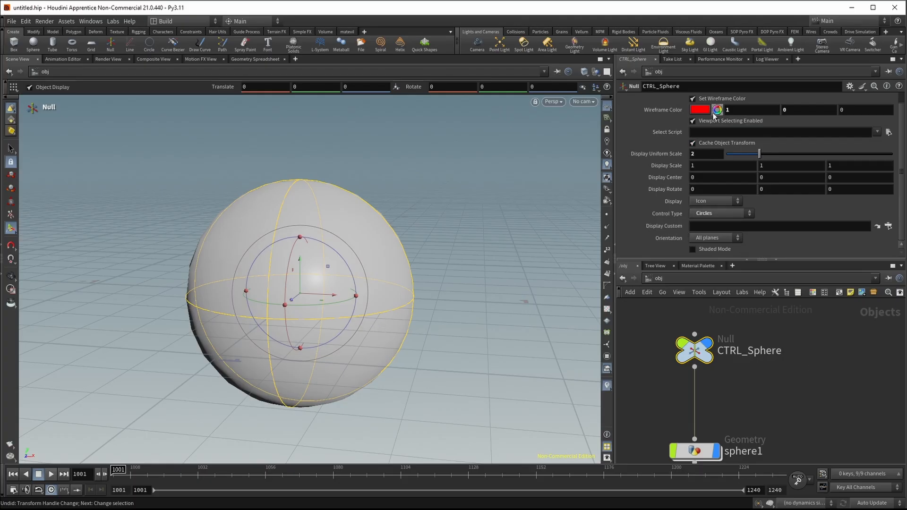
Try the Axis display on CTRL_Sphere, then set its display to Icon and Axis and inspect the null inside the sphere
left_click(713, 201)
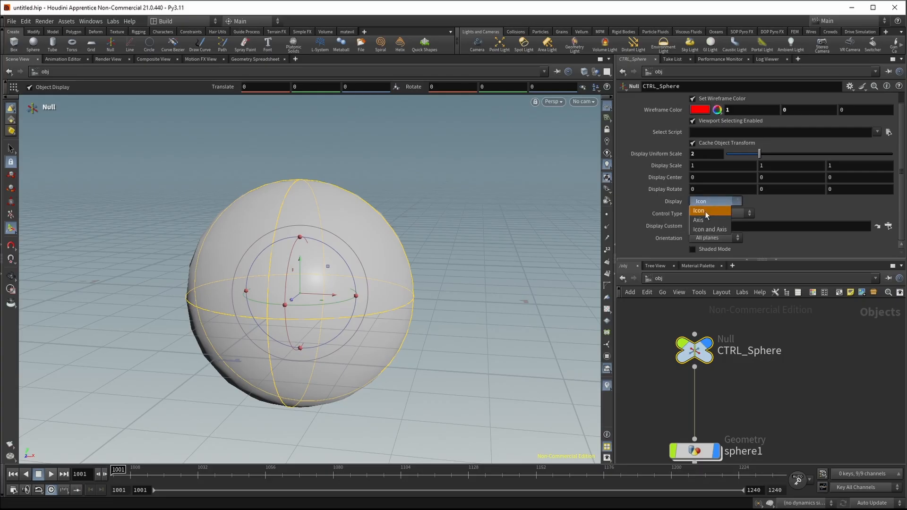
left_click(702, 225)
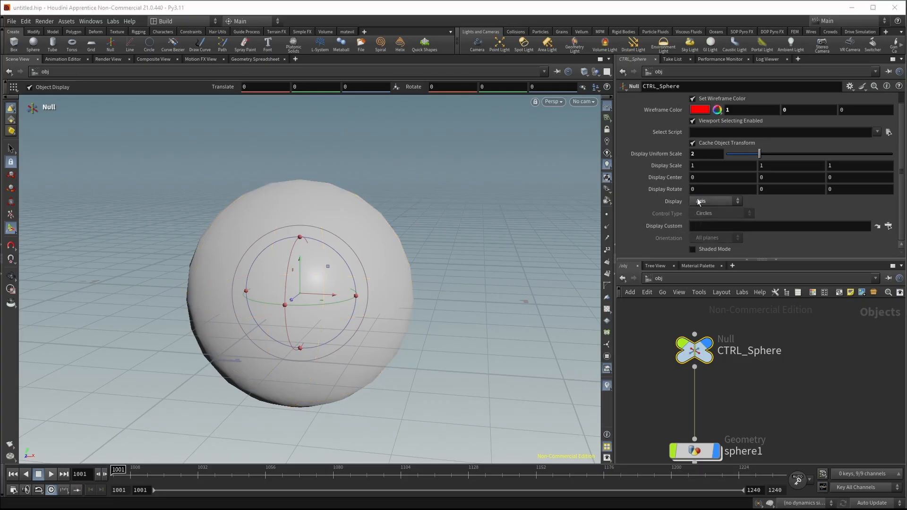
left_click(699, 202)
left_click(713, 231)
left_click_drag(407, 208, 376, 251, "alt")
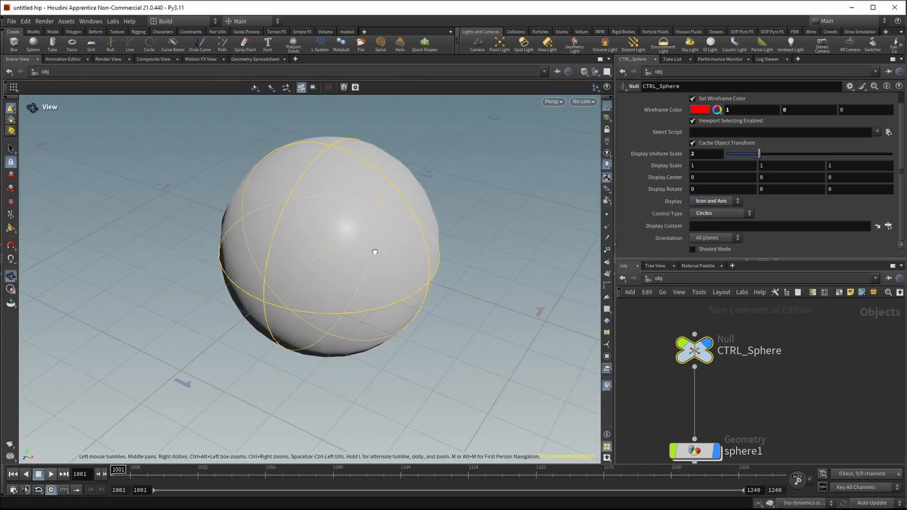
left_click(860, 352)
right_click_drag(349, 251, 401, 297, "alt")
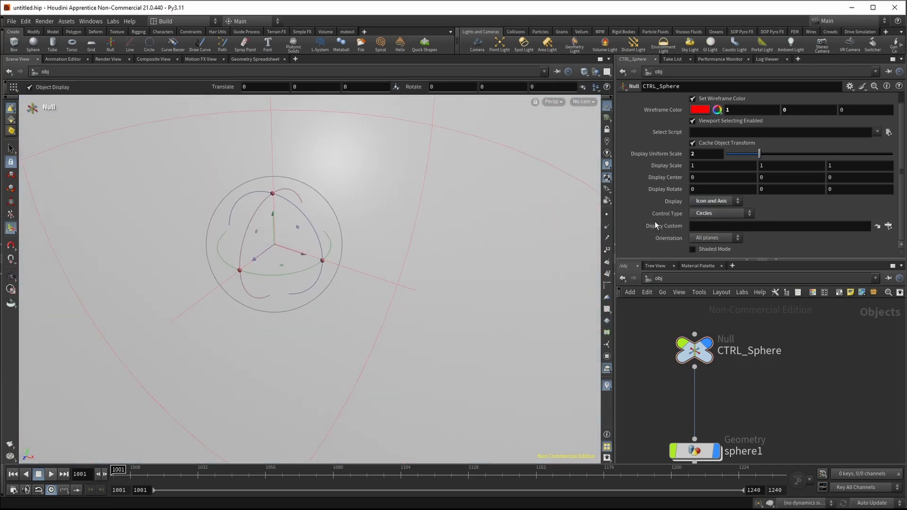
right_click_drag(433, 193, 265, 212, "alt")
left_click_drag(279, 215, 318, 242, "alt")
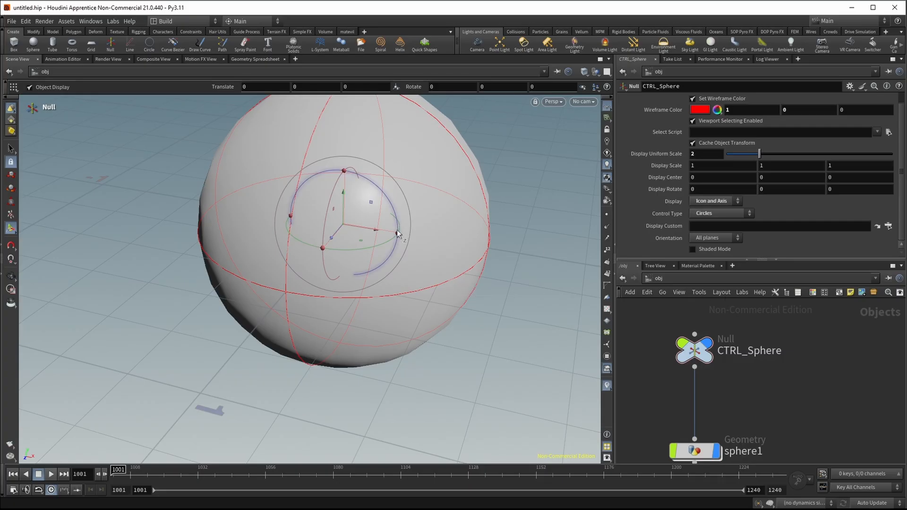
right_click(344, 230)
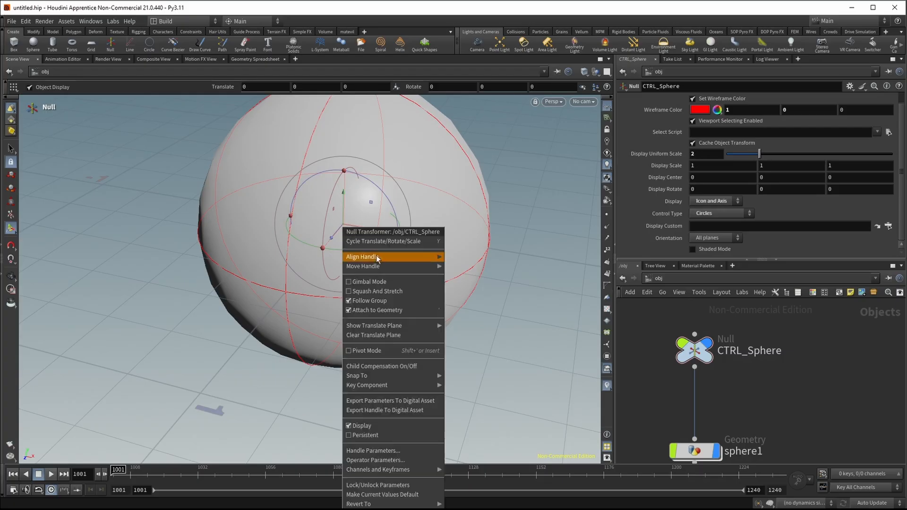
mouse_move(378, 259)
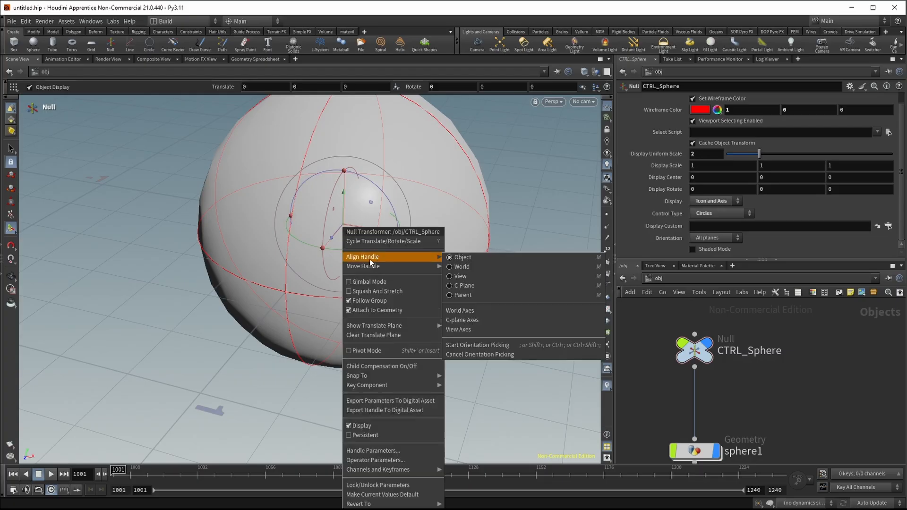
key("Escape")
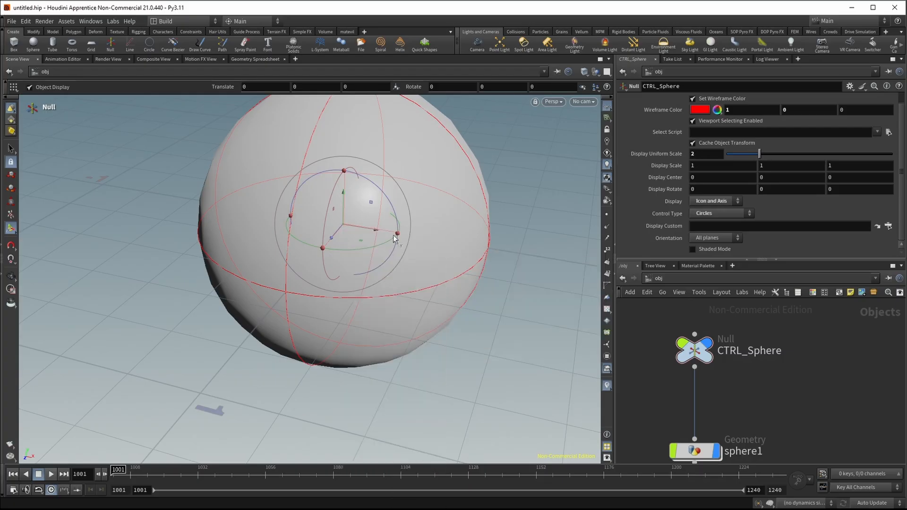
right_click(346, 229)
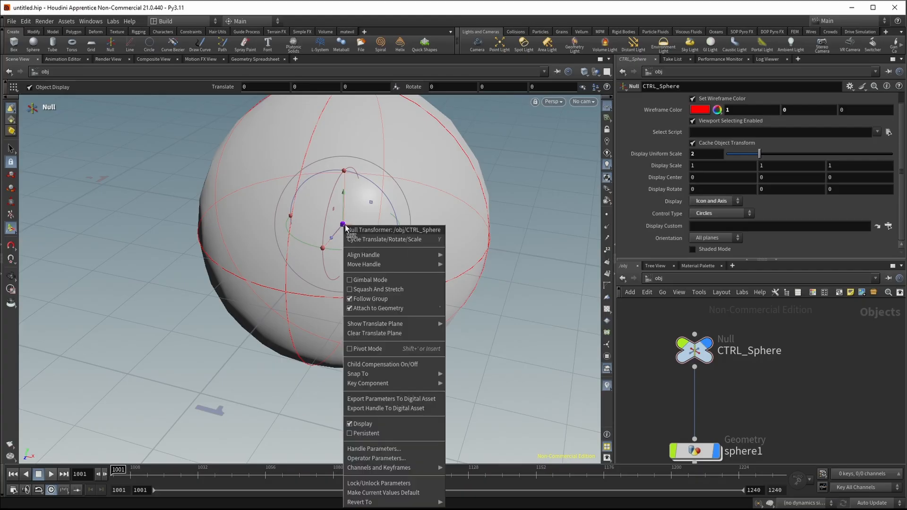
mouse_move(424, 256)
key("Escape")
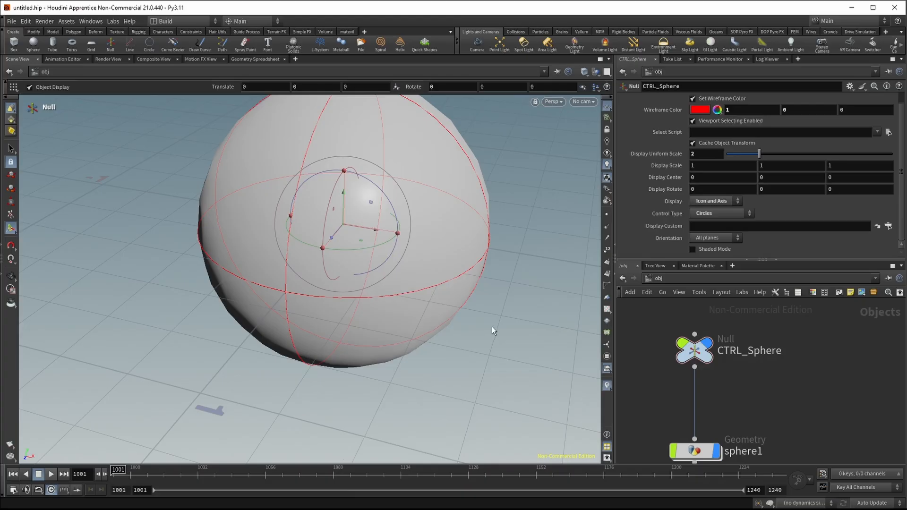
Select CTRL_Sphere and lock its Rotate parameters in the transform settings
middle_click_drag(824, 324, 829, 347)
left_click(699, 374)
right_click_drag(491, 198, 338, 239, "alt")
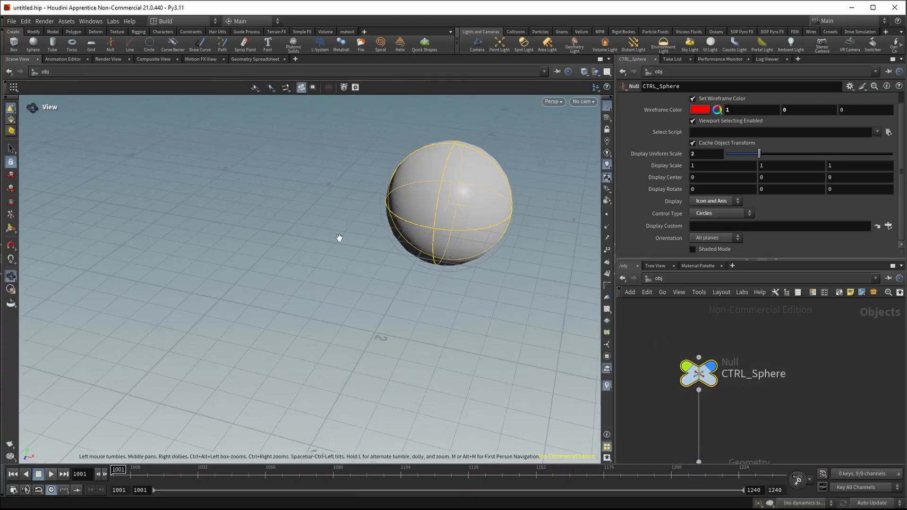
middle_click_drag(445, 205, 284, 277, "alt")
left_click_drag(284, 277, 261, 249)
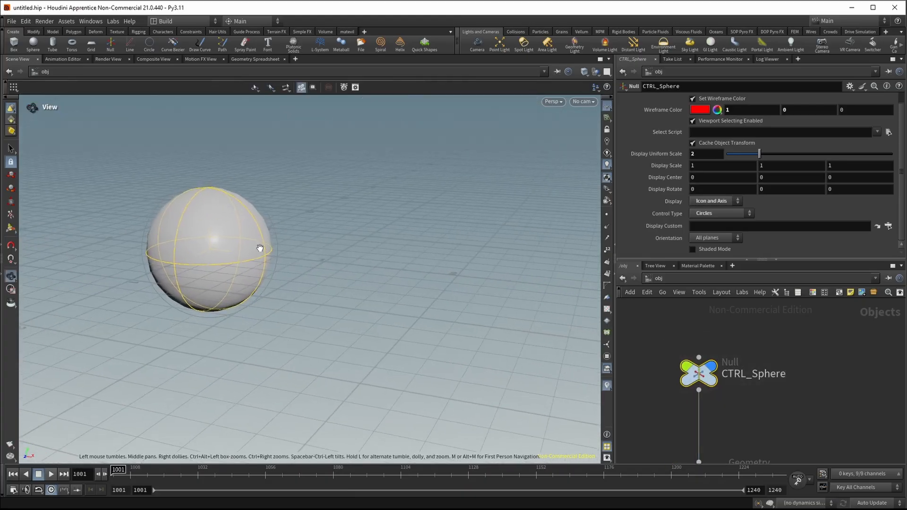
key("Return")
scroll(671, 123, "up", 1)
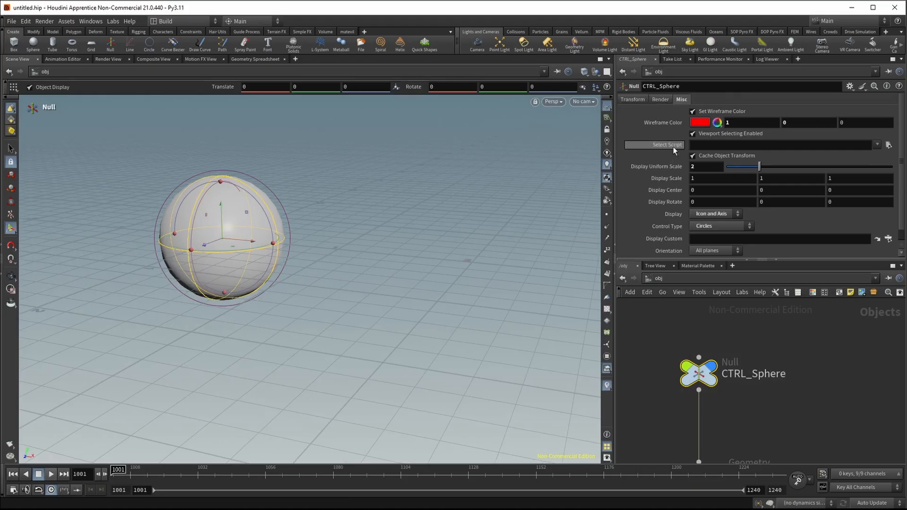
left_click(632, 99)
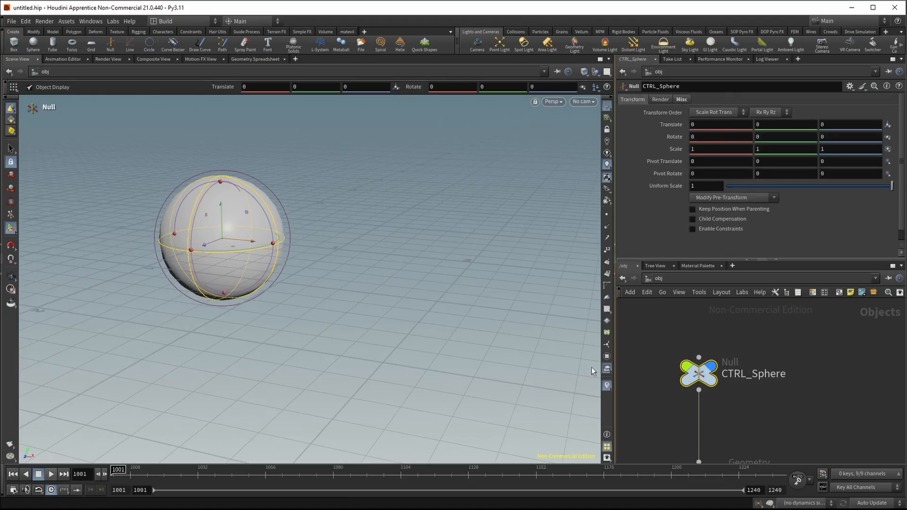
right_click(676, 137)
mouse_move(731, 160)
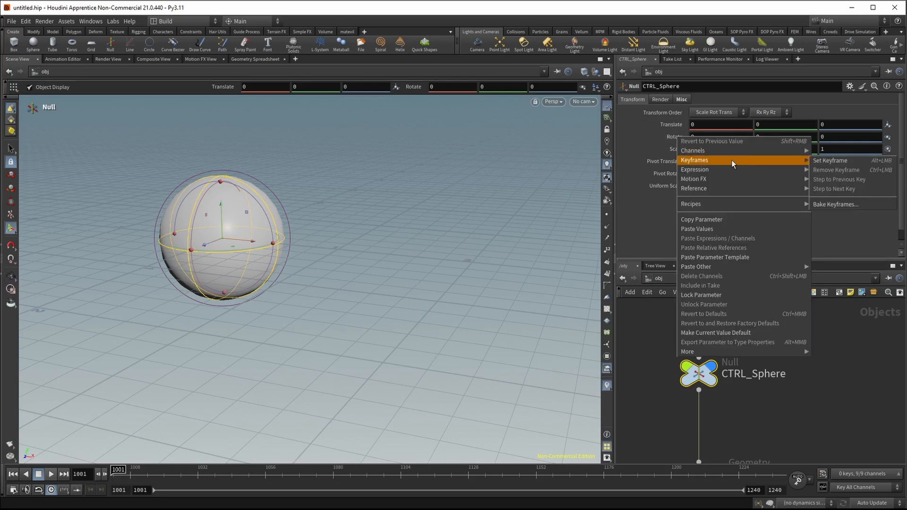
left_click(721, 296)
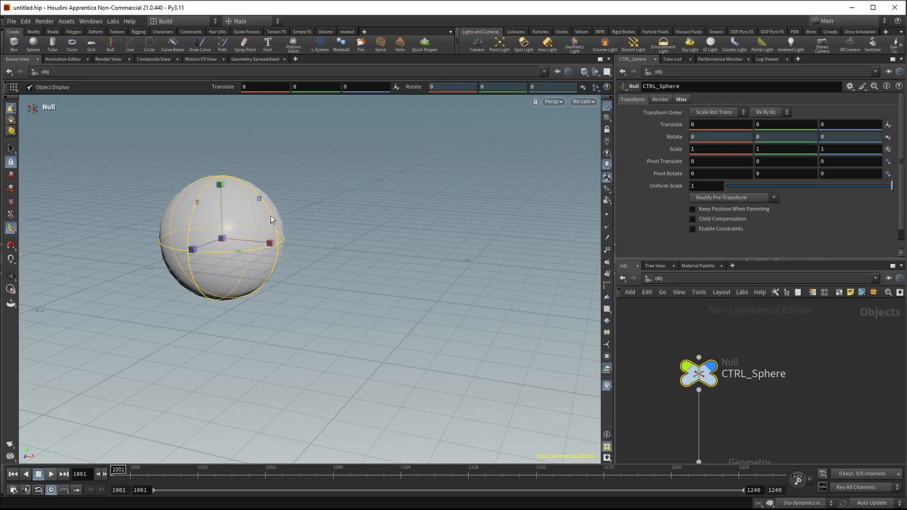
Undo a trial move of CTRL_Sphere and lock its Scale and Uniform Scale parameters
mouse_move(271, 219)
left_mouse_down()
mouse_move(276, 257)
mouse_move(259, 206)
mouse_move(271, 233)
mouse_move(273, 211)
left_mouse_up()
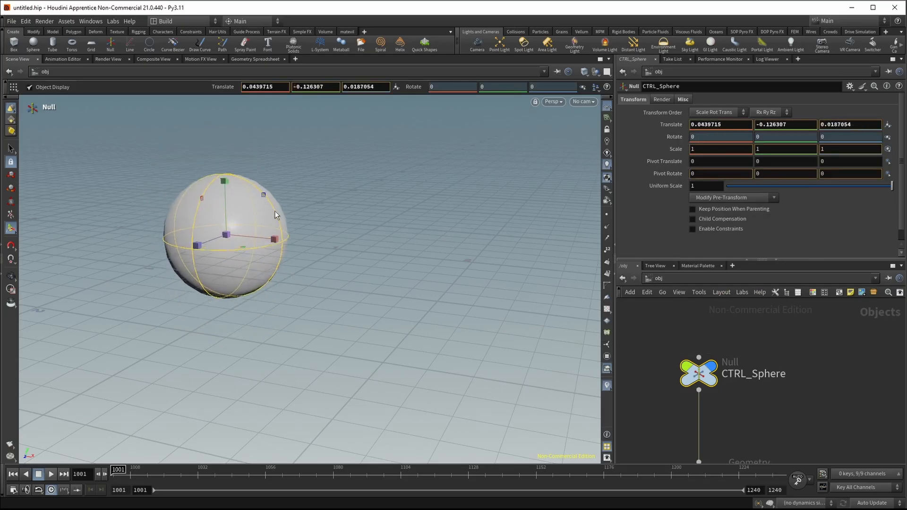
key("ctrl+z")
right_click(672, 149)
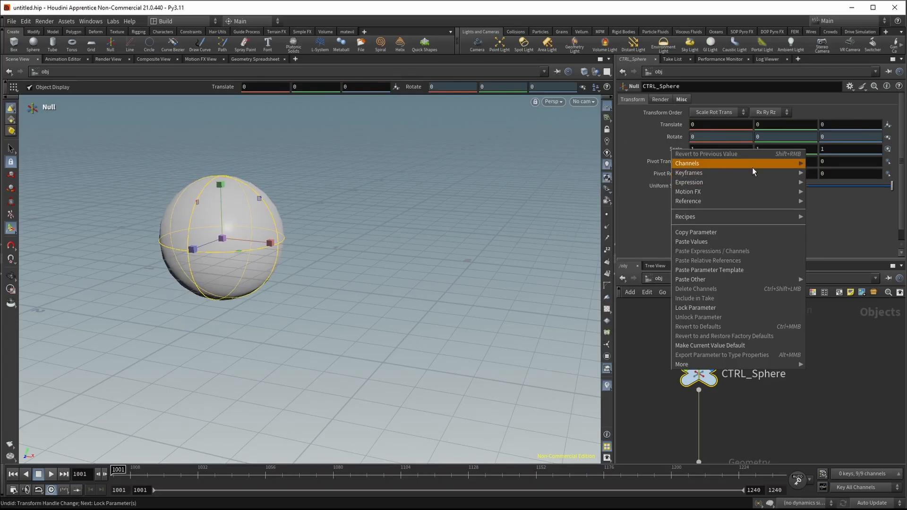
left_click(755, 308)
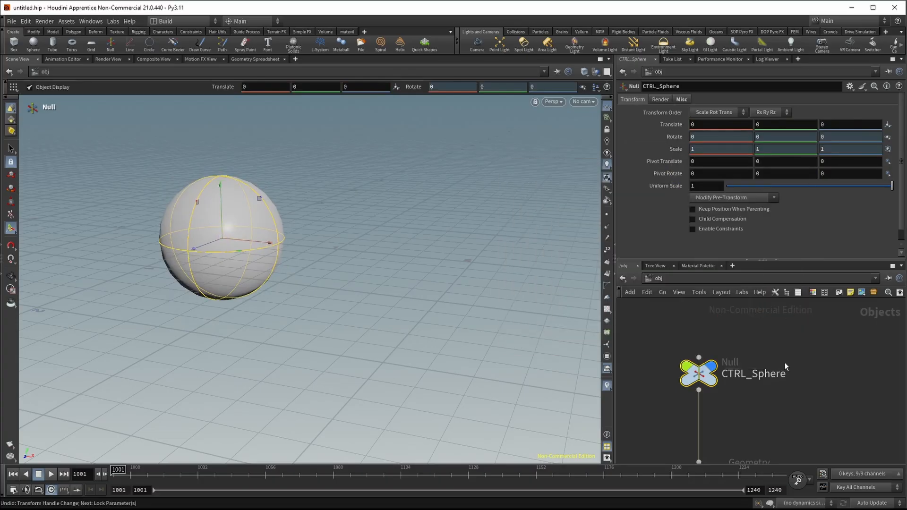
right_click(656, 188)
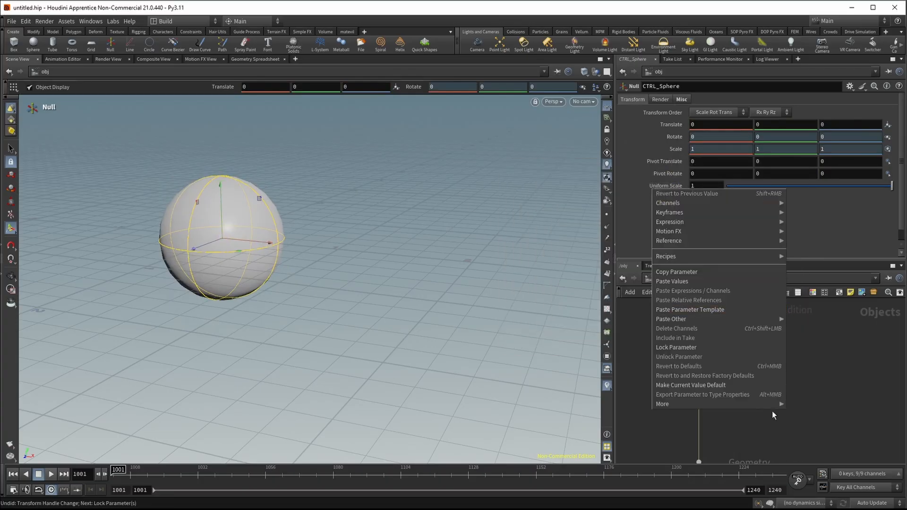
left_click(688, 348)
key("Escape")
Move CTRL_Sphere straight up along the Y axis to about 0.513
left_click_drag(356, 194, 366, 283)
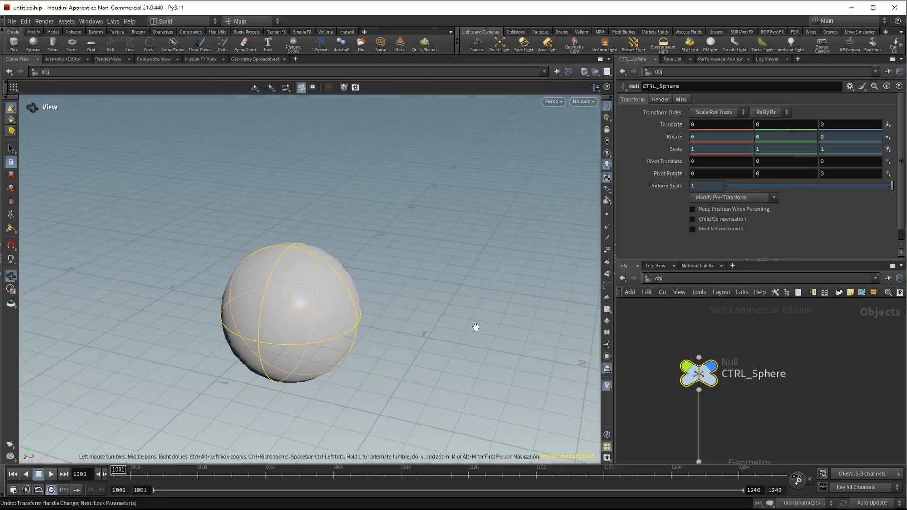
left_click_drag(475, 327, 415, 297)
key("Return")
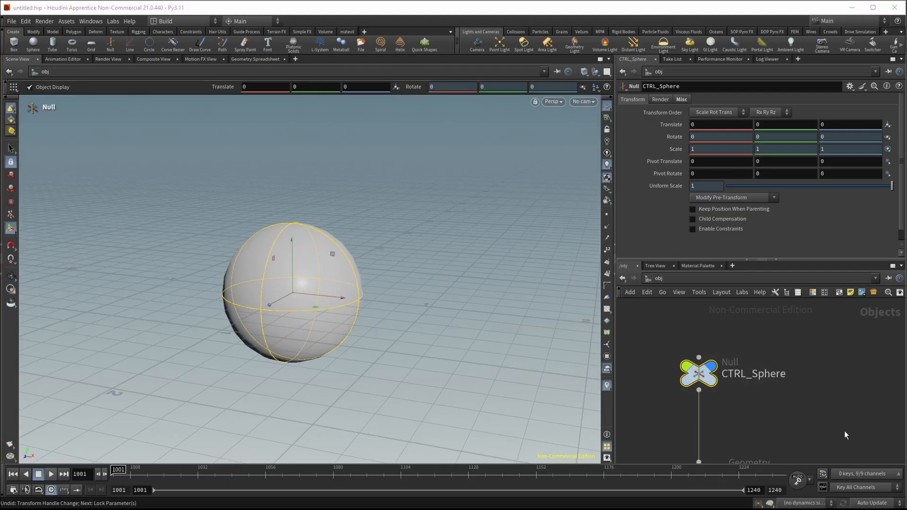
middle_click_drag(752, 413, 778, 407)
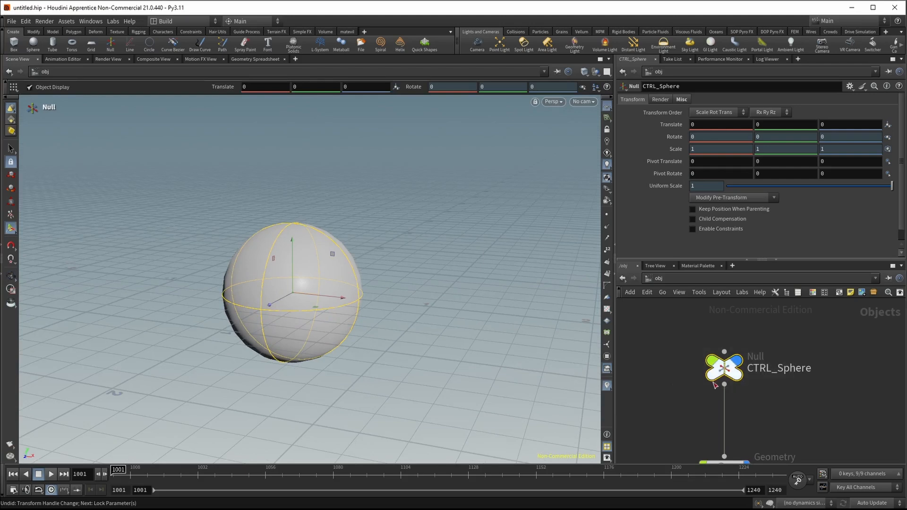
left_click_drag(287, 267, 295, 192)
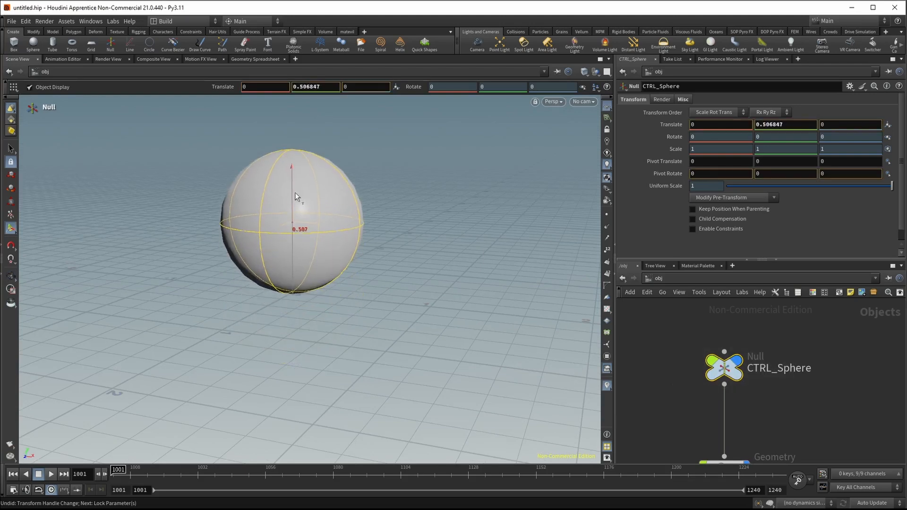
key("Escape")
left_click_drag(326, 217, 398, 285)
key("Return")
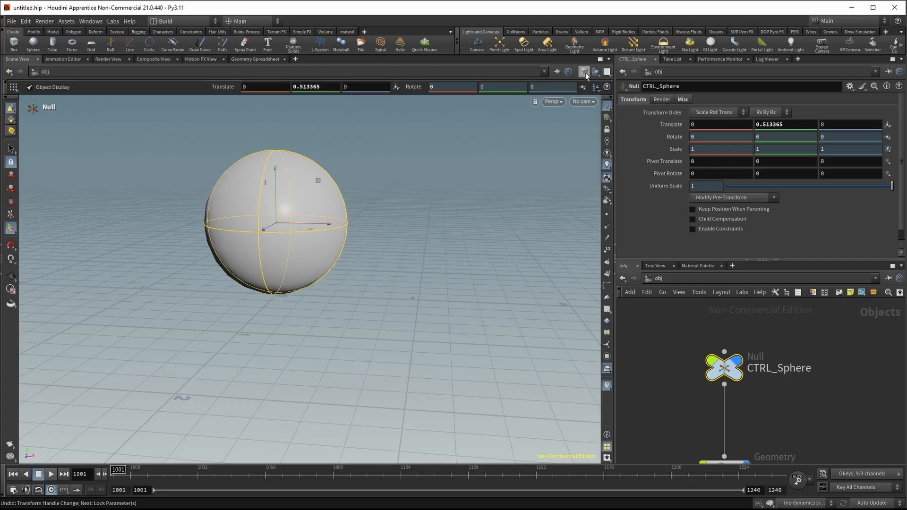
Switch the viewport to a four-view layout and examine the sphere's base against the ground line in the Front view
left_click(607, 72)
left_click(641, 93)
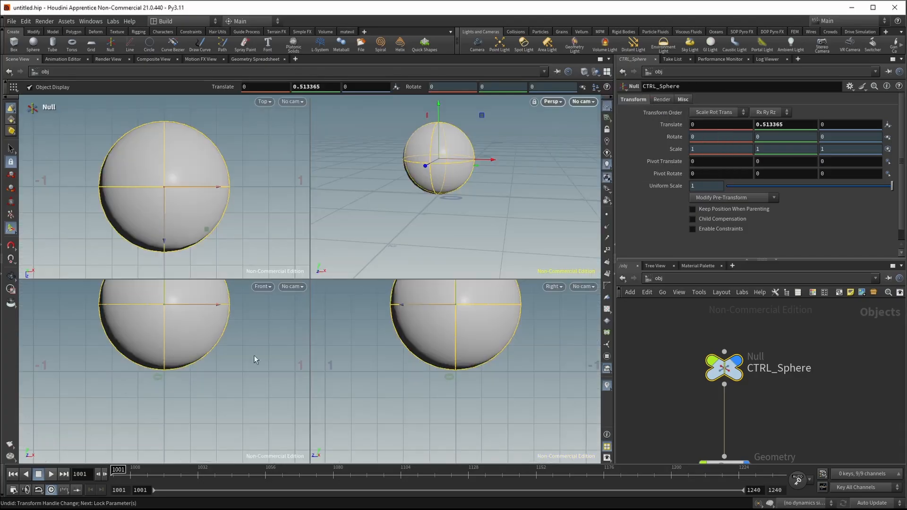
key("Escape")
left_click_drag(255, 360, 242, 397)
middle_click_drag(242, 397, 275, 383)
right_click_drag(153, 416, 245, 400)
middle_click_drag(244, 399, 167, 418)
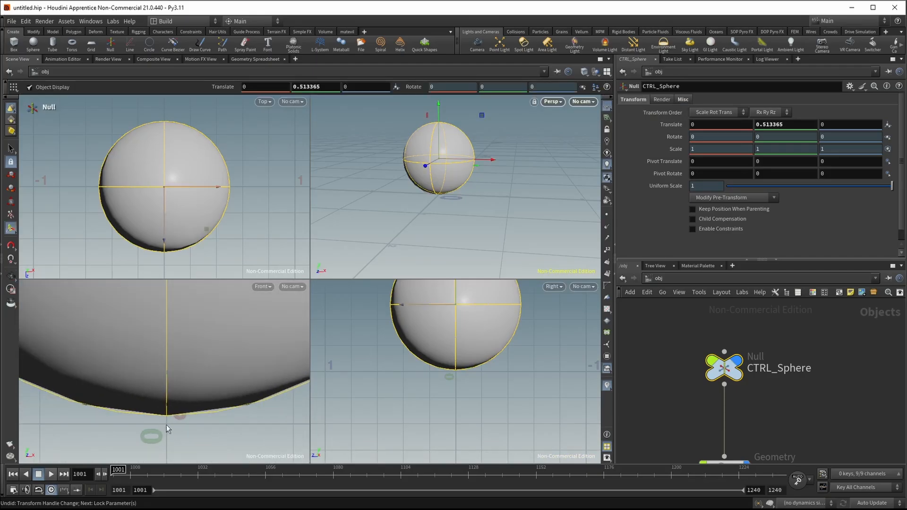
middle_click_drag(172, 358, 164, 398)
scroll(200, 386, "down", 5)
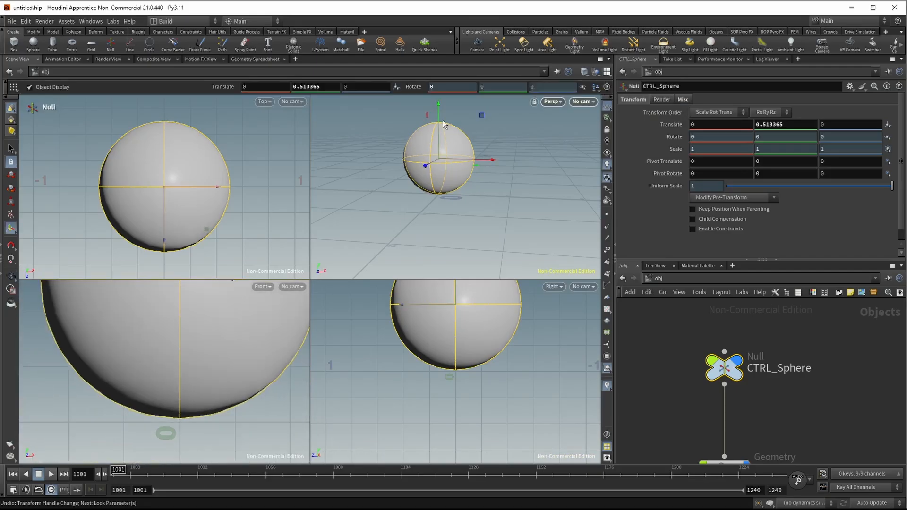
Lower CTRL_Sphere slightly along Y and set its Y translation to exactly 0.5
left_click_drag(438, 119, 439, 124)
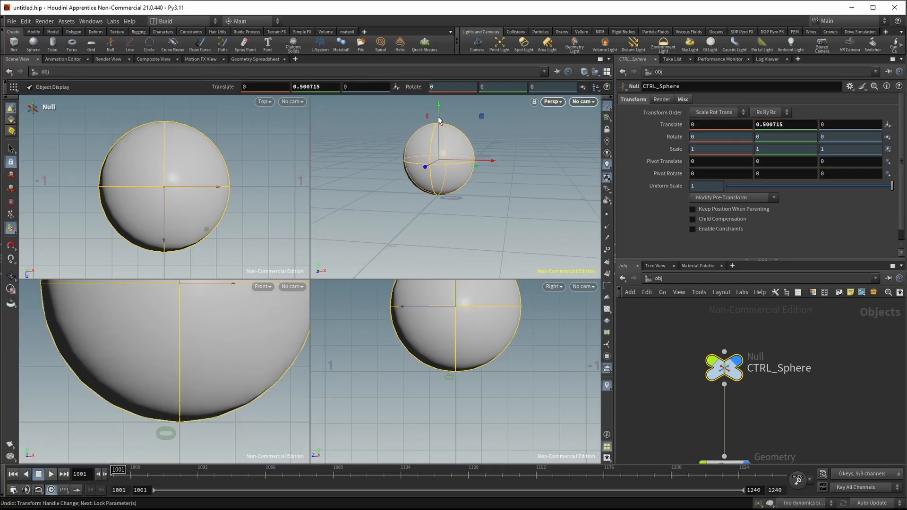
left_click(763, 124)
type("0.5")
key("Return")
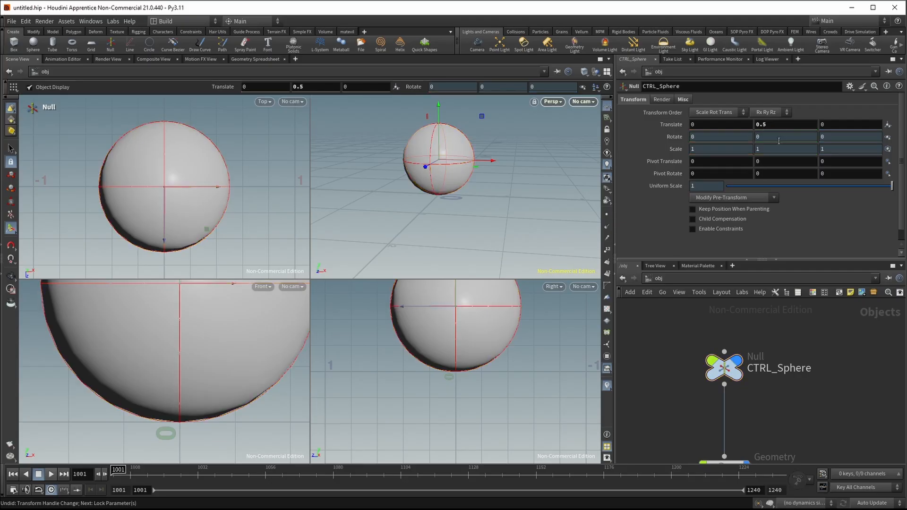
Add a Grid object to the network and place its node beside sphere1
key("space")
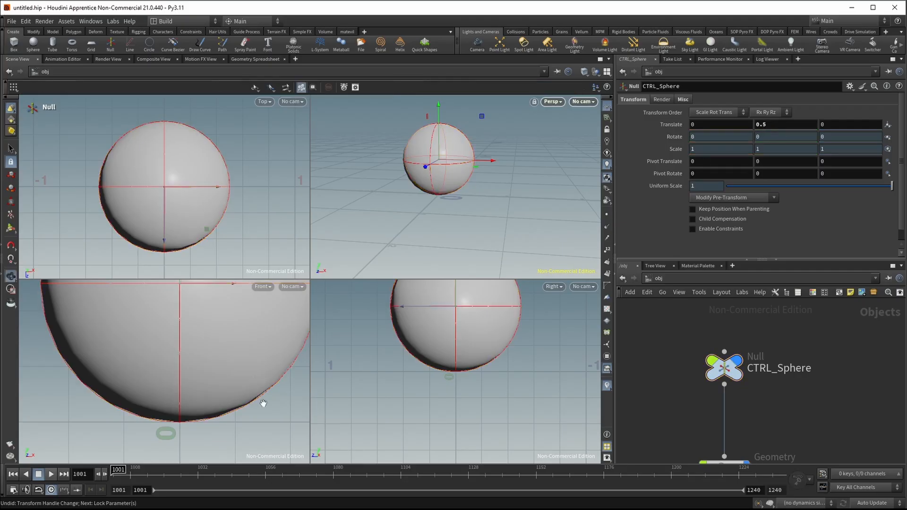
middle_click_drag(303, 381, 190, 381)
scroll(222, 383, "down", 8)
middle_click_drag(265, 392, 93, 399)
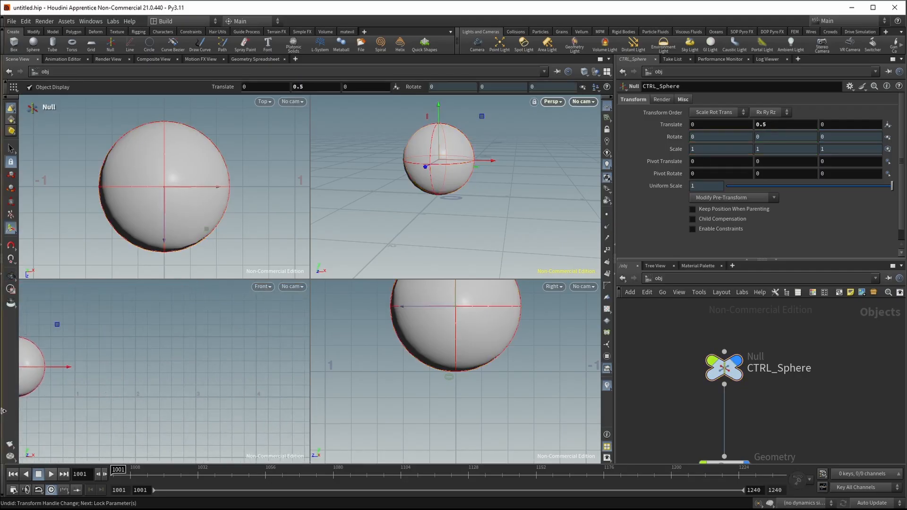
middle_click_drag(839, 383, 760, 317)
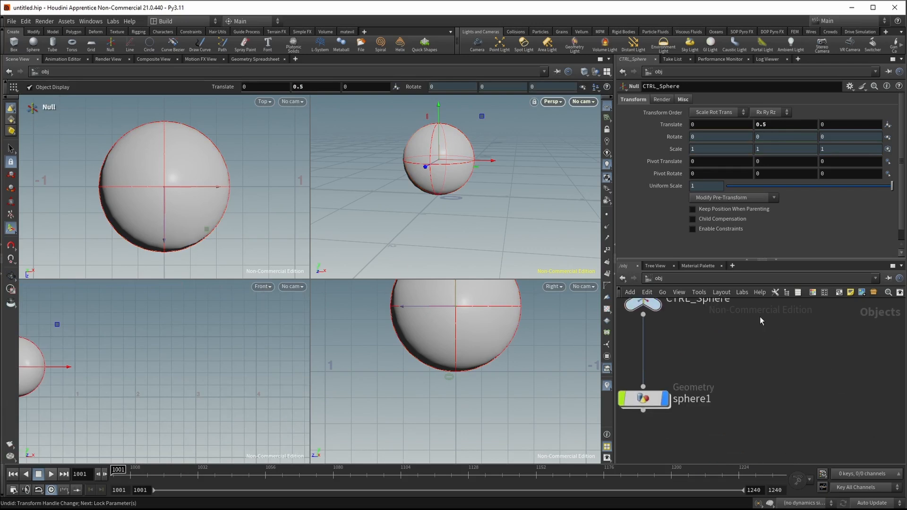
scroll(791, 364, "down", 6)
middle_click_drag(805, 366, 753, 364)
key("Tab")
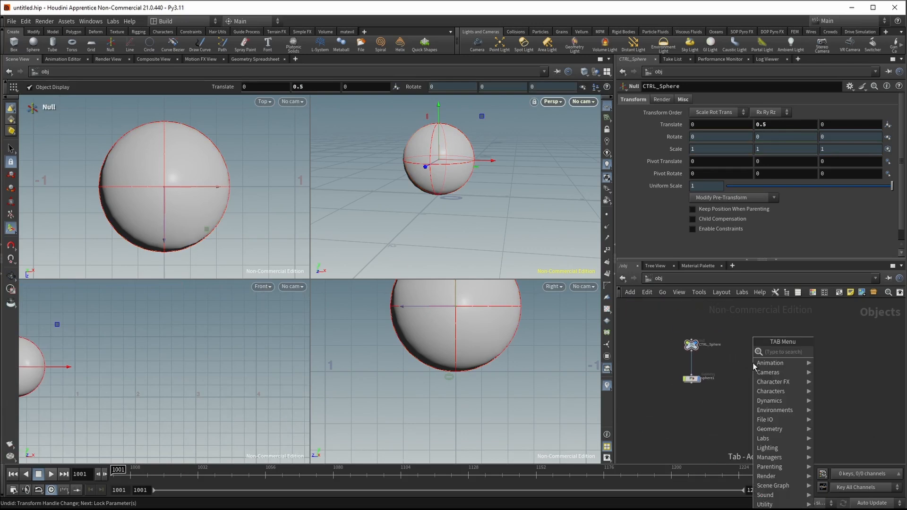
type("gr")
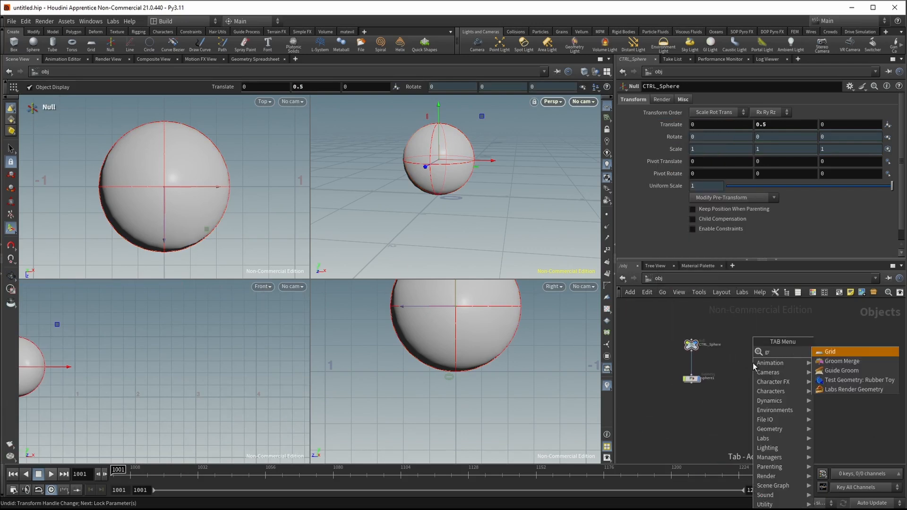
key("Return")
left_click(752, 362)
left_click_drag(753, 363, 826, 379)
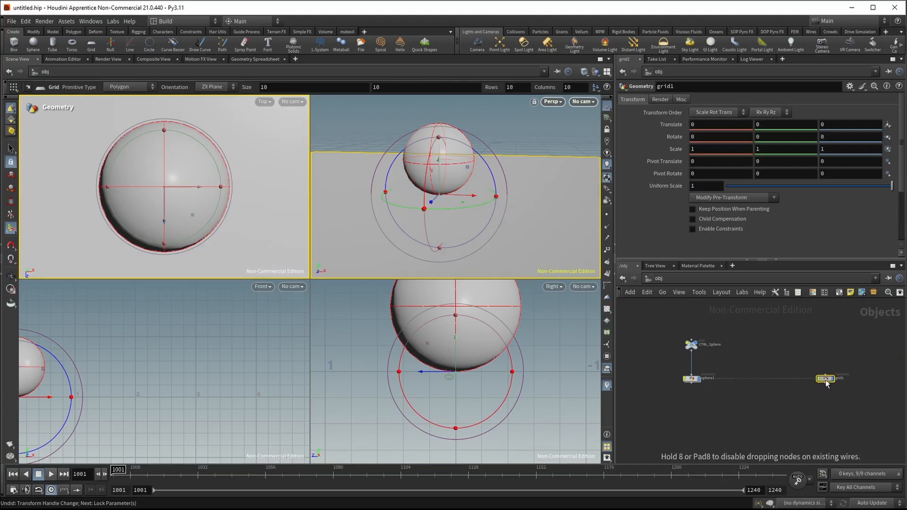
Try a uniform scale of 4 on the grid1 object
right_click_drag(531, 119, 534, 156, "alt")
left_click_drag(534, 156, 544, 161, "alt")
right_click_drag(544, 161, 463, 194, "alt")
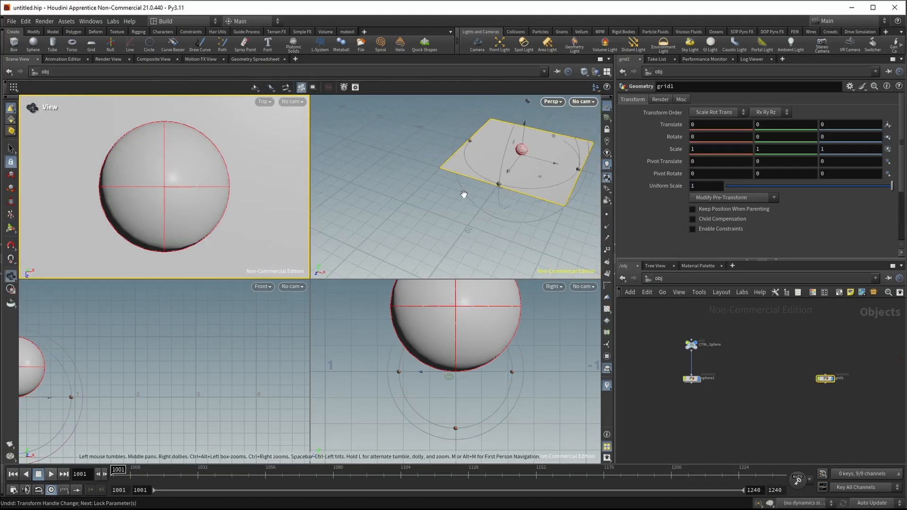
middle_click_drag(536, 195, 478, 200, "alt")
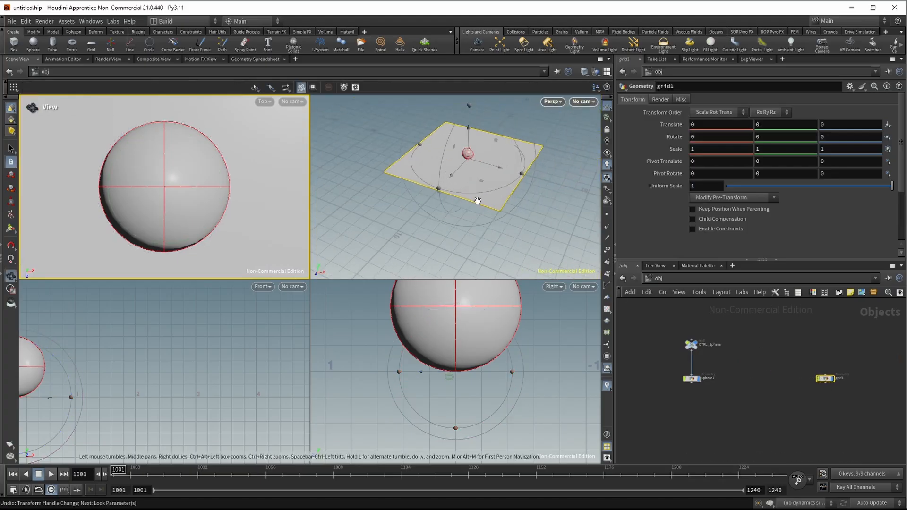
left_click(708, 185)
type("4")
key("Return")
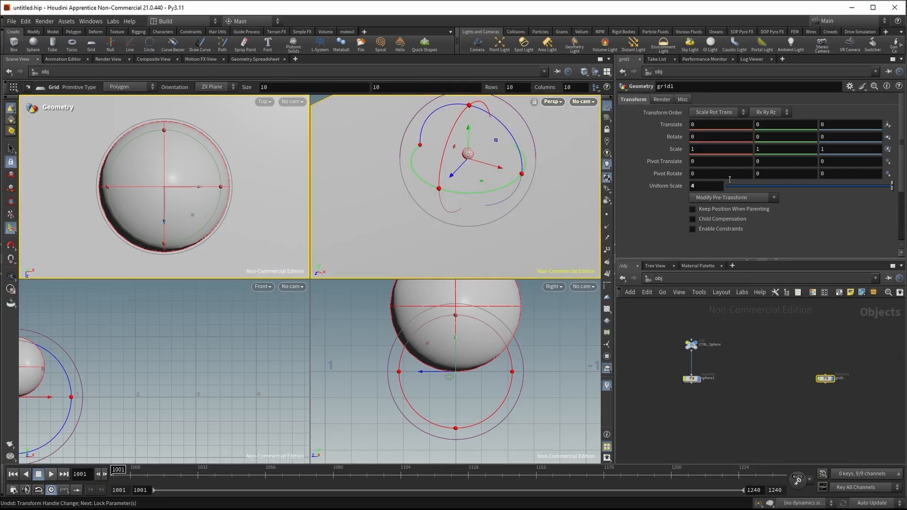
Set the uniform scale of grid1 to 2
left_click_drag(706, 188, 651, 185)
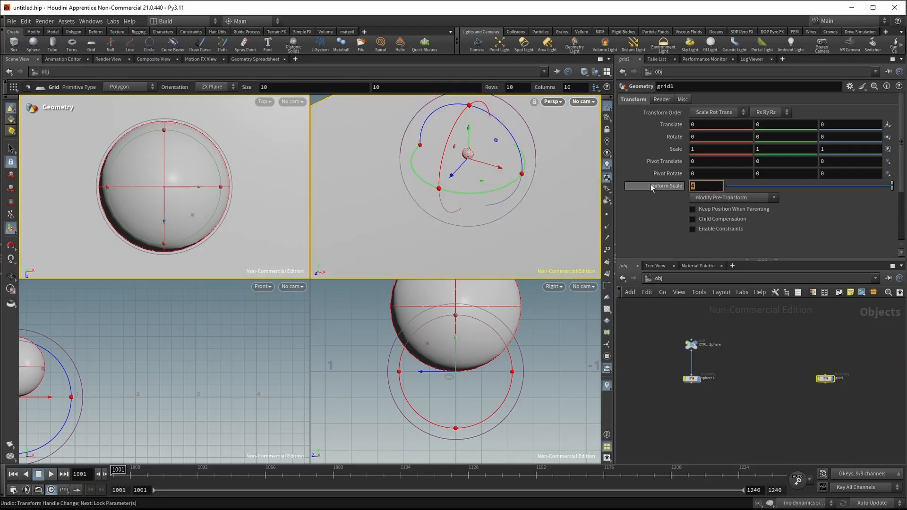
type("2")
key("Return")
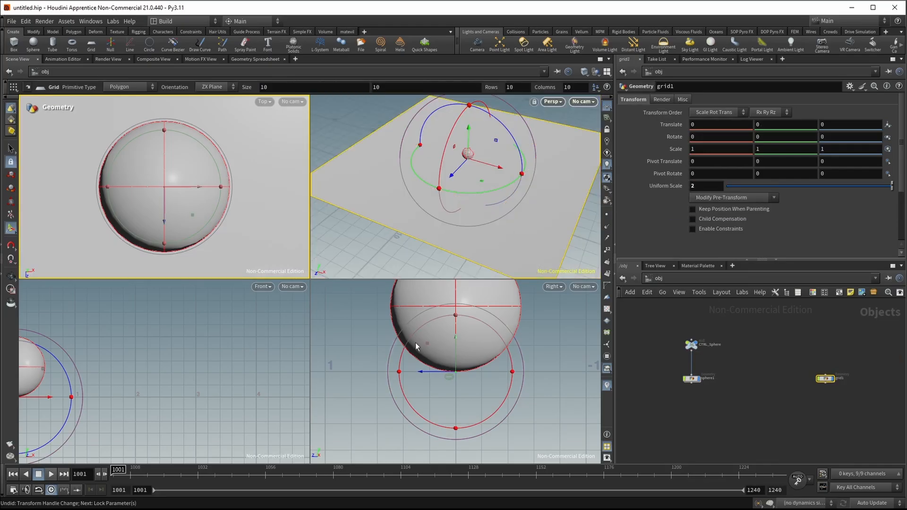
left_click_drag(499, 172, 518, 165, "alt")
right_click_drag(518, 166, 568, 156, "alt")
middle_click_drag(401, 241, 461, 196, "alt")
left_click_drag(462, 196, 462, 188, "alt")
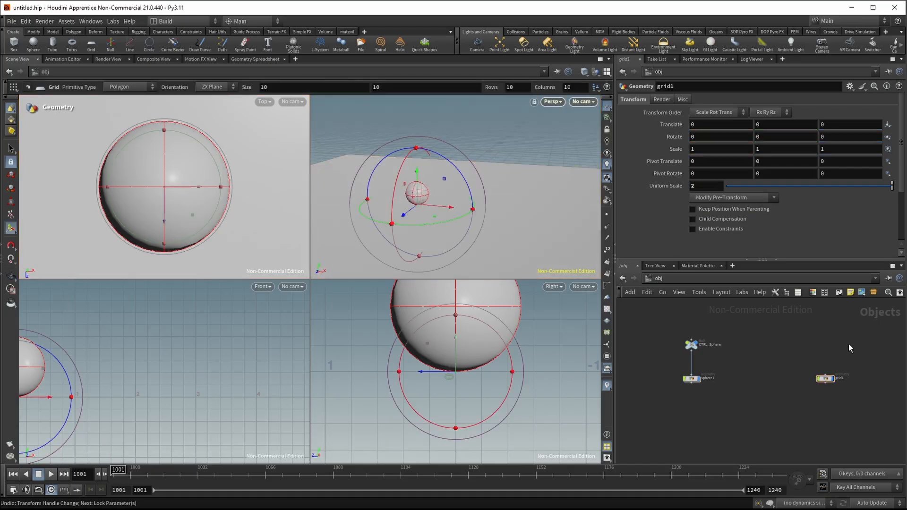
Move the grid1 node a little closer to sphere1 and rename it Ground
middle_click_drag(825, 425, 764, 407)
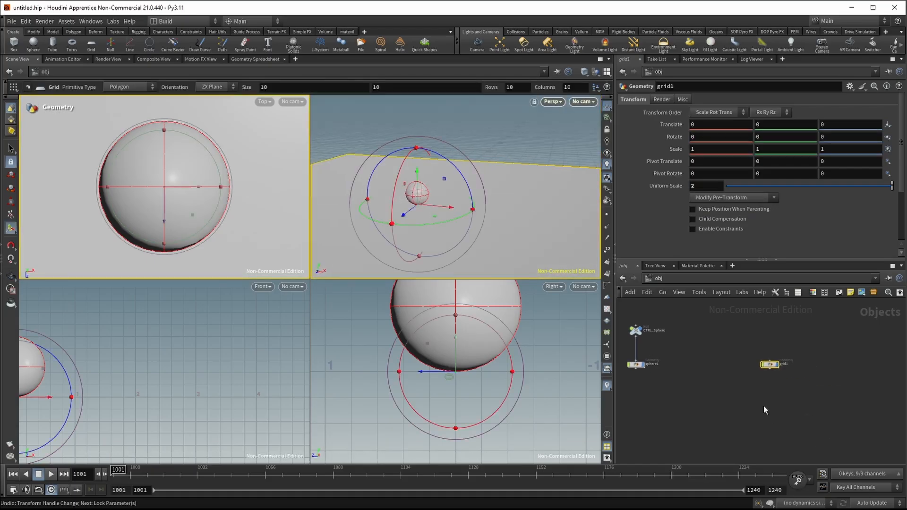
left_click_drag(771, 365, 747, 364)
left_click(760, 364)
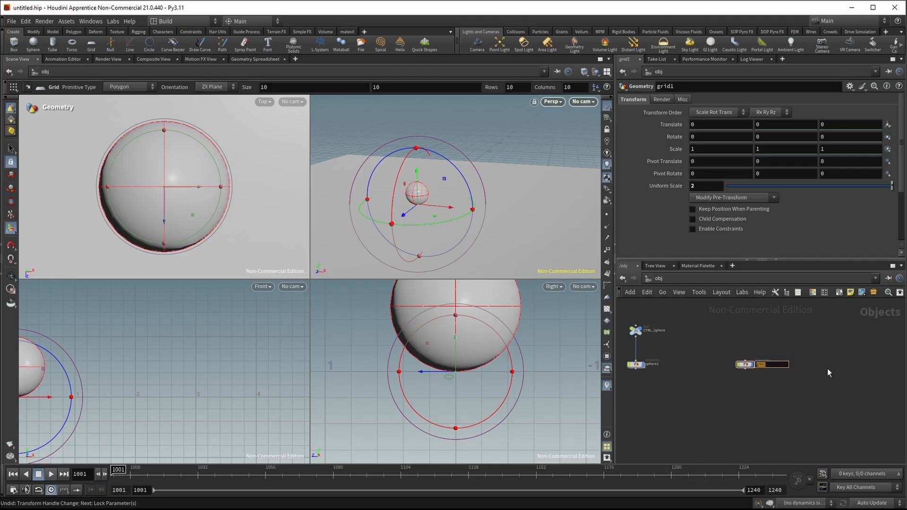
type("Ground")
key("Return")
scroll(811, 377, "down", 5)
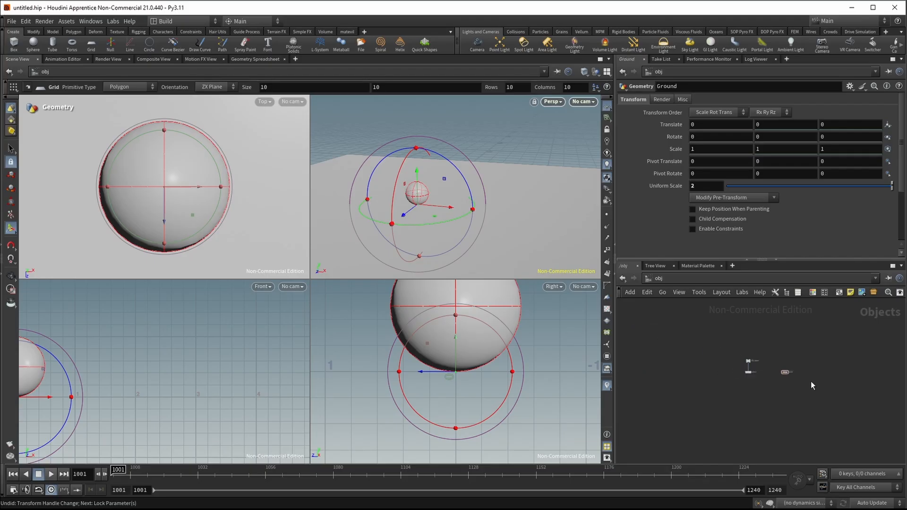
scroll(784, 372, "up", 8)
scroll(785, 376, "down", 4)
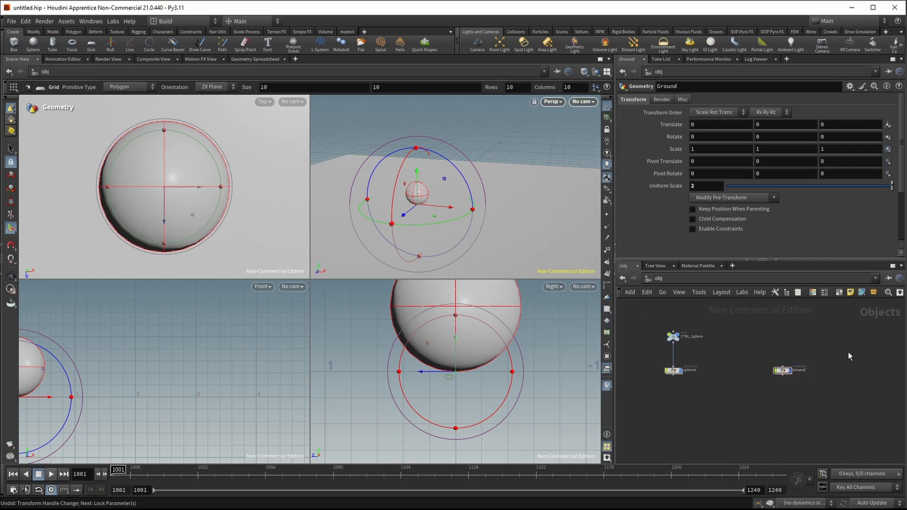
Enclose the Ground node in its own network box
left_click_drag(848, 352, 742, 415)
middle_click_drag(763, 421, 746, 458)
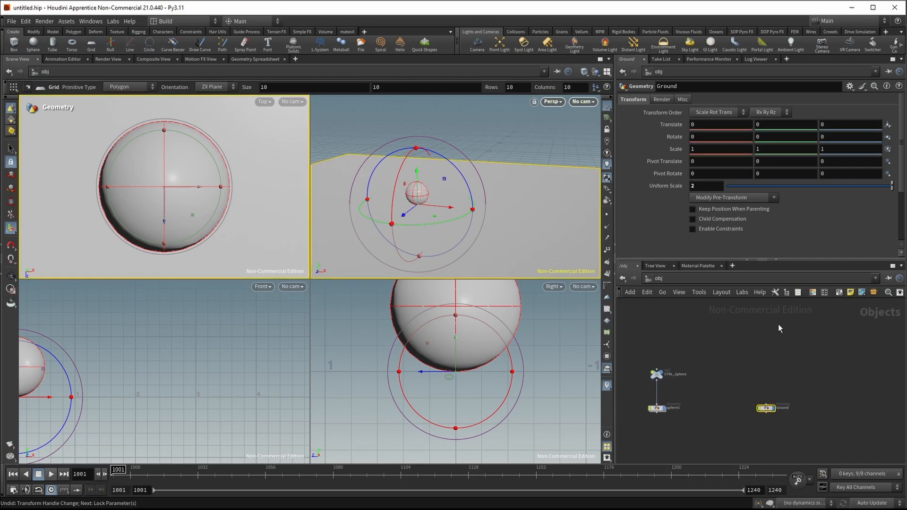
left_click(839, 293)
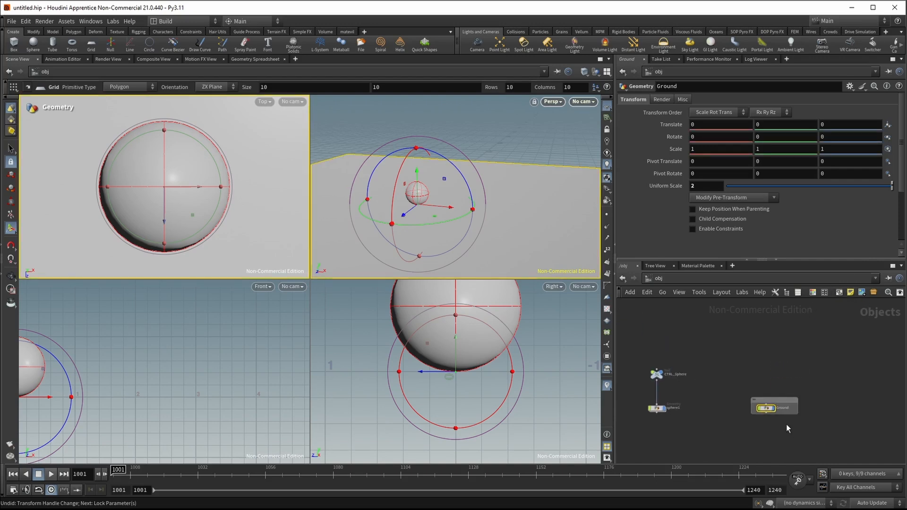
scroll(785, 424, "down", 3)
scroll(711, 424, "up", 3)
Enclose the CTRL_Sphere and sphere1 nodes together in a second network box
left_click_drag(800, 348, 723, 425)
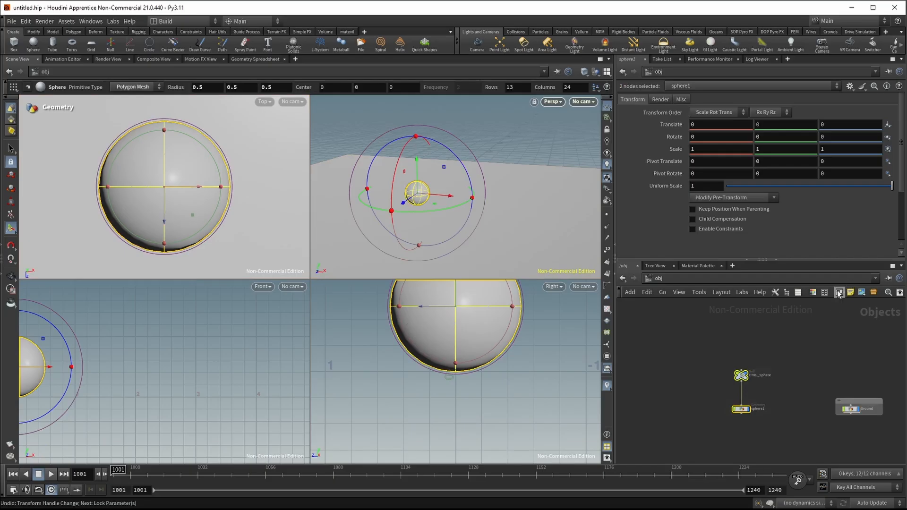
left_click(840, 293)
scroll(779, 402, "down", 1)
scroll(775, 397, "up", 5)
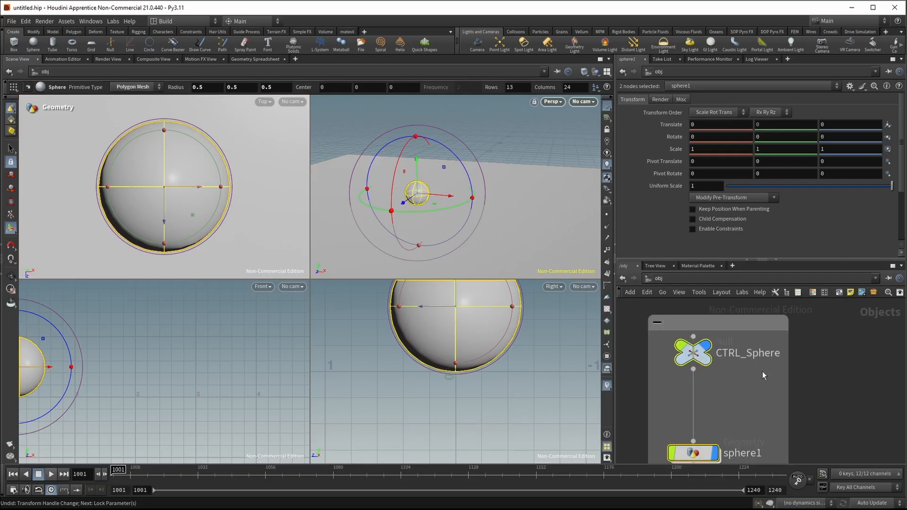
left_click(719, 324)
right_click(750, 319)
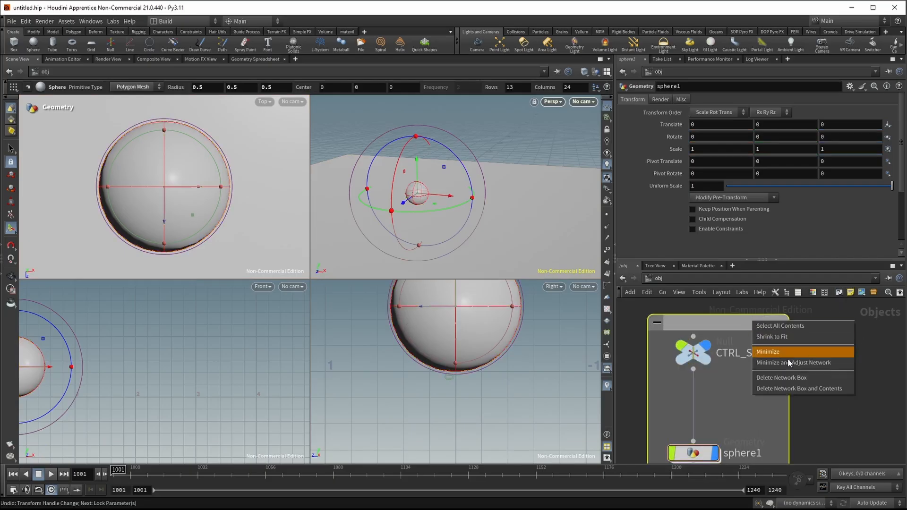
left_click(719, 398)
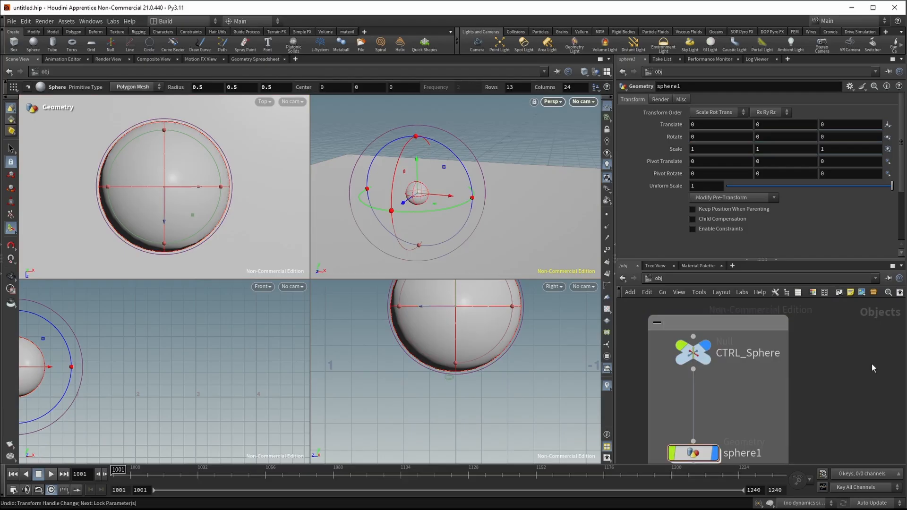
Open the network colour palette and colour the network box around CTRL_Sphere and sphere1 dark teal
key("c")
left_click(789, 333)
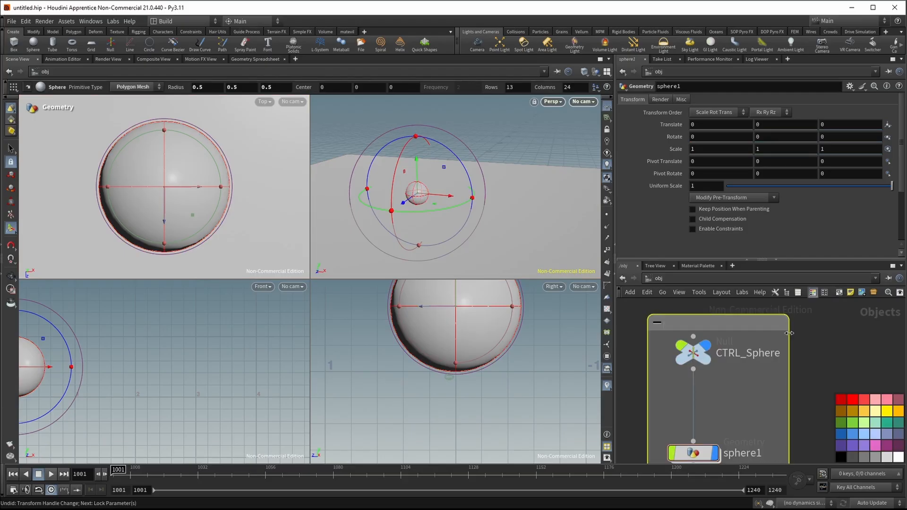
left_click(889, 413)
left_click(898, 411)
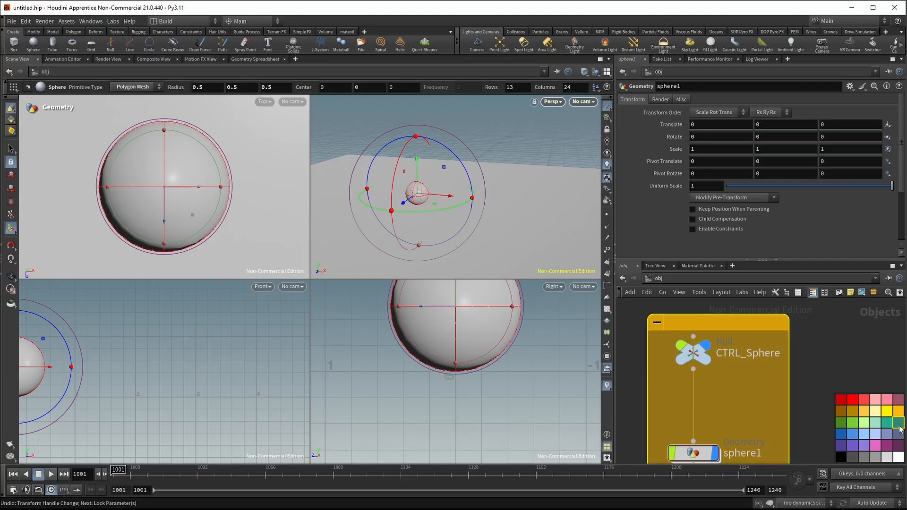
left_click(898, 422)
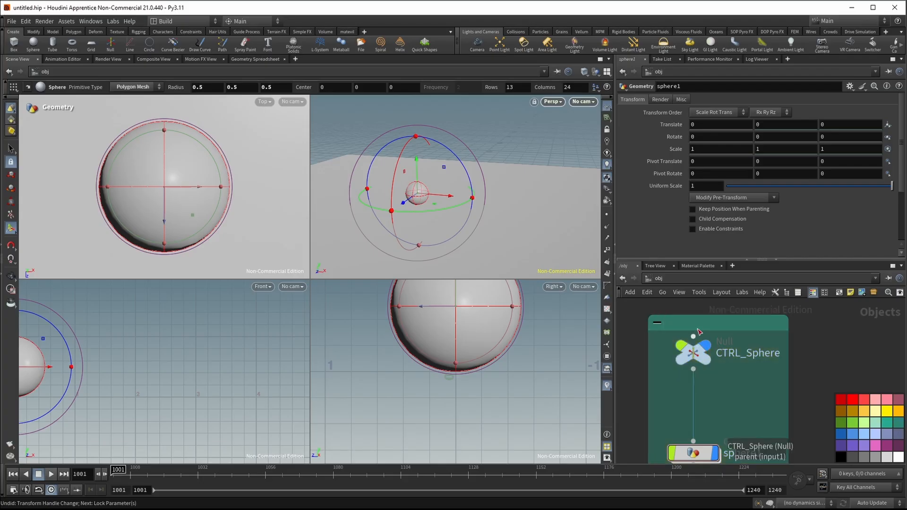
left_click(727, 322)
scroll(772, 398, "down", 3)
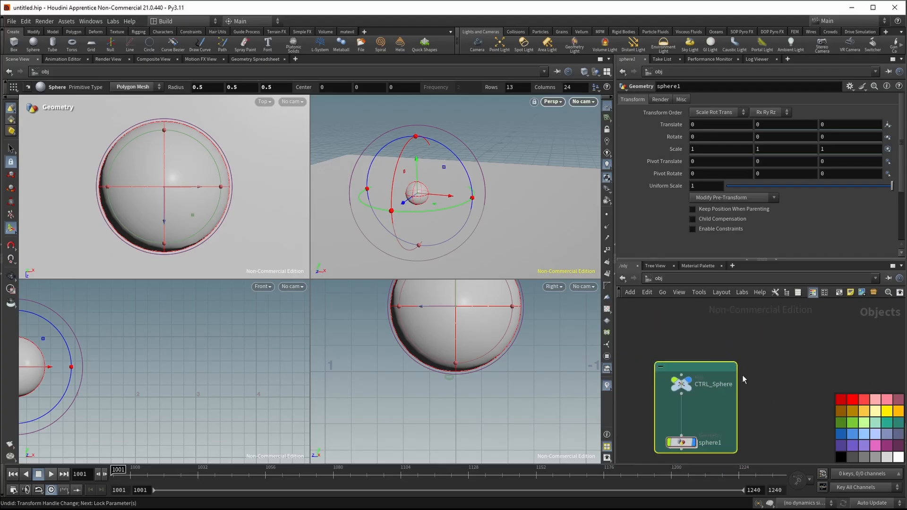
Enlarge the teal network box upward and widen it to make room above and beside its nodes
left_click_drag(705, 362, 707, 278)
middle_click_drag(797, 410, 776, 447)
left_click_drag(717, 390, 794, 394)
left_click(843, 356)
Colour the network box around the Ground node dark gold
middle_click_drag(824, 382, 750, 350)
left_click(765, 400)
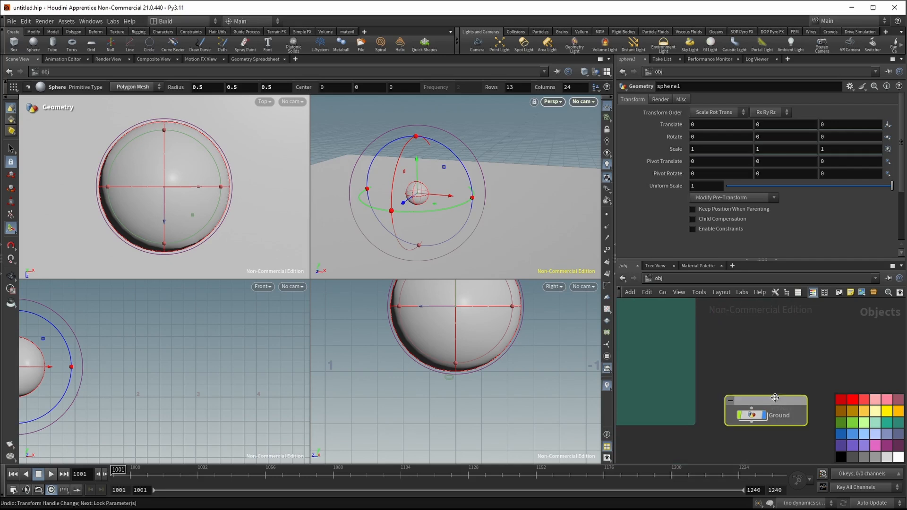
left_click(898, 412)
left_click(856, 411)
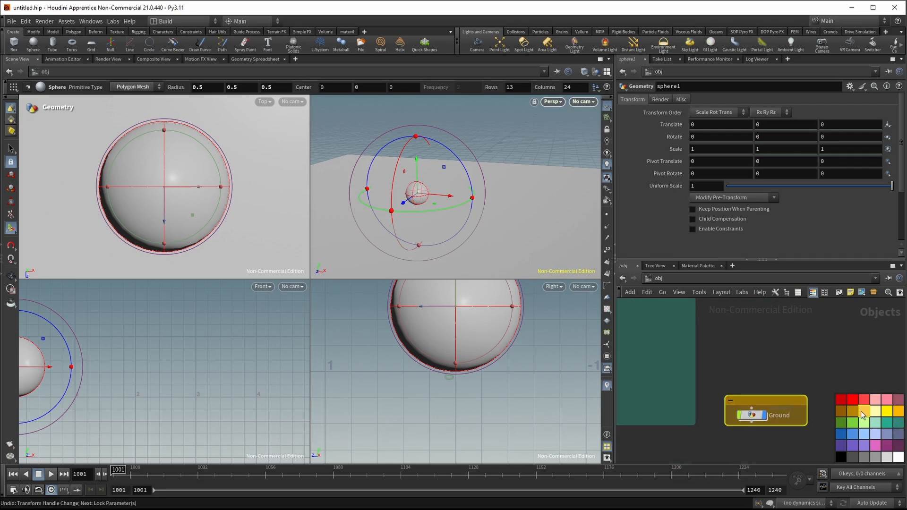
left_click(860, 410)
left_click(855, 411)
left_click(642, 336)
Title the network box around the Ground node GROUND
middle_click_drag(664, 299, 695, 338)
middle_click_drag(756, 376, 658, 343)
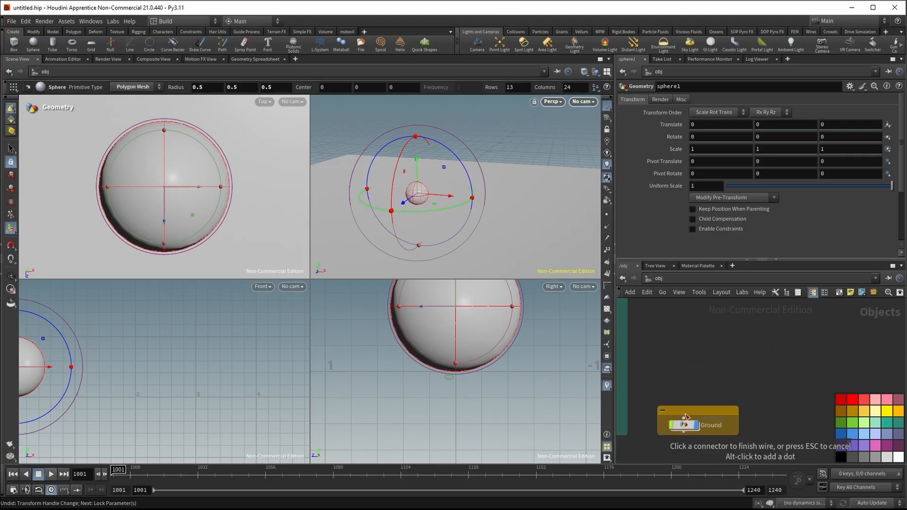
double_click(684, 410)
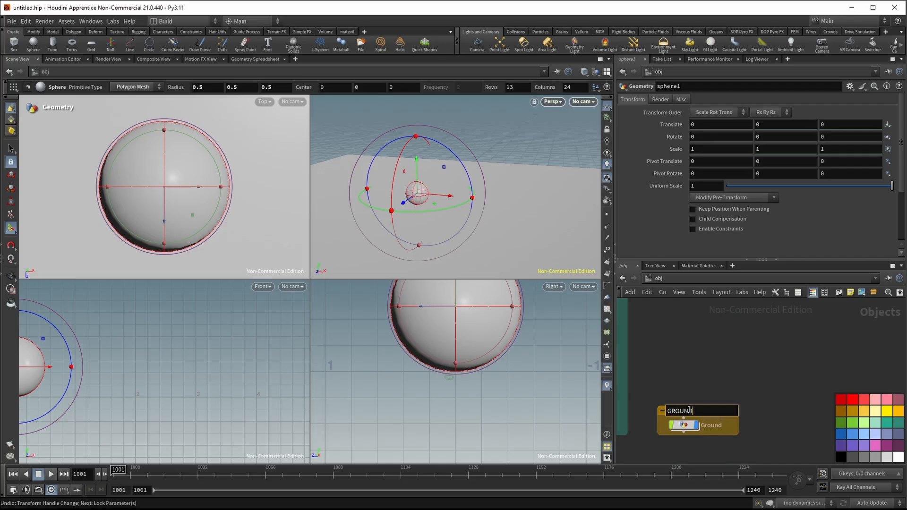
key("Return")
Add a sticky note inside the teal network box above CTRL_Sphere with the text ANIMATION OBJECT
middle_click_drag(690, 354, 824, 444)
middle_click_drag(792, 349, 824, 360)
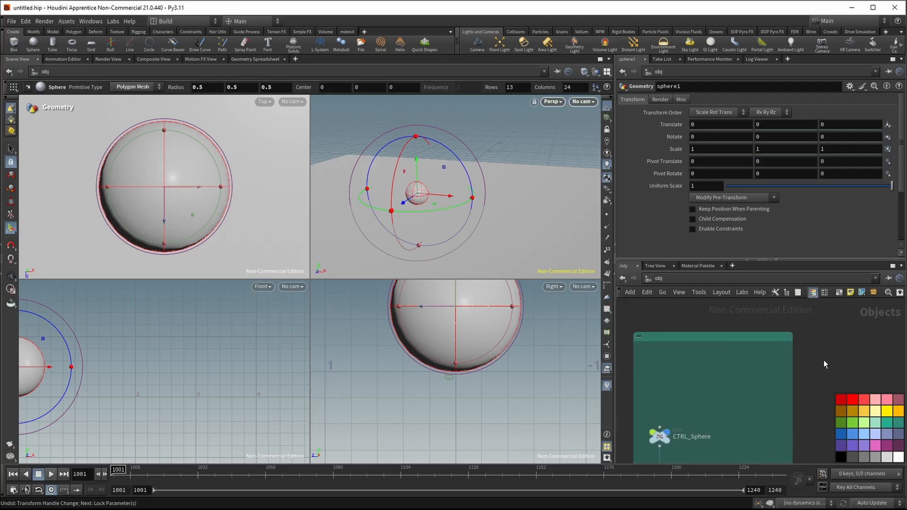
left_click(850, 292)
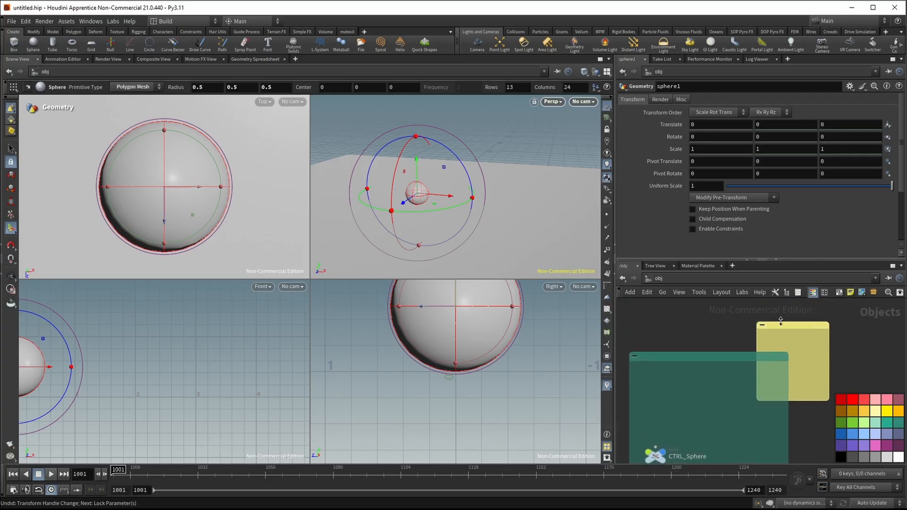
left_click_drag(776, 327, 670, 369)
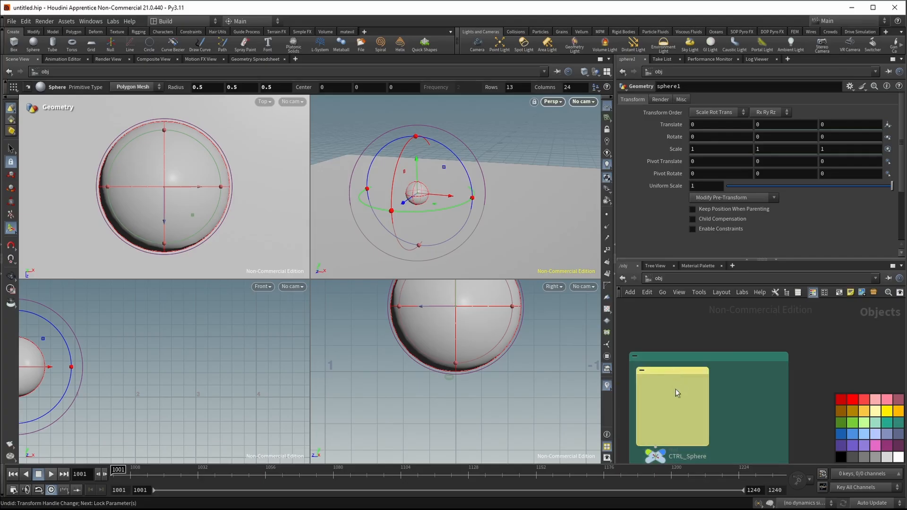
left_click(675, 389)
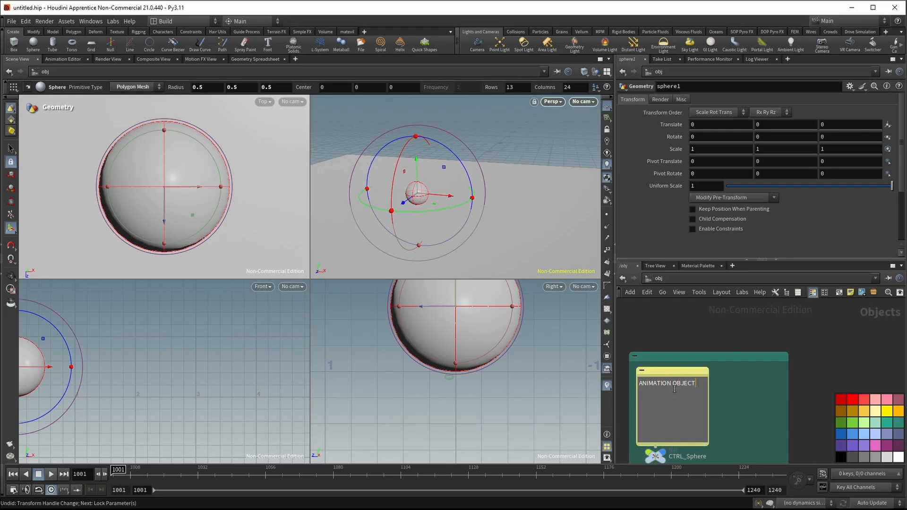
type("ANIMATION OBJECT")
Reshape the ANIMATION OBJECT note into a wider, shorter strip and increase its text size
left_click_drag(709, 394, 788, 395)
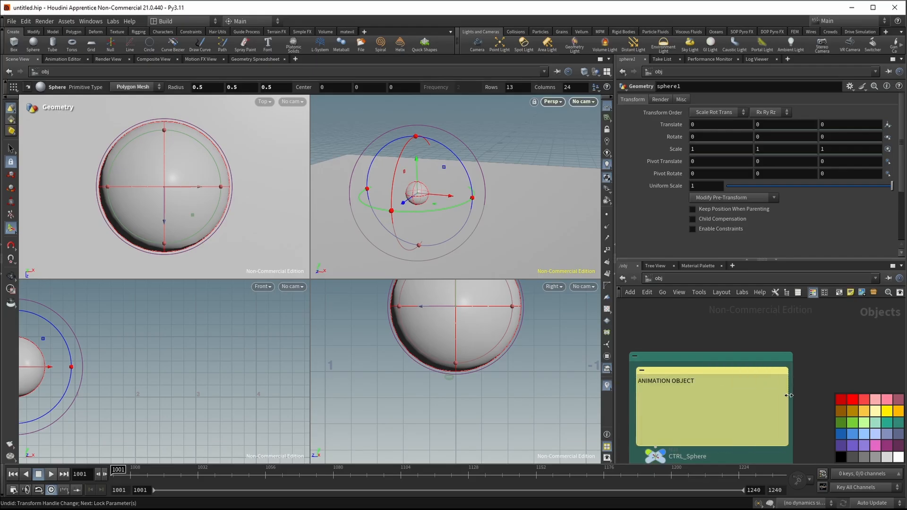
left_click_drag(754, 447, 753, 405)
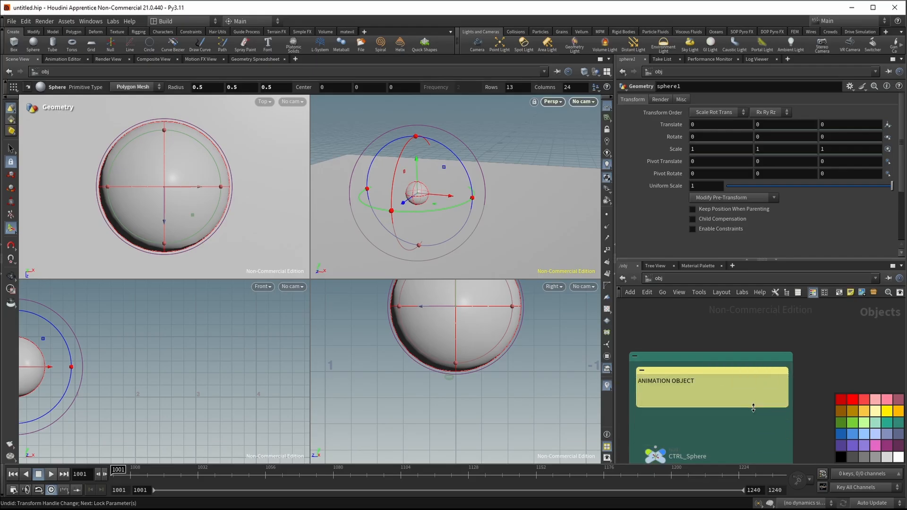
right_click(689, 374)
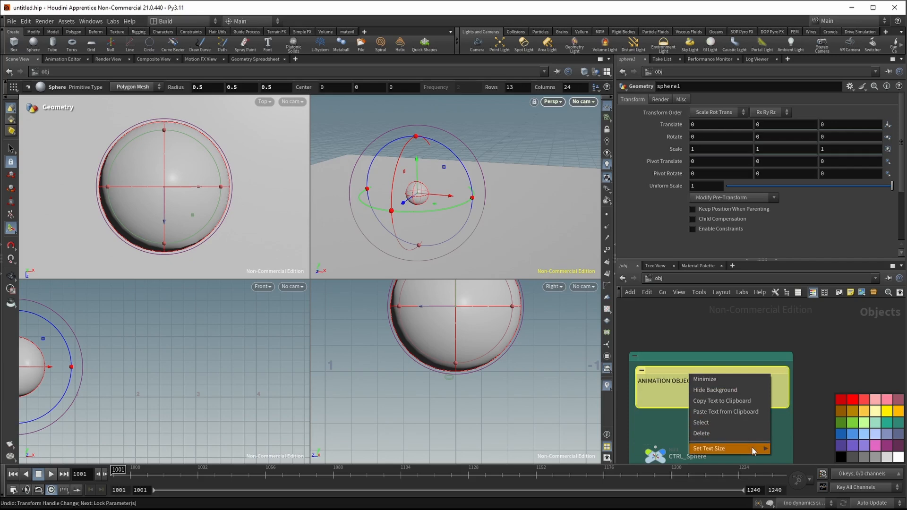
mouse_move(751, 448)
left_click(792, 459)
Narrow the ANIMATION OBJECT note to fit its text and position it just above CTRL_Sphere
scroll(693, 387, "down", 5)
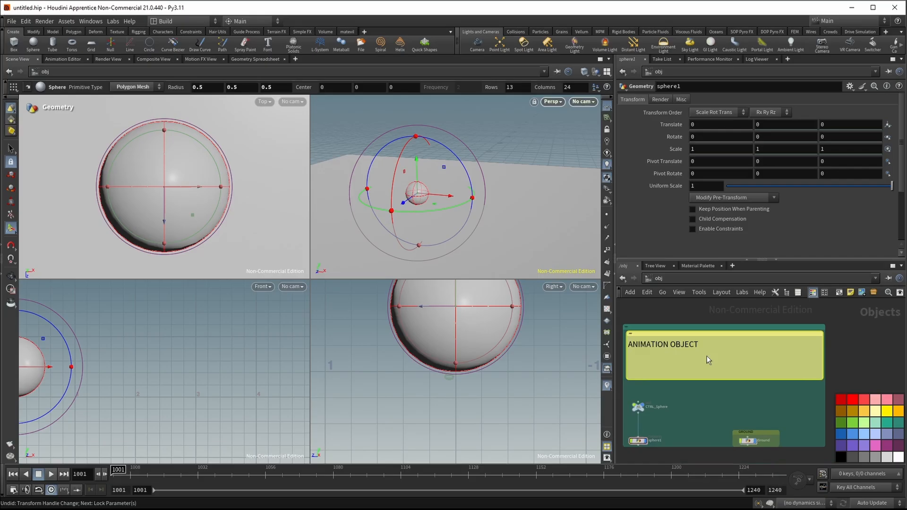
left_click_drag(824, 368, 681, 354)
left_click_drag(662, 335, 662, 369)
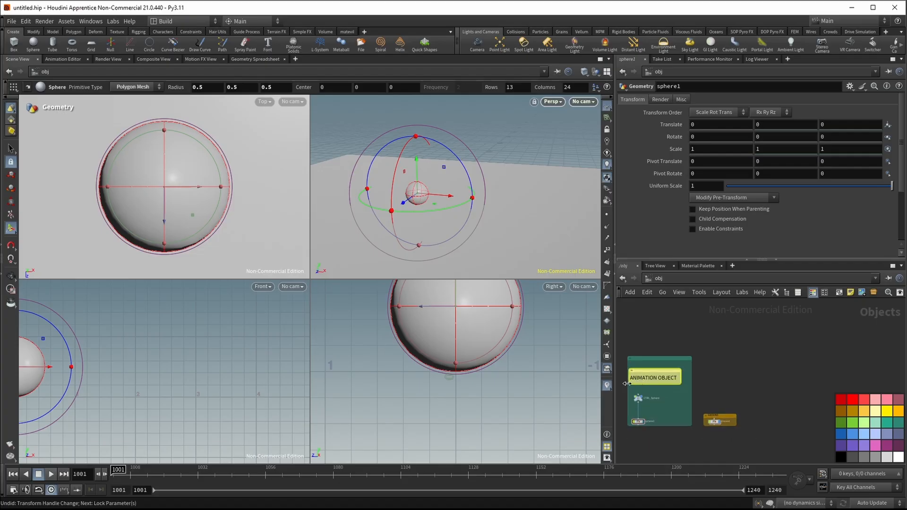
Hide the background of the ANIMATION OBJECT note
scroll(640, 381, "up", 3)
right_click(690, 352)
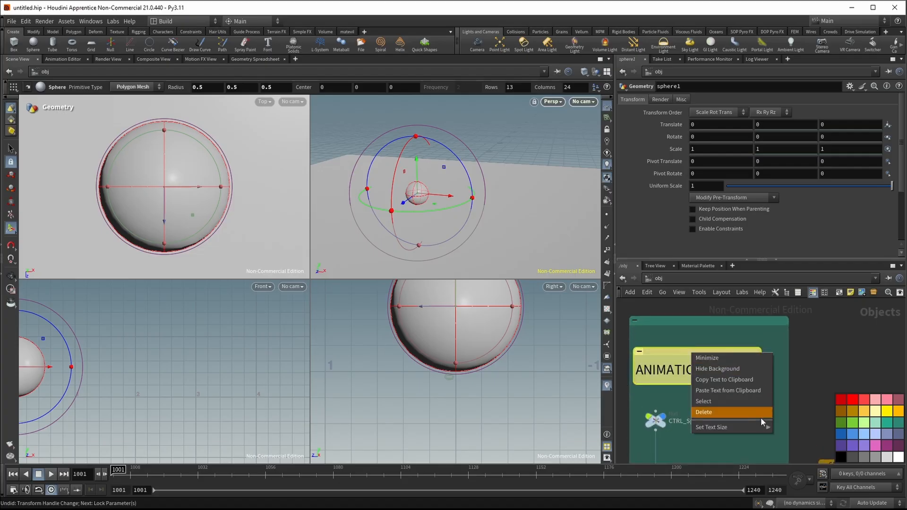
left_click(731, 369)
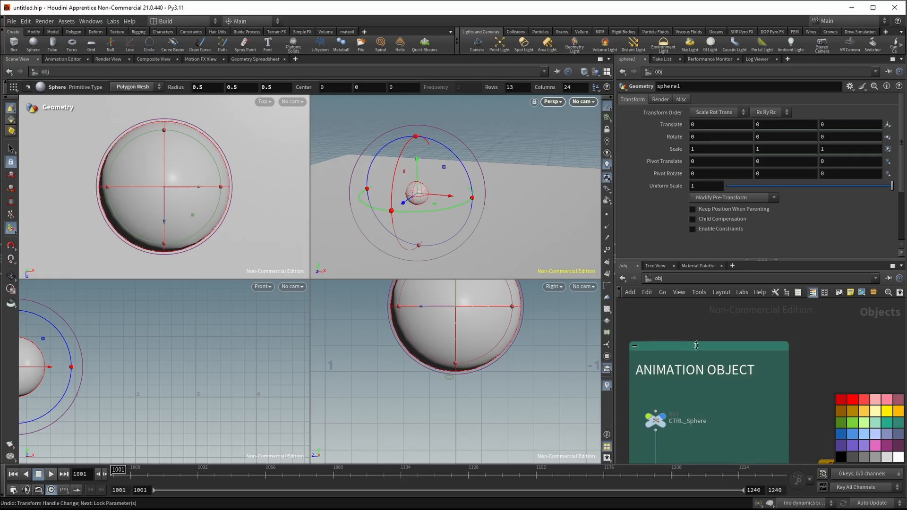
Hide the colour palette in the network view and frame the ANIMATION OBJECT and GROUND boxes
scroll(727, 335, "down", 3)
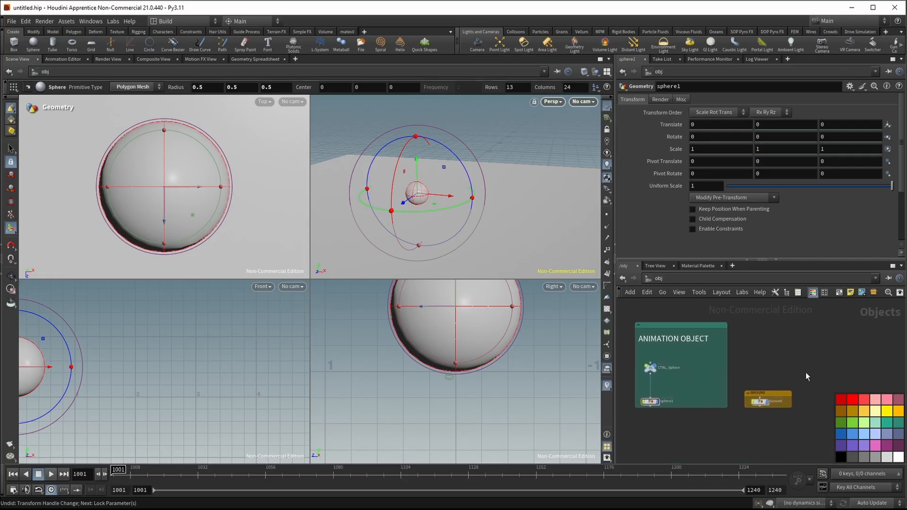
key("c")
key("h")
scroll(766, 350, "down", 3)
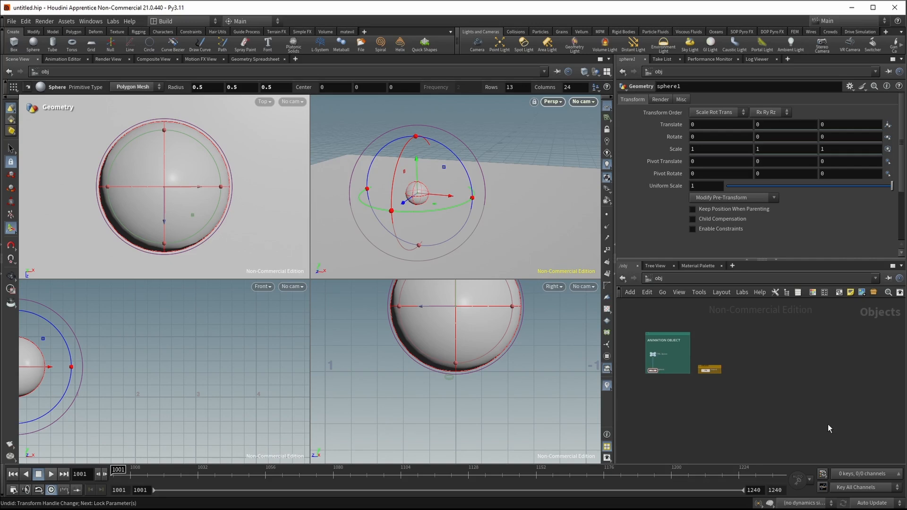
key("h")
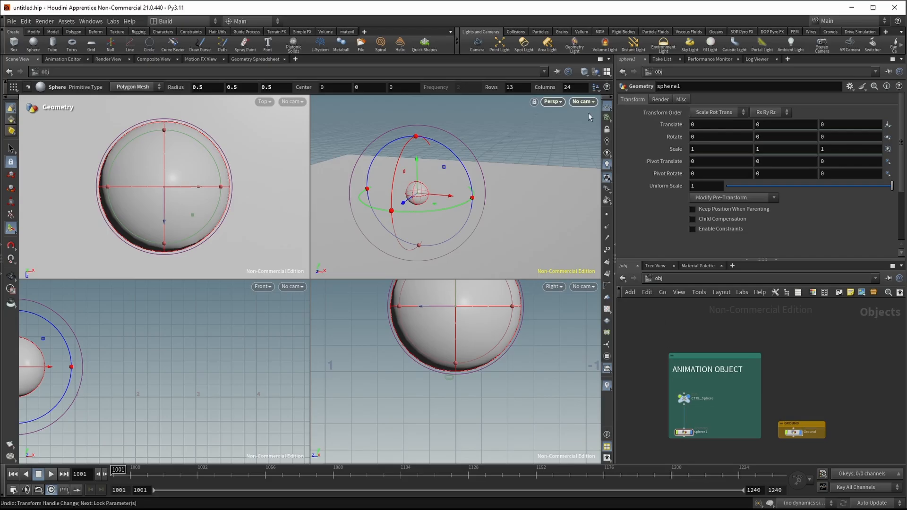
scroll(679, 407, "down", 3)
scroll(739, 371, "up", 5)
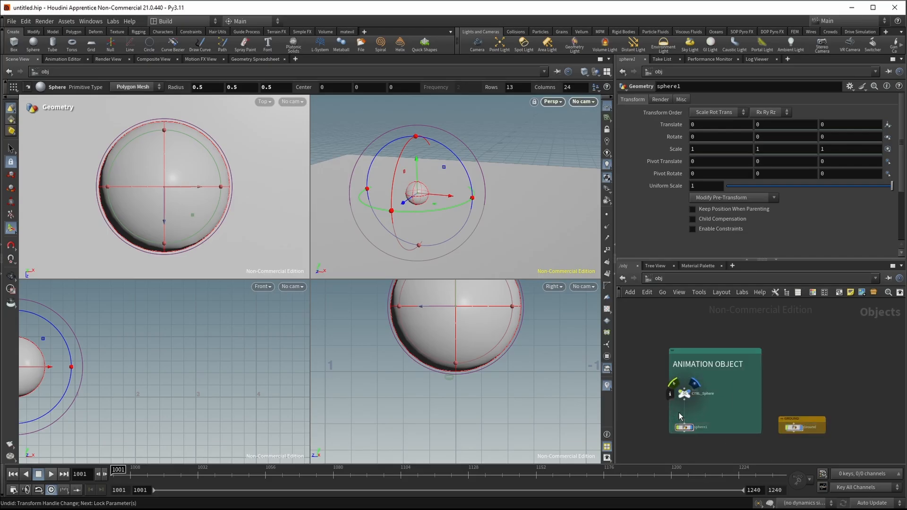
Set a keyframe on all Translate channels of CTRL_Sphere at frame 1001
left_click(686, 385)
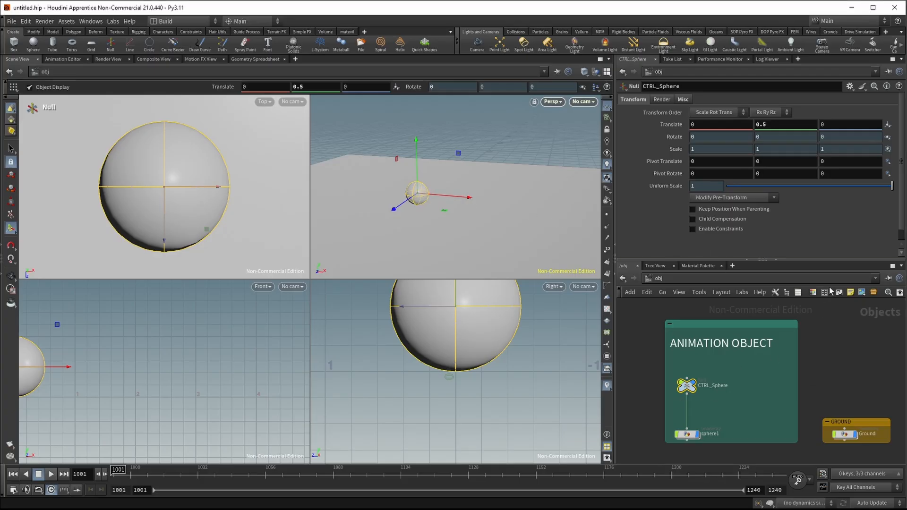
right_click(666, 127)
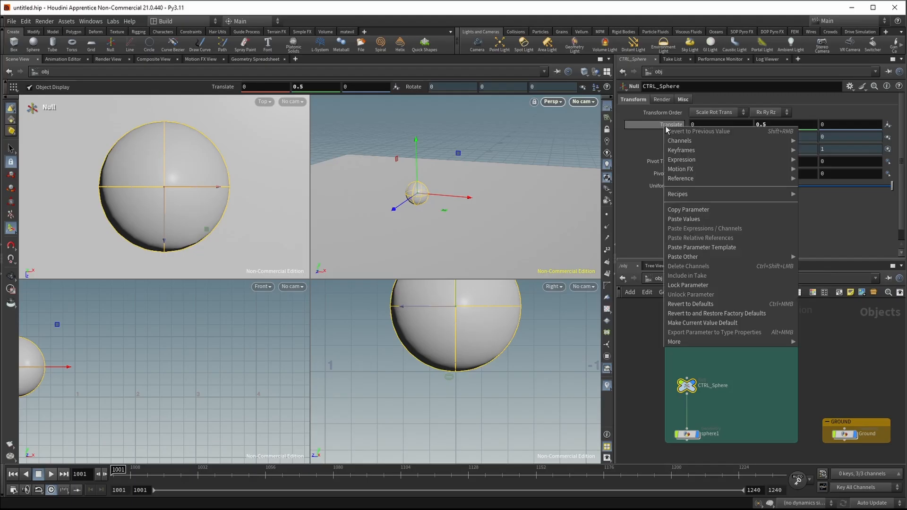
mouse_move(696, 155)
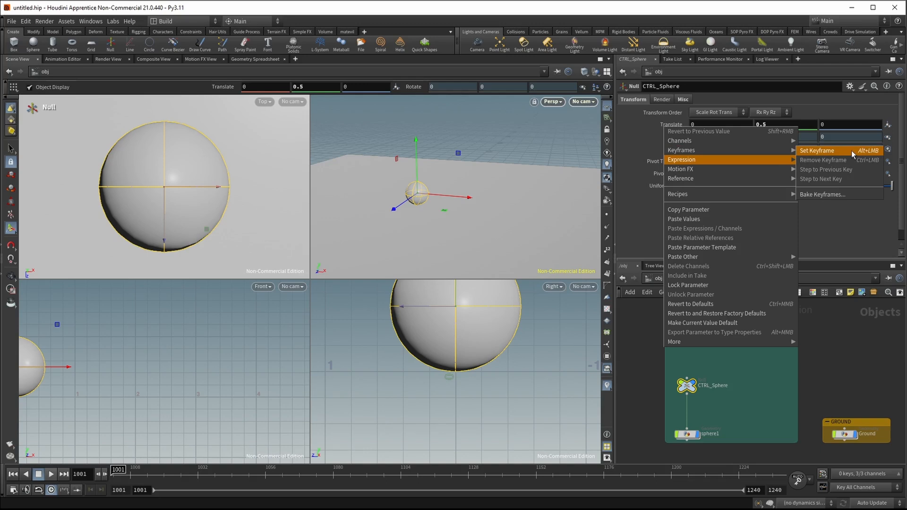
mouse_move(797, 198)
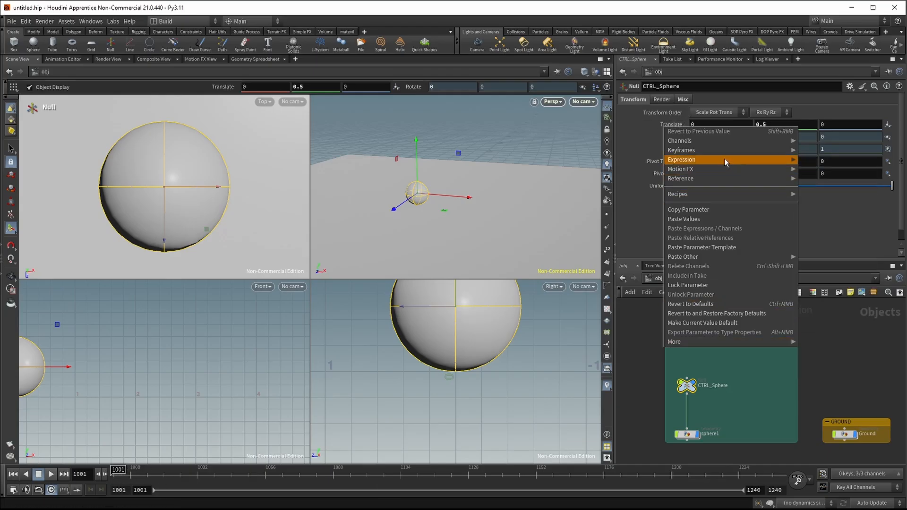
mouse_move(774, 150)
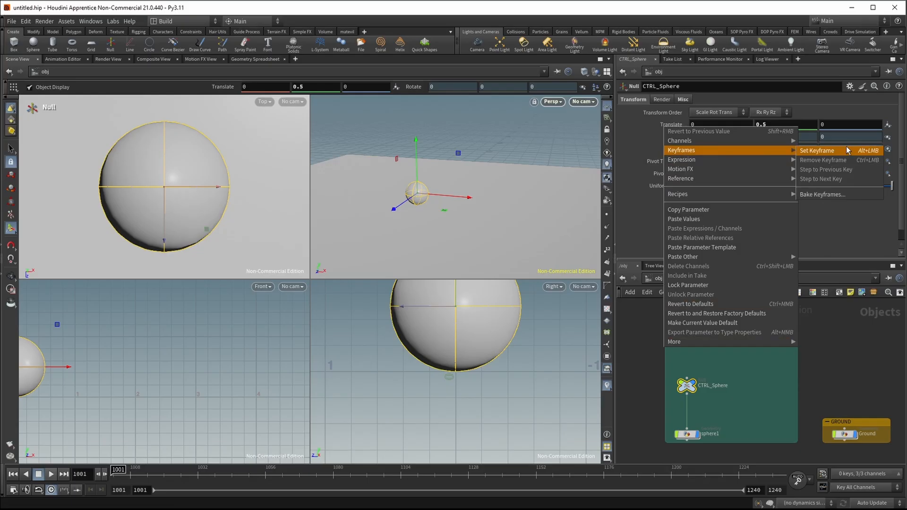
left_click(848, 150)
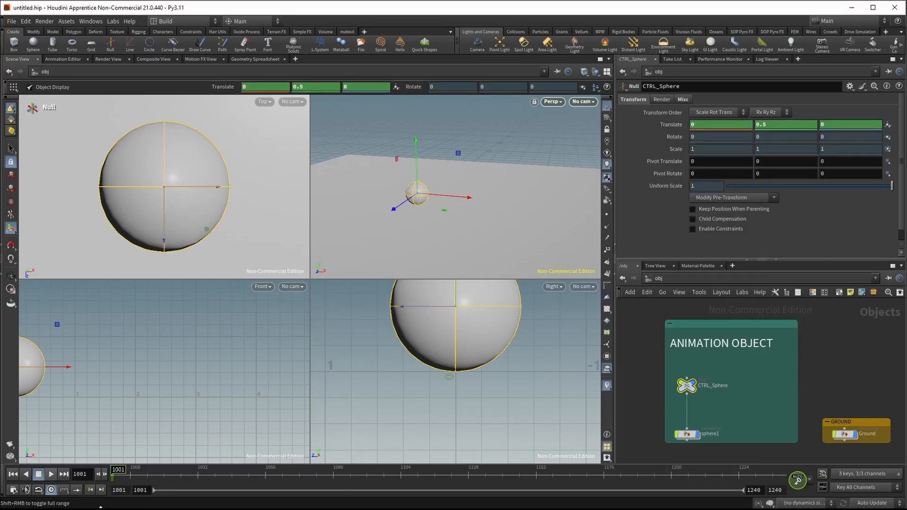
Try moving CTRL_Sphere to about 3.65 on X at frame 1024 and scrub on to frame 1039 without setting a keyframe
left_click_drag(115, 478, 178, 495)
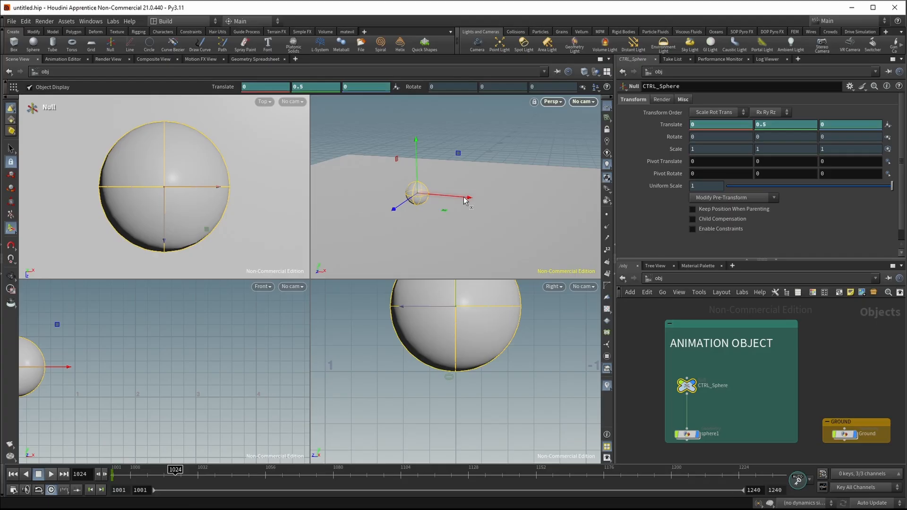
left_click_drag(464, 199, 553, 211)
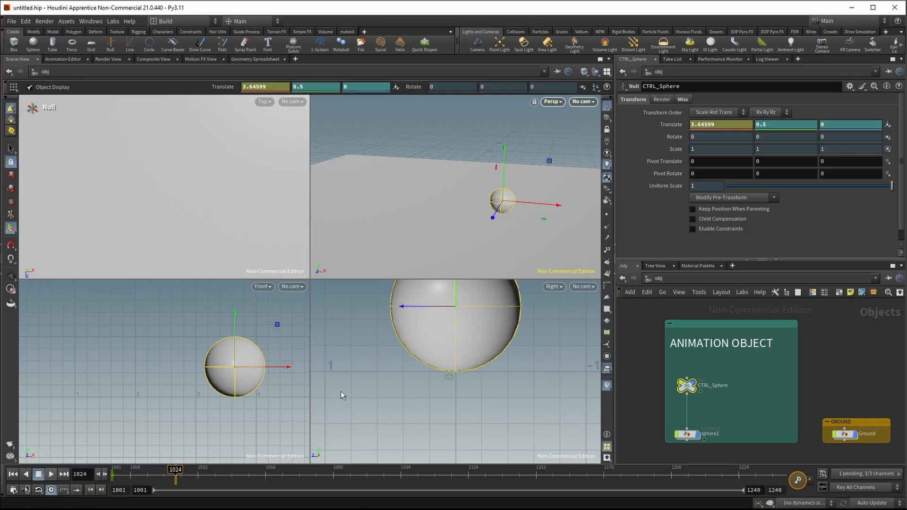
left_click_drag(189, 473, 218, 474)
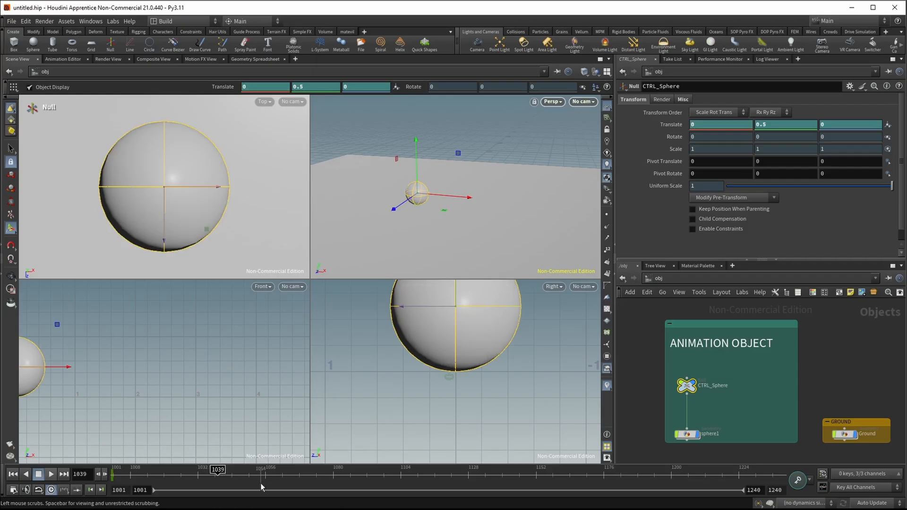
At frame 1024, set CTRL_Sphere's X translation to 4 and commit the change as a Translate keyframe
mouse_move(220, 474)
left_mouse_down()
mouse_move(167, 476)
mouse_move(175, 476)
left_mouse_up()
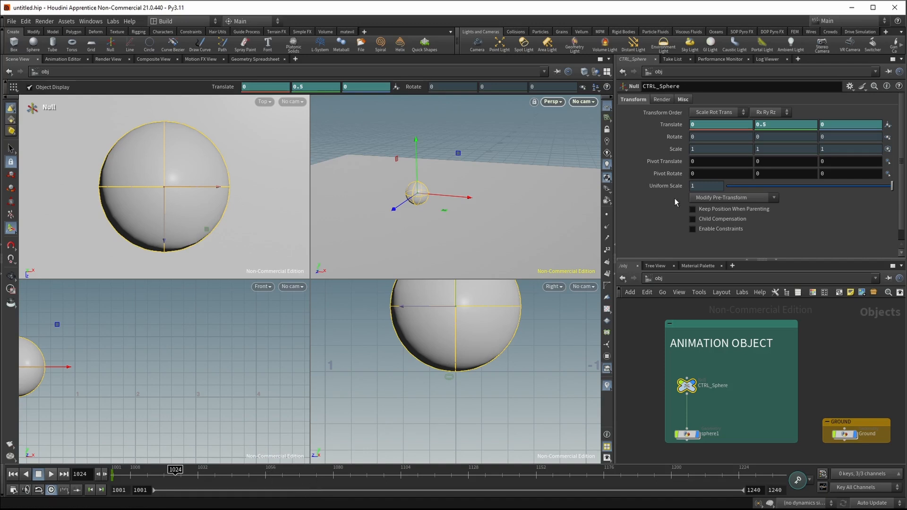
left_click_drag(465, 197, 560, 207)
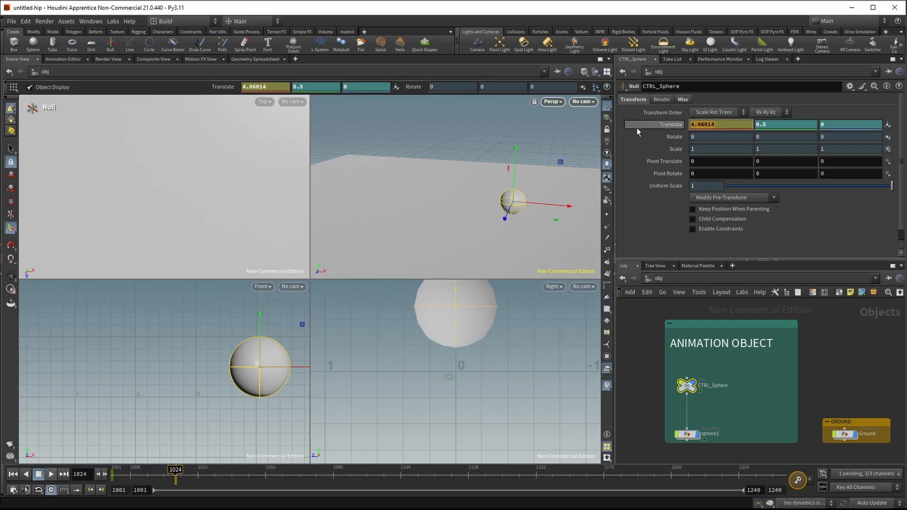
type("4")
key("Return")
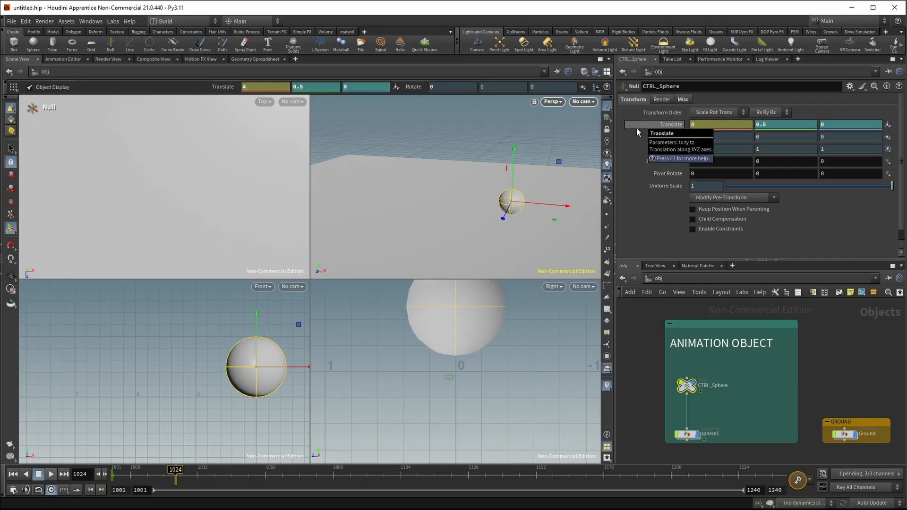
right_click(670, 124)
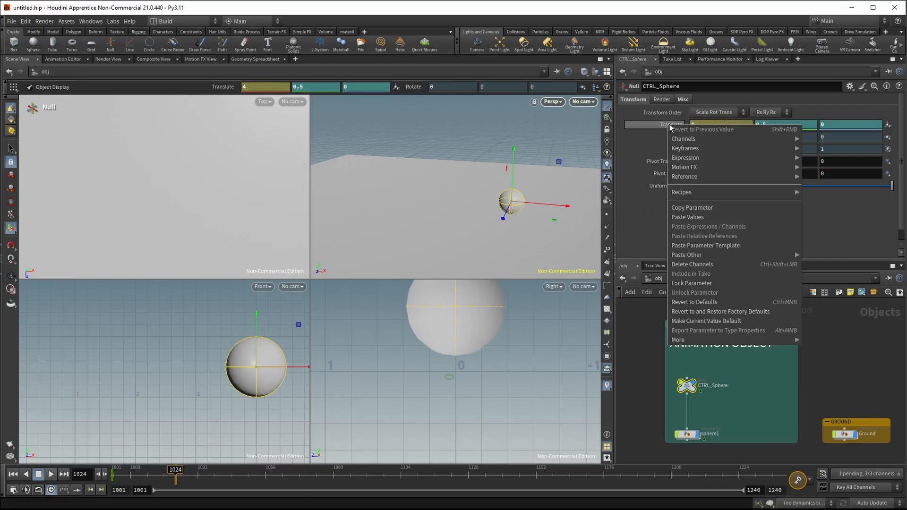
mouse_move(727, 149)
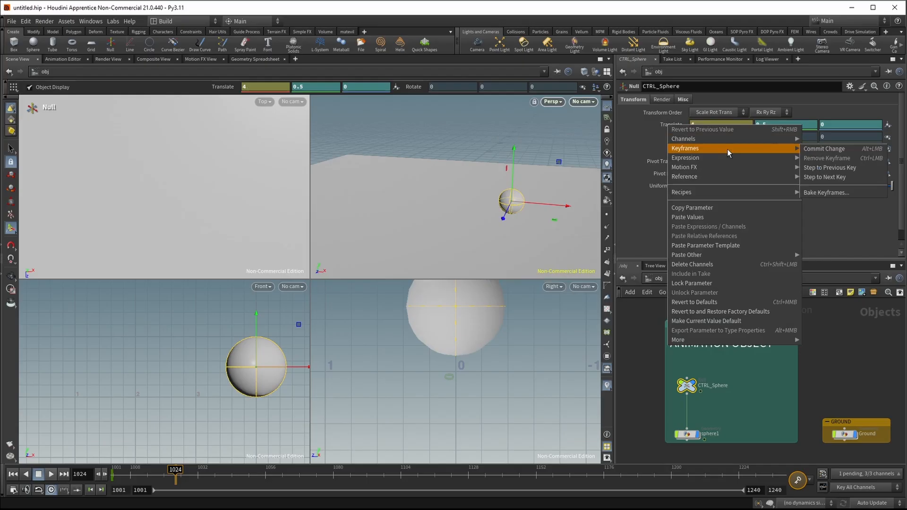
left_click(847, 150)
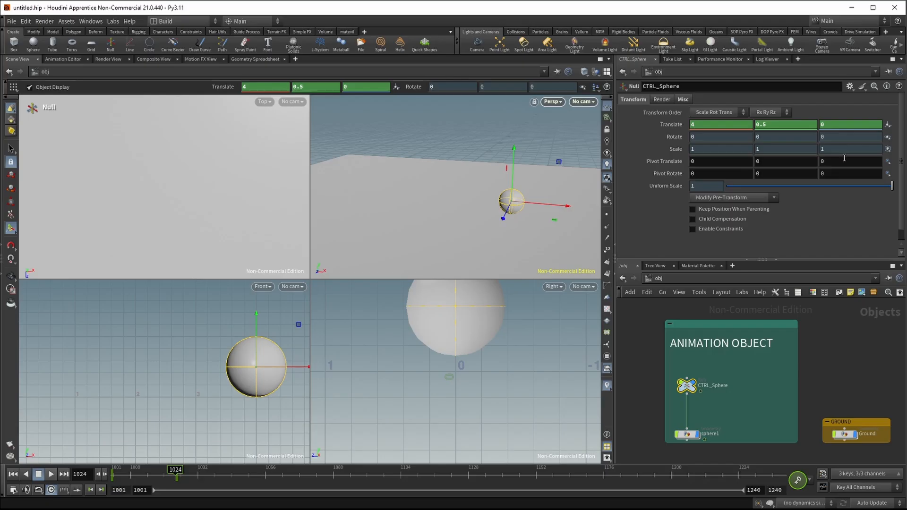
Try moving CTRL_Sphere to about 4.09 on Z at frame 1048, undo the change, and return to frame 1024
left_click_drag(174, 478, 243, 479)
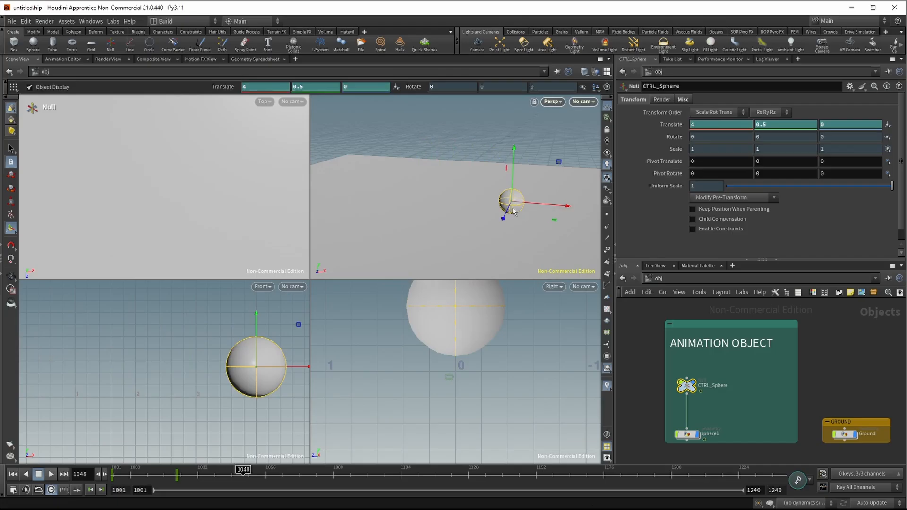
left_click_drag(503, 218, 470, 270)
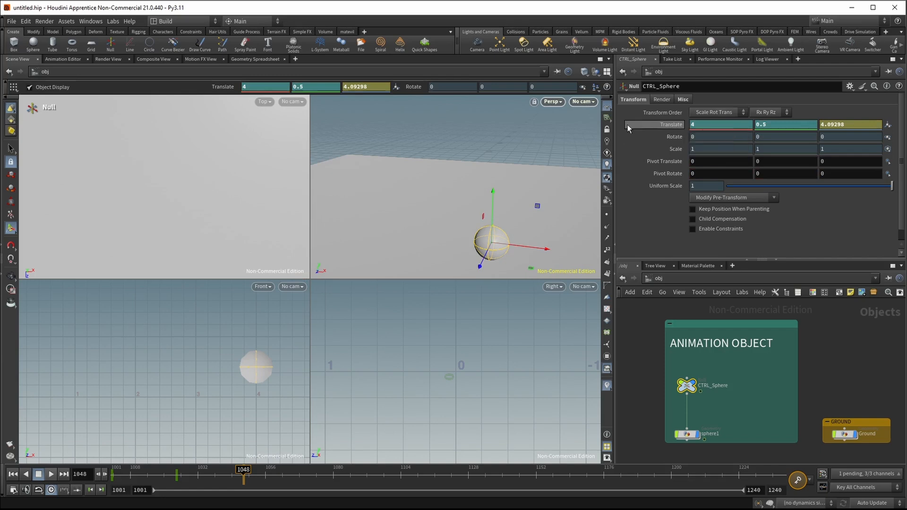
right_click(673, 126)
left_click(670, 130)
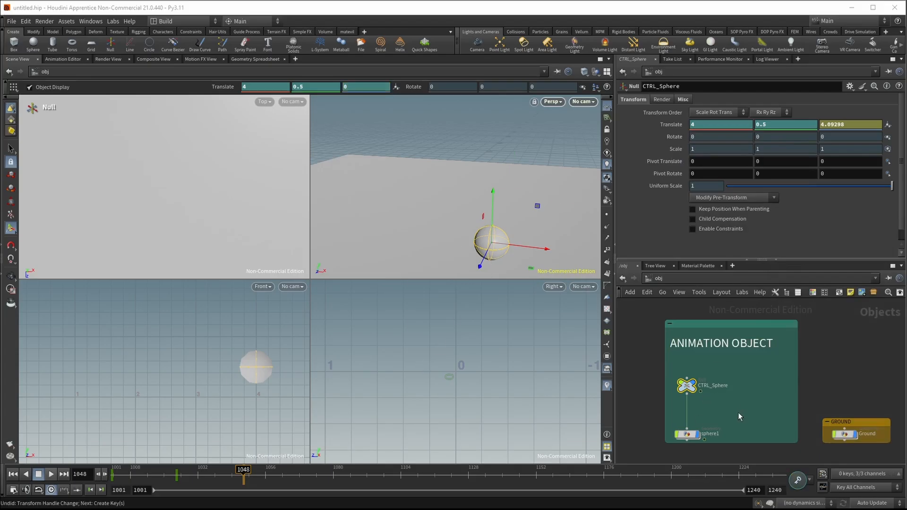
key("ctrl+z")
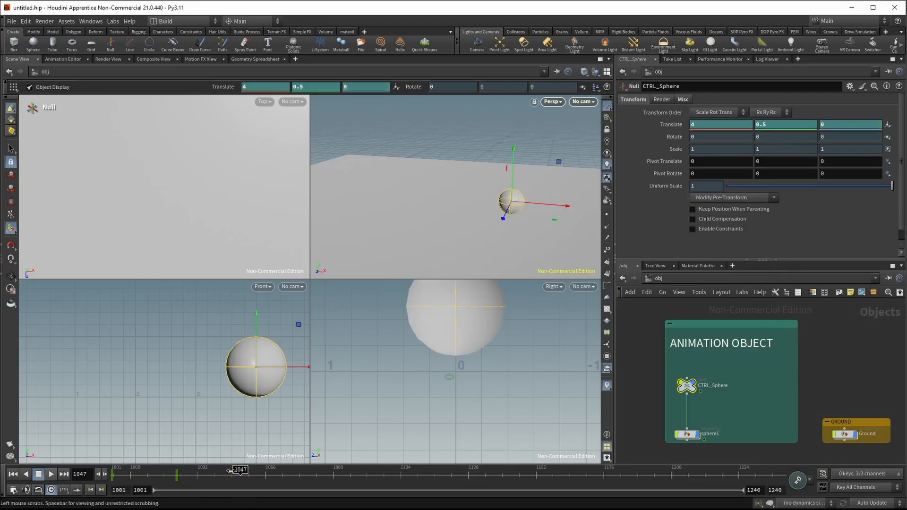
left_click(177, 471)
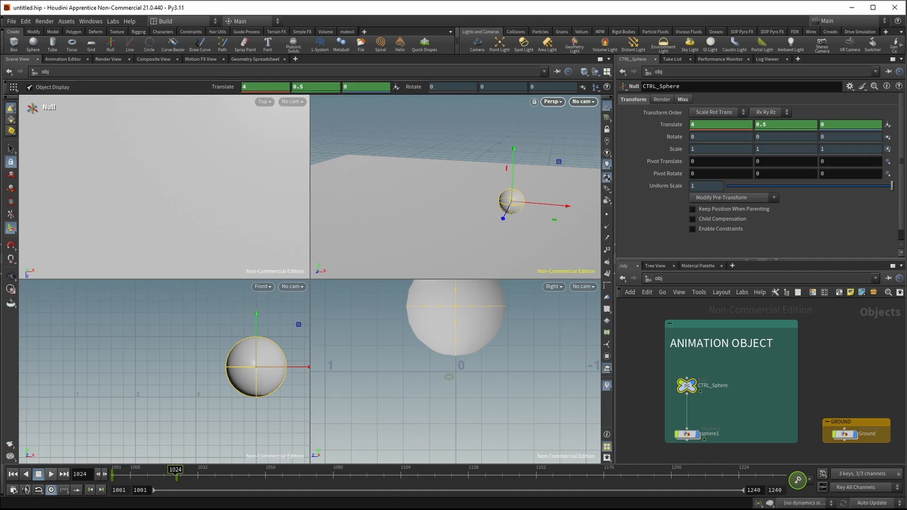
Enable Auto-key changes and move CTRL_Sphere to about 7.18 on X at frame 1048
left_click(809, 480)
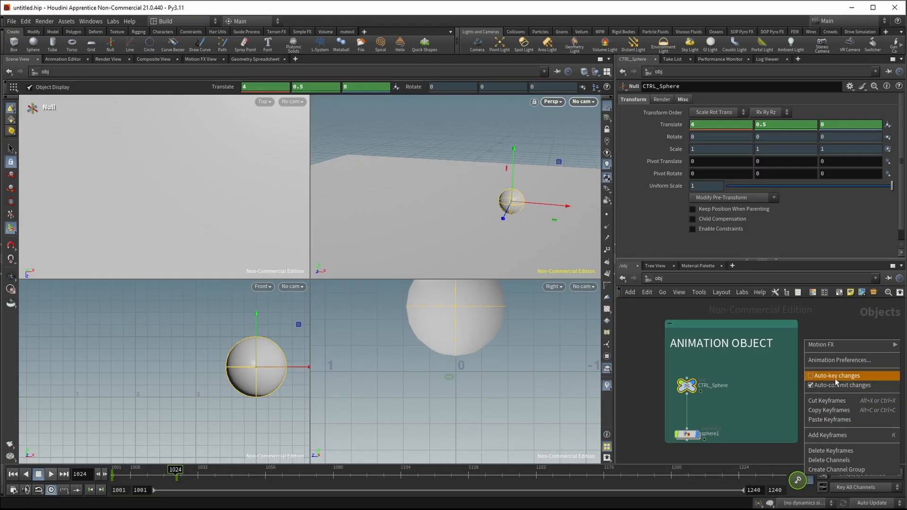
left_click(834, 378)
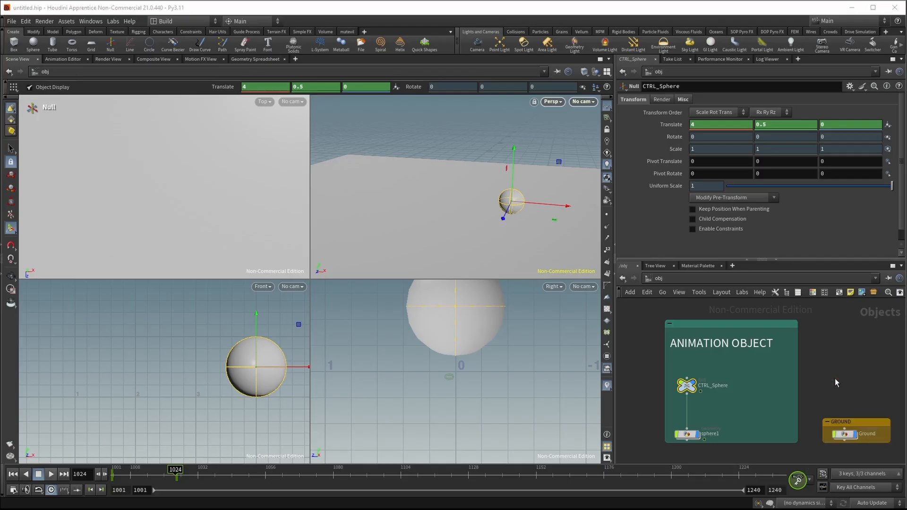
left_click_drag(176, 472, 243, 472)
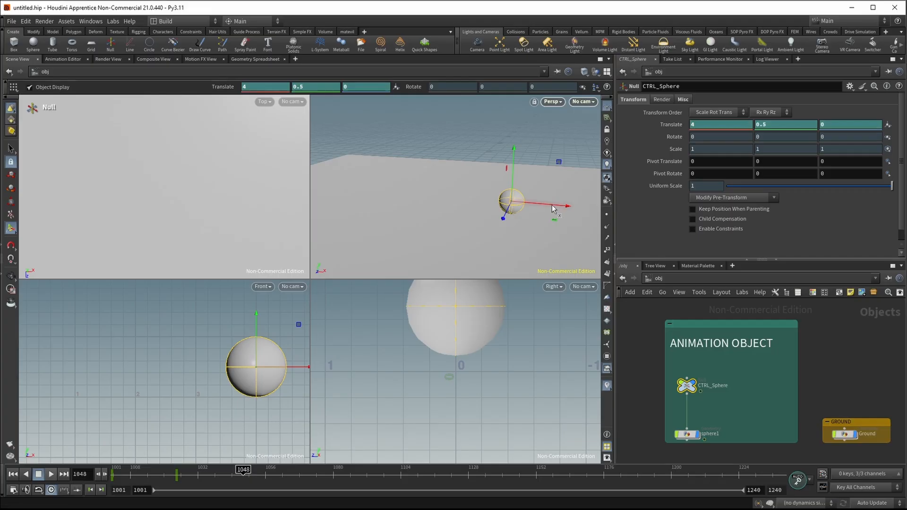
left_click_drag(553, 210, 644, 215)
key("k")
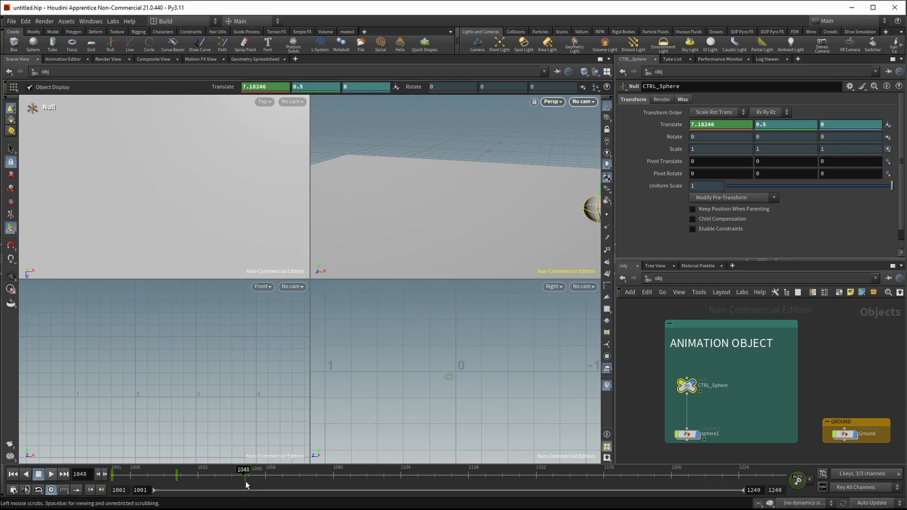
Go to frame 1068, then deselect and reselect CTRL_Sphere to check its keyframe markers on the timeline
left_click_drag(245, 478, 302, 478)
left_click(803, 361)
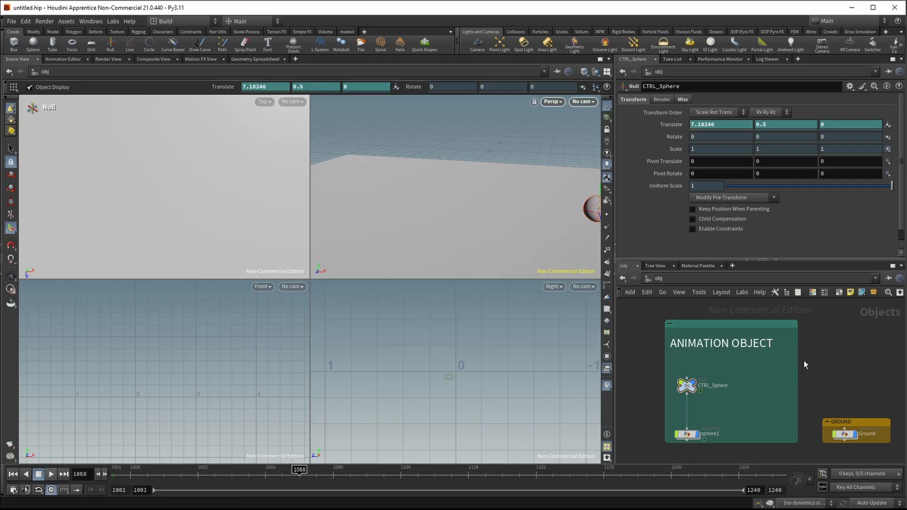
left_click_drag(747, 406, 677, 359)
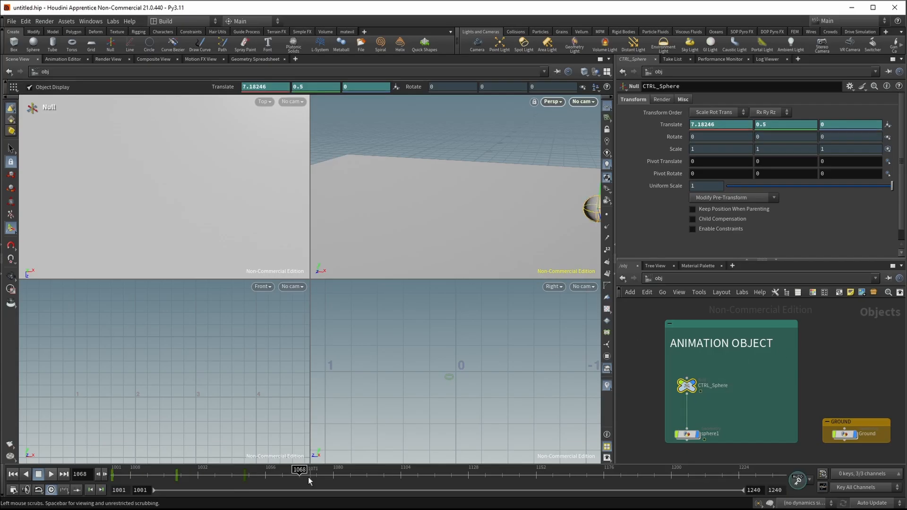
Keyframe all three Translate channels of CTRL_Sphere at frame 1048
left_click_drag(300, 472, 245, 487)
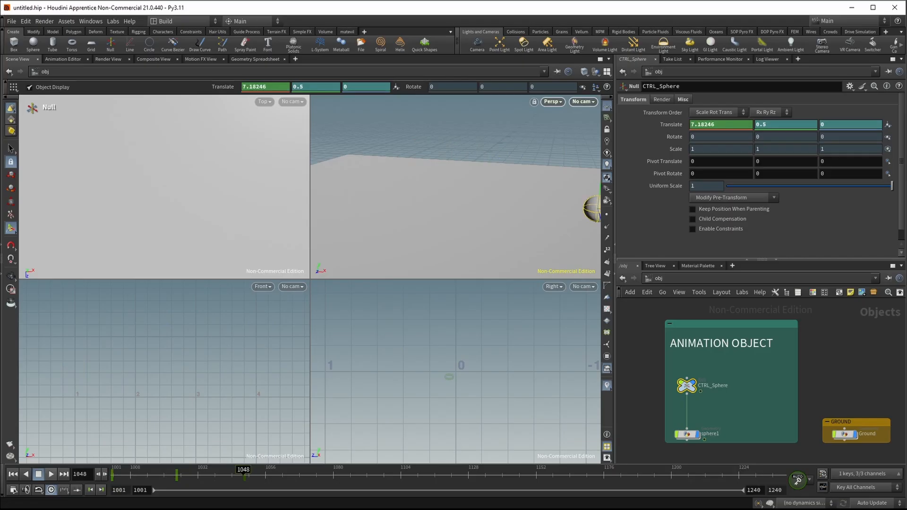
right_click(690, 124)
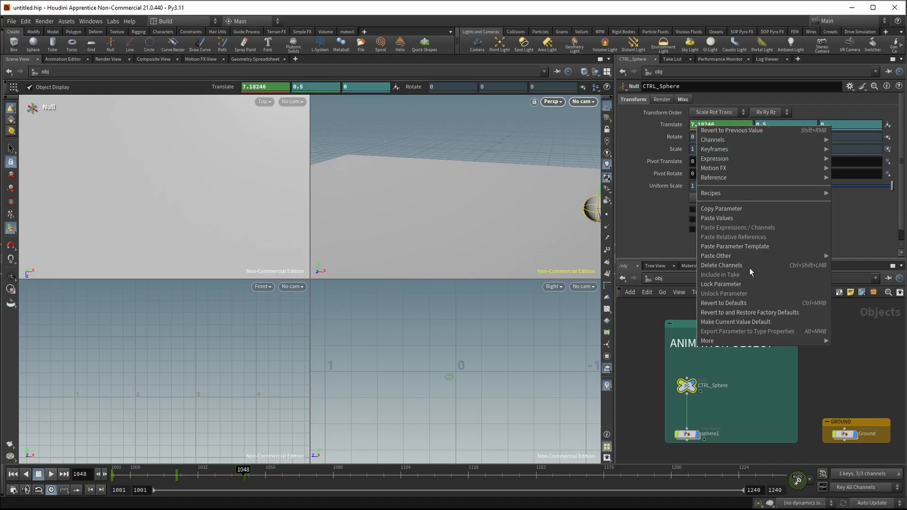
left_click(675, 140)
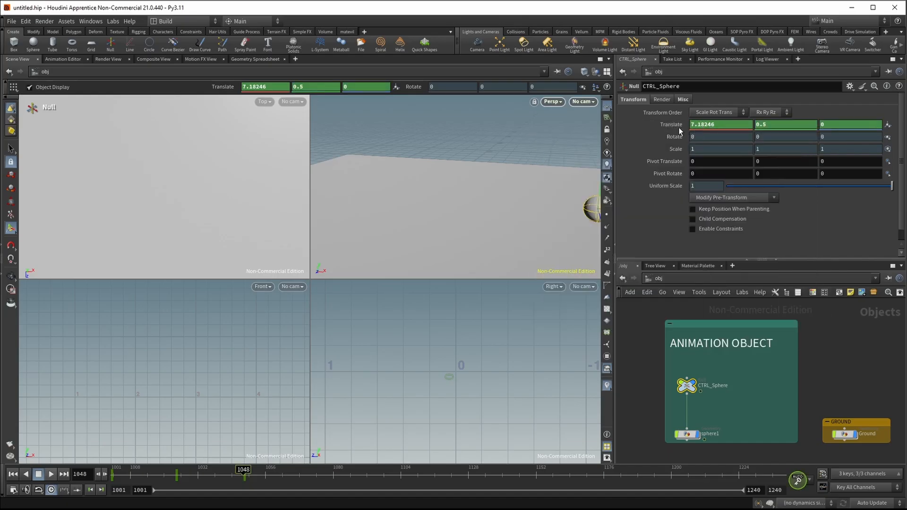
Scrub the timeline back from frame 1048 to 1024 to review CTRL_Sphere's keyed positions
mouse_move(241, 475)
left_mouse_down()
mouse_move(175, 477)
mouse_move(221, 476)
mouse_move(244, 489)
left_mouse_up()
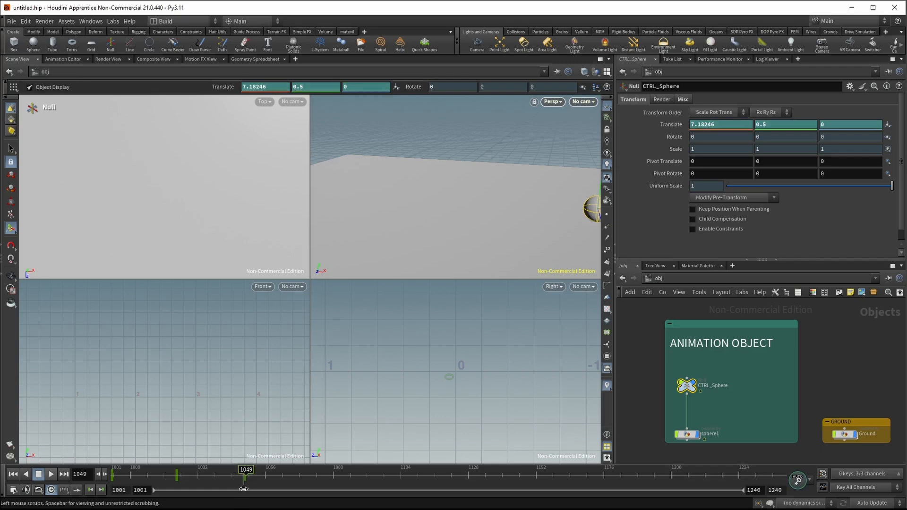
left_click_drag(252, 478, 176, 481)
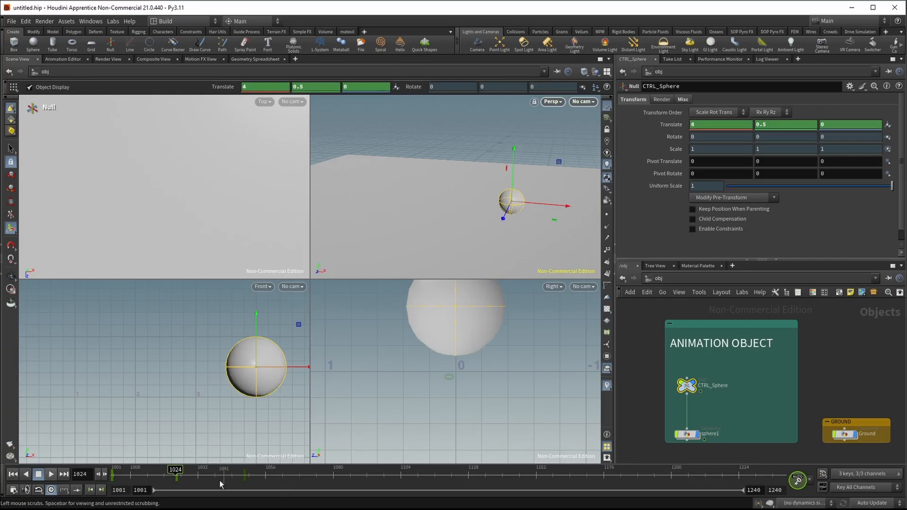
Inspect the context options of CTRL_Sphere's Translate parameter at frame 1080, then scrub the timeline back to frame 1020
left_click(333, 479)
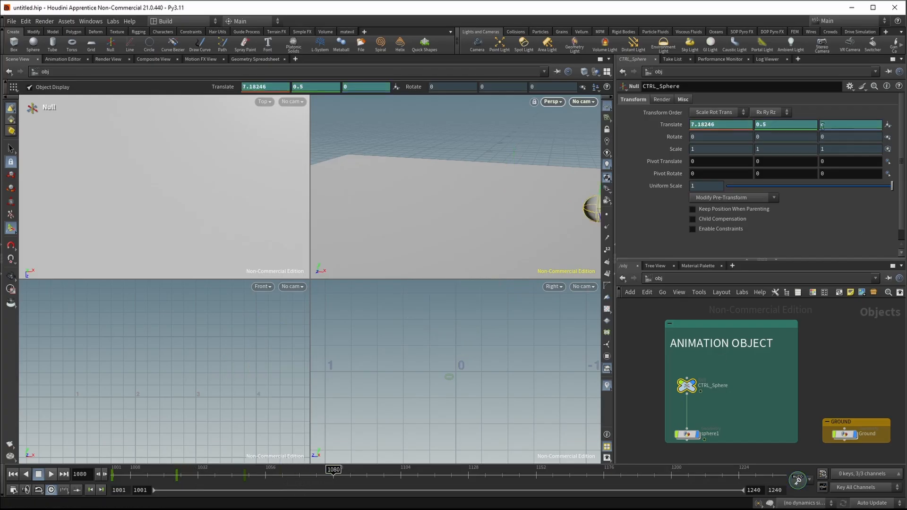
right_click(674, 127)
mouse_move(730, 153)
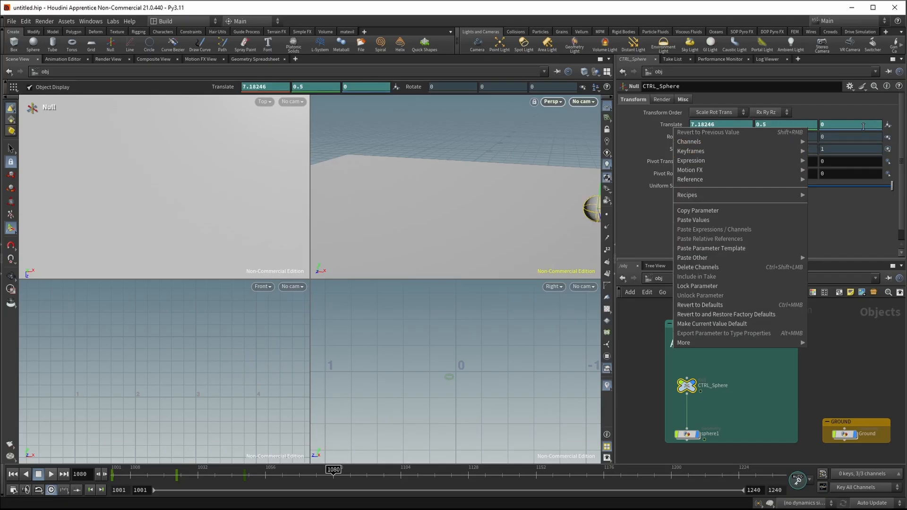
left_click(842, 397)
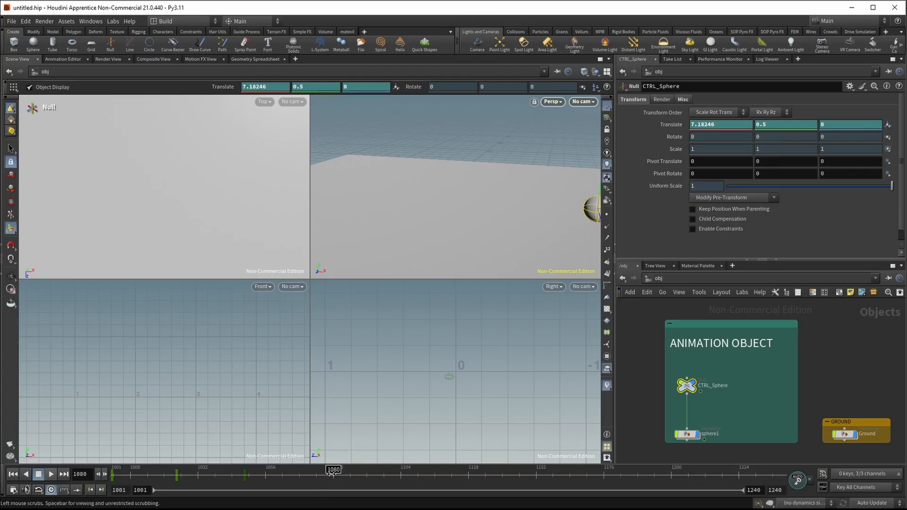
left_click_drag(332, 473, 164, 483)
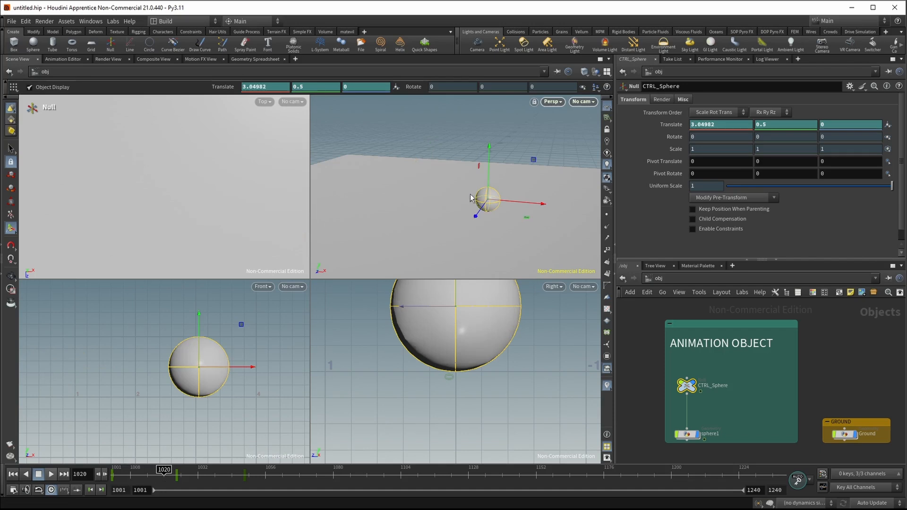
Switch the four-view layout to a single perspective view and reframe it to look down on the sphere and ground
left_click(607, 72)
left_click(633, 83)
key("Escape")
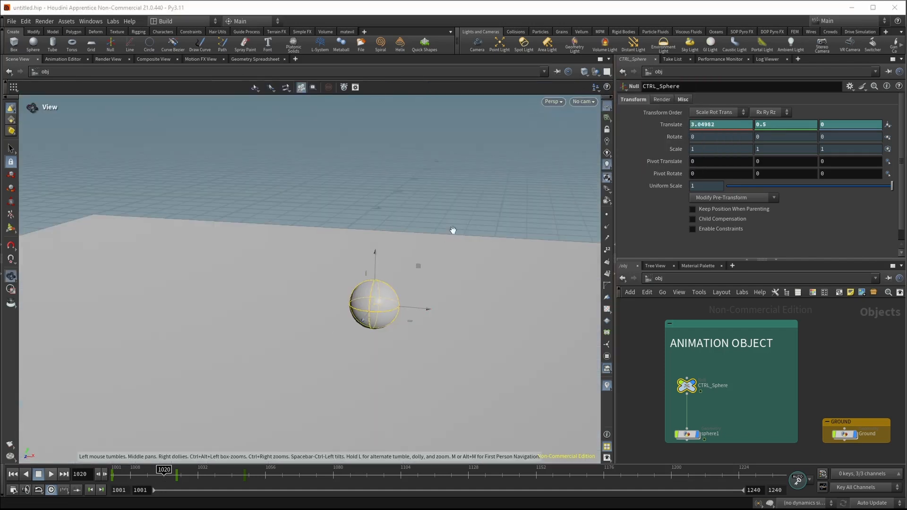
left_click_drag(453, 230, 288, 270)
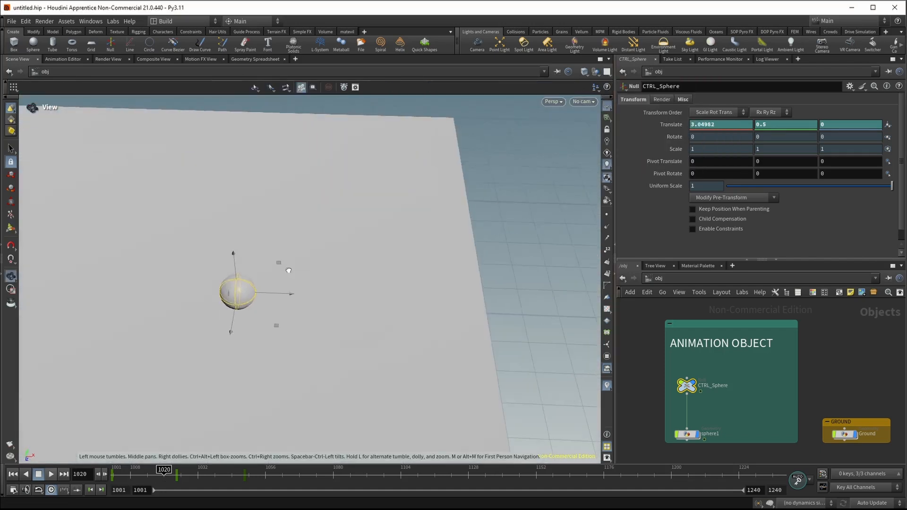
middle_click_drag(288, 270, 509, 235)
left_click_drag(491, 239, 437, 252)
middle_click_drag(518, 217, 422, 219)
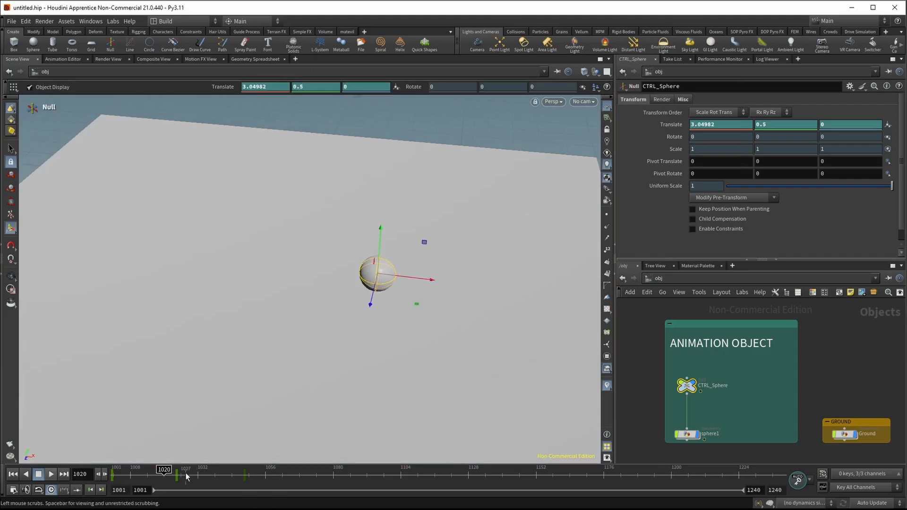
Scrub the timeline from frame 1001 to 1030 and back to 1001 to review the sphere's motion along X
left_click(110, 469)
left_click_drag(110, 470, 192, 471)
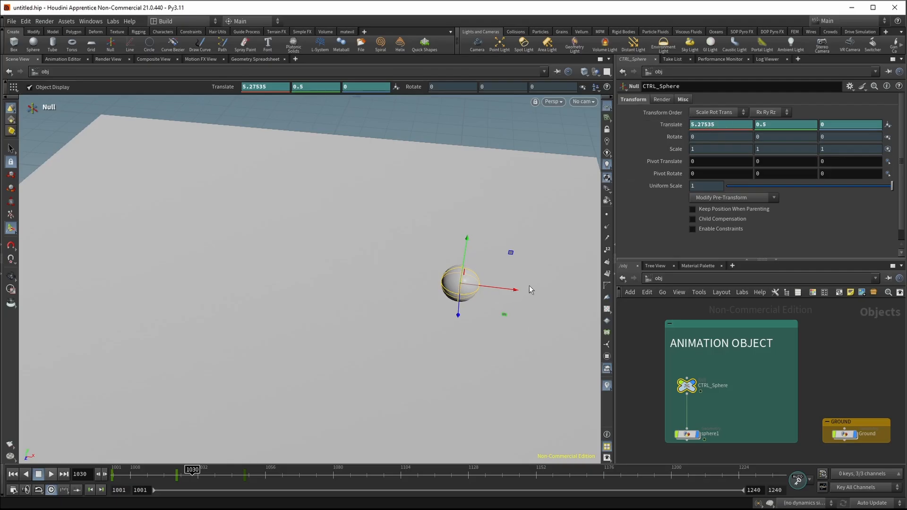
left_click_drag(193, 475, 114, 480)
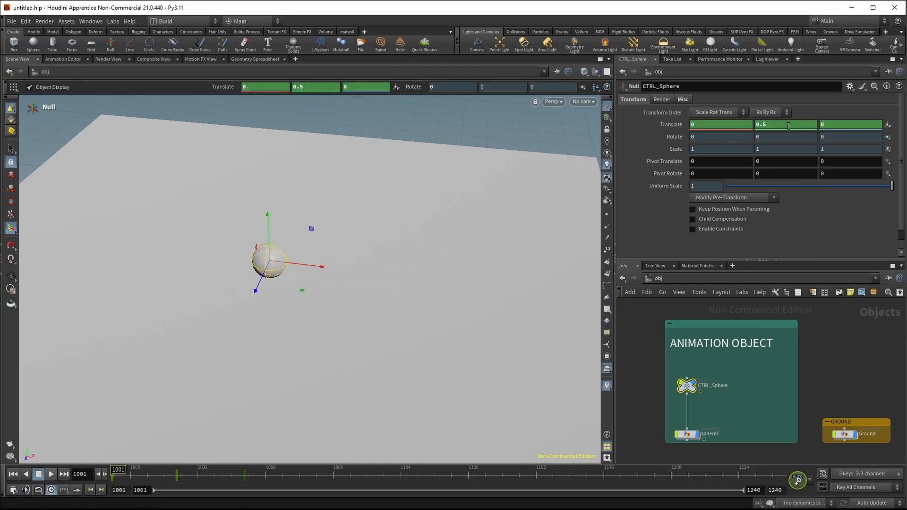
Delete the animation channels on CTRL_Sphere's Translate Y and Translate Z, keeping only Translate X animated
right_click(774, 125)
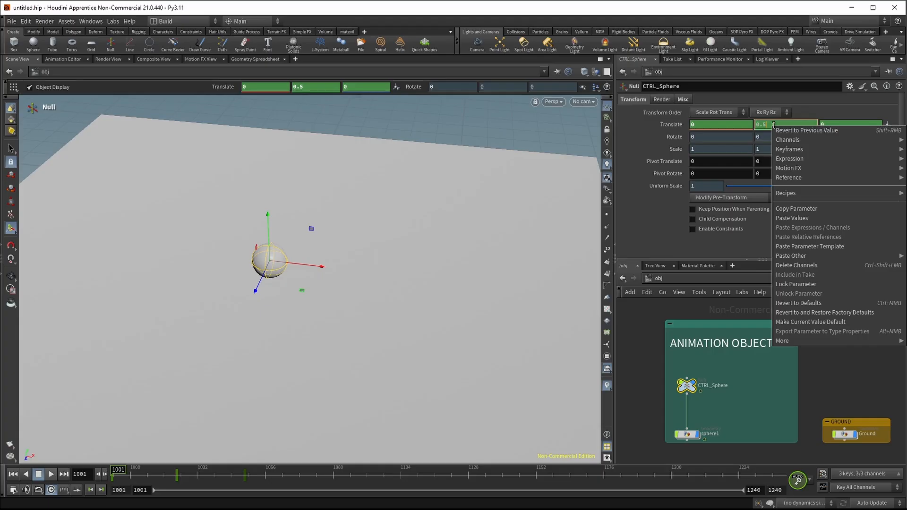
left_click(812, 267)
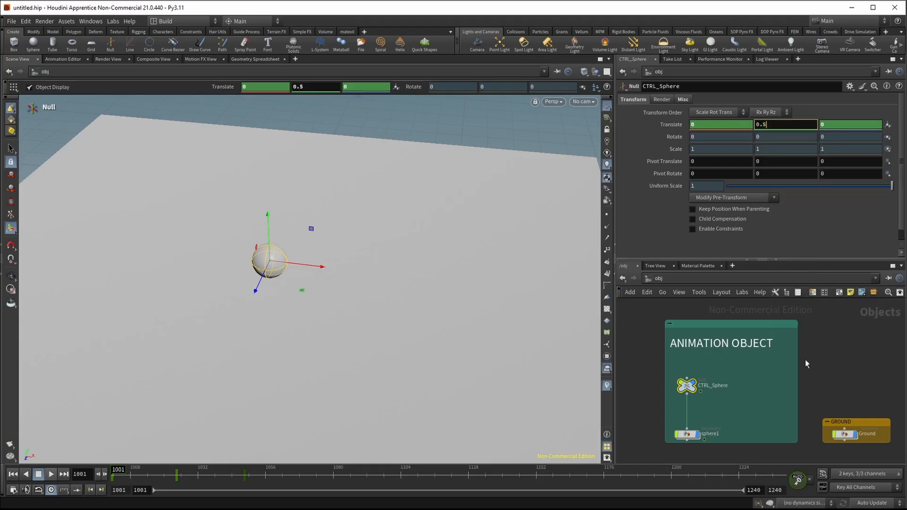
left_click_drag(135, 475, 116, 489)
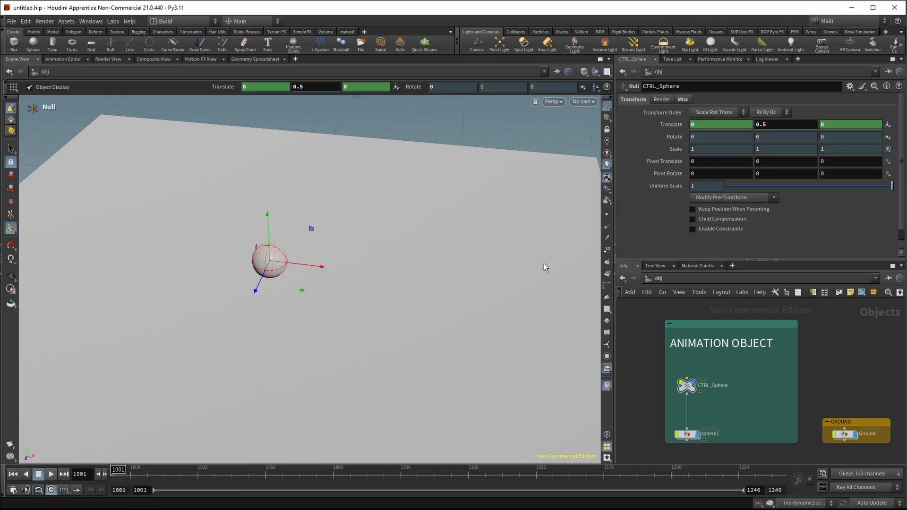
right_click(847, 124)
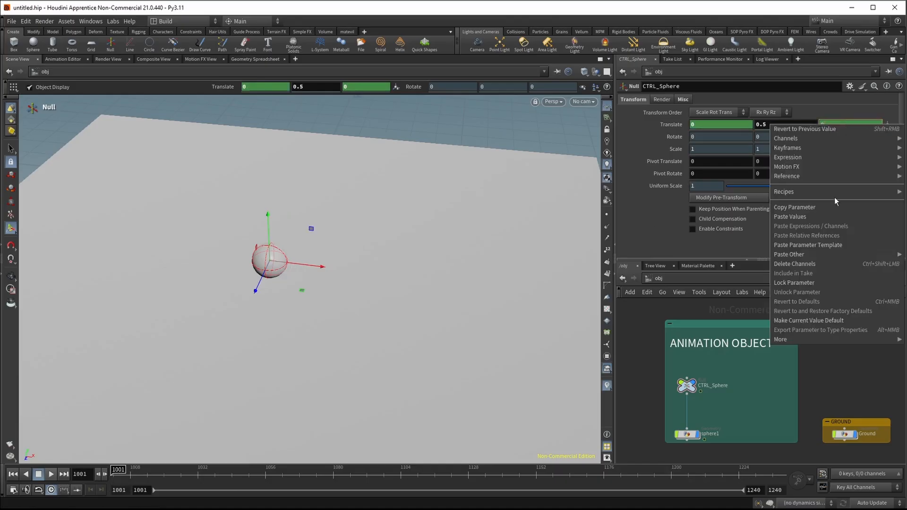
left_click(823, 264)
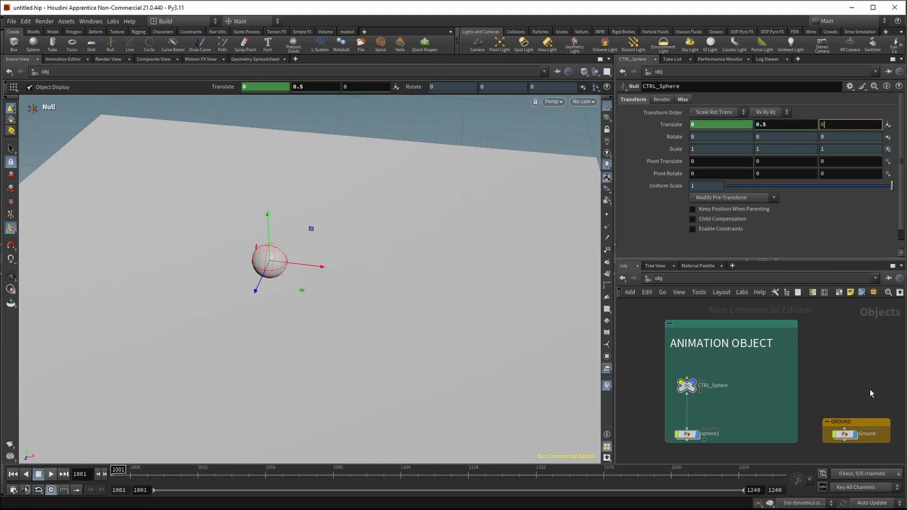
Select CTRL_Sphere, go to frame 1084 and move it back to about 0.41 on X to auto-key Translate X
left_click(683, 391)
left_click_drag(118, 474, 353, 499)
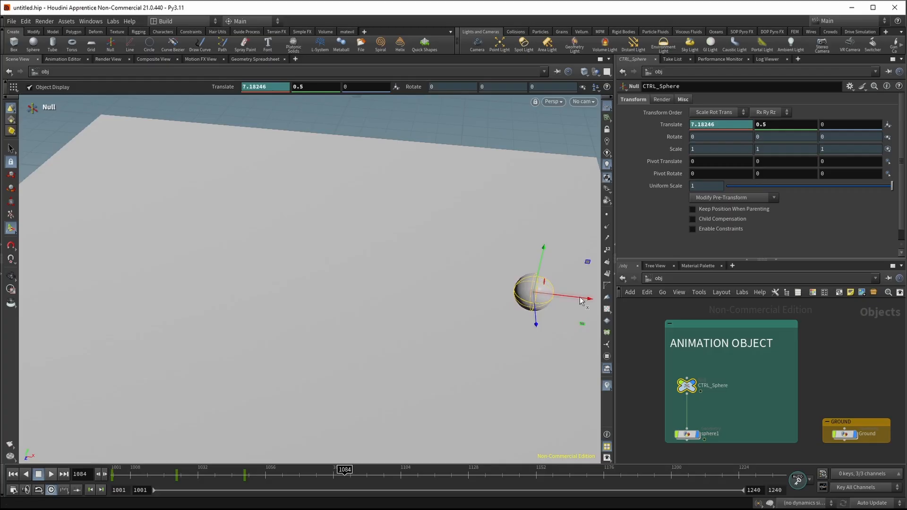
left_click_drag(561, 296, 312, 280)
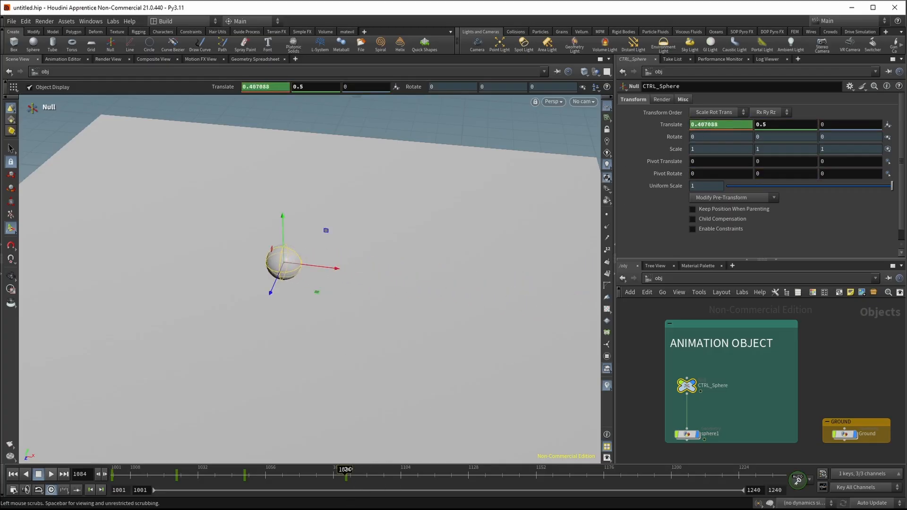
Scrub the timeline back from frame 1084 to 1062 to review the sphere's return motion
mouse_move(346, 477)
left_mouse_down()
mouse_move(286, 478)
mouse_move(345, 479)
left_mouse_up()
mouse_move(340, 476)
left_mouse_down()
mouse_move(300, 483)
mouse_move(345, 476)
left_mouse_up()
left_click_drag(344, 470, 289, 476)
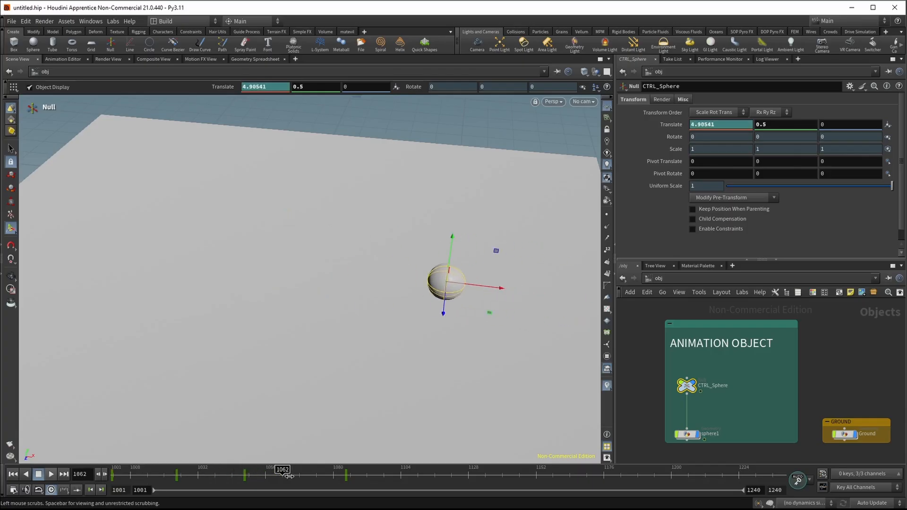